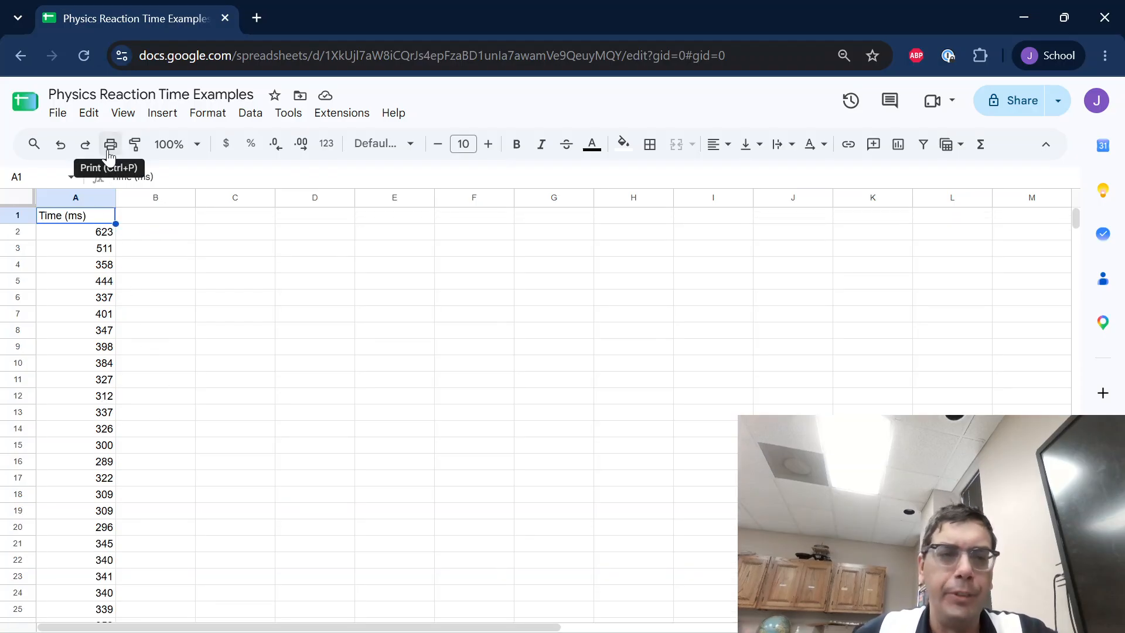
click(78, 208)
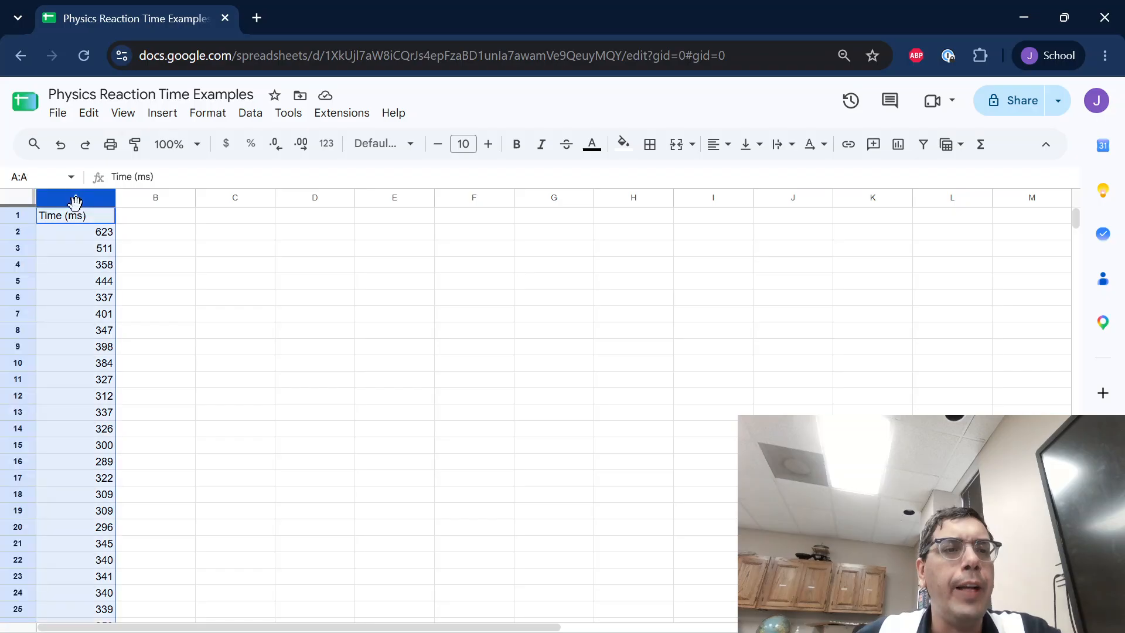
scroll(105, 433, down, 8)
scroll(111, 449, up, 9)
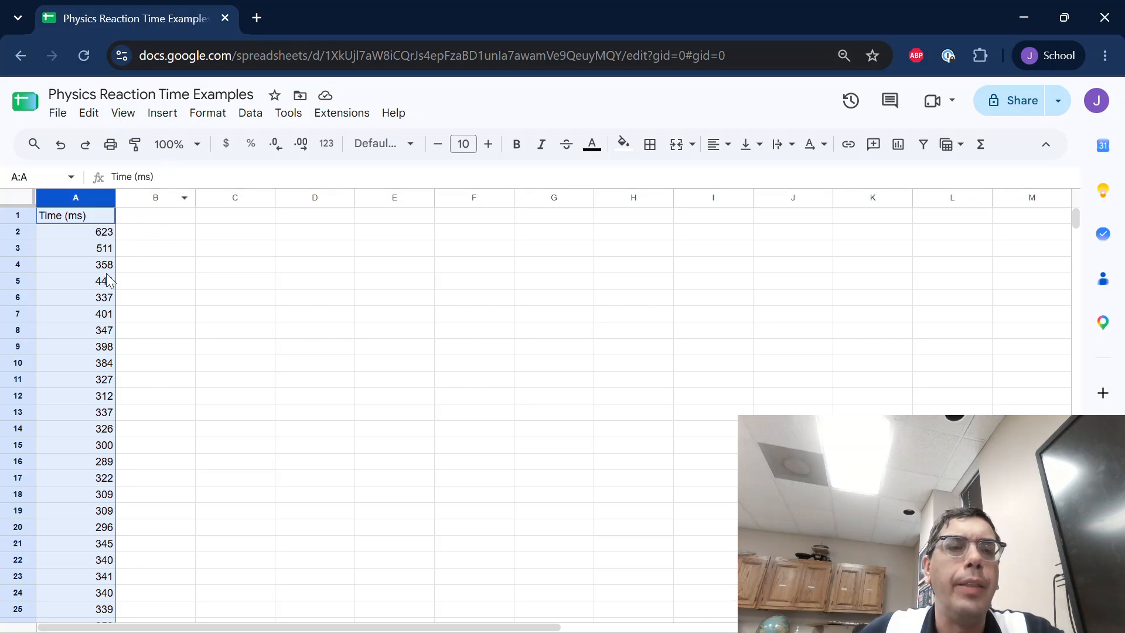
Enter the label "Global average" in cell C1 and the value "273 ms" in cell D1
click(255, 221)
text(Global)
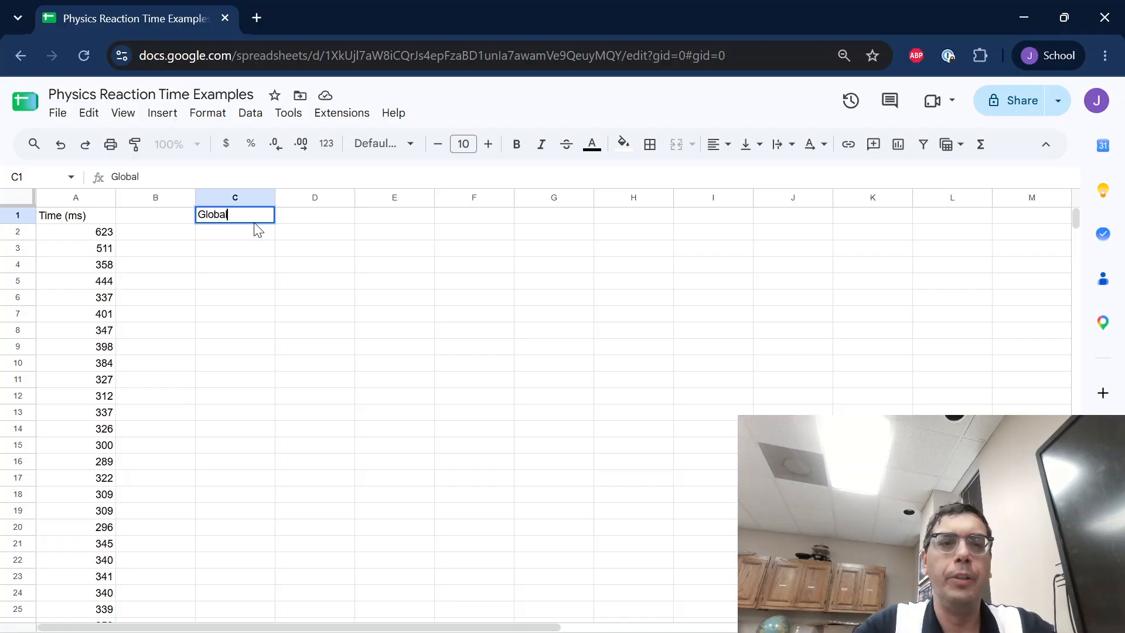
text( average)
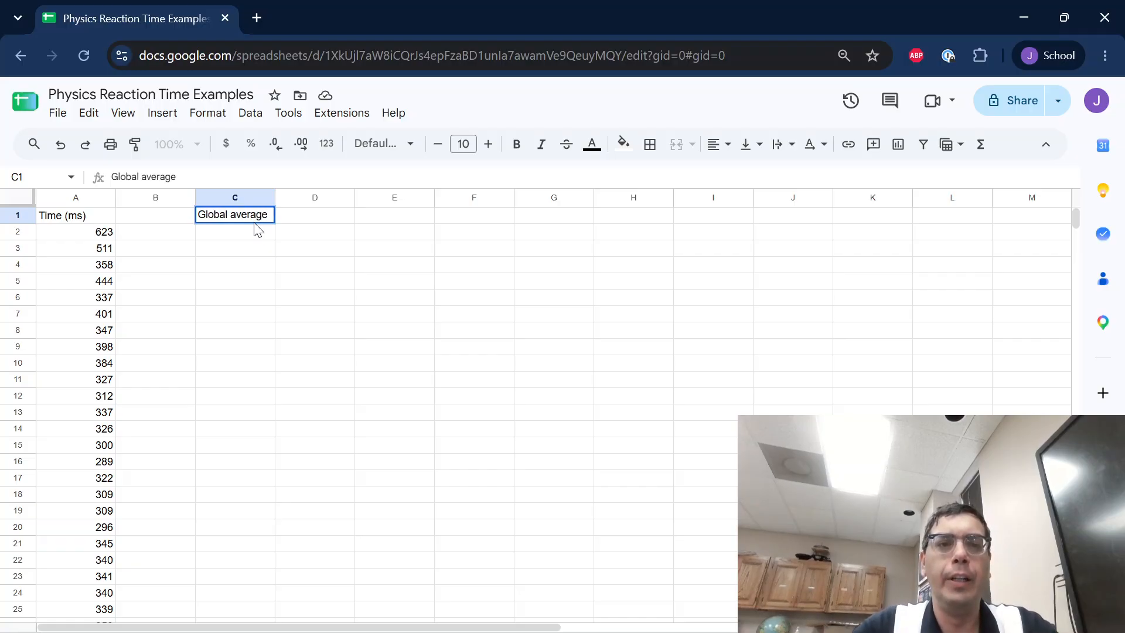
key(Tab)
text(273 ms)
key(Return)
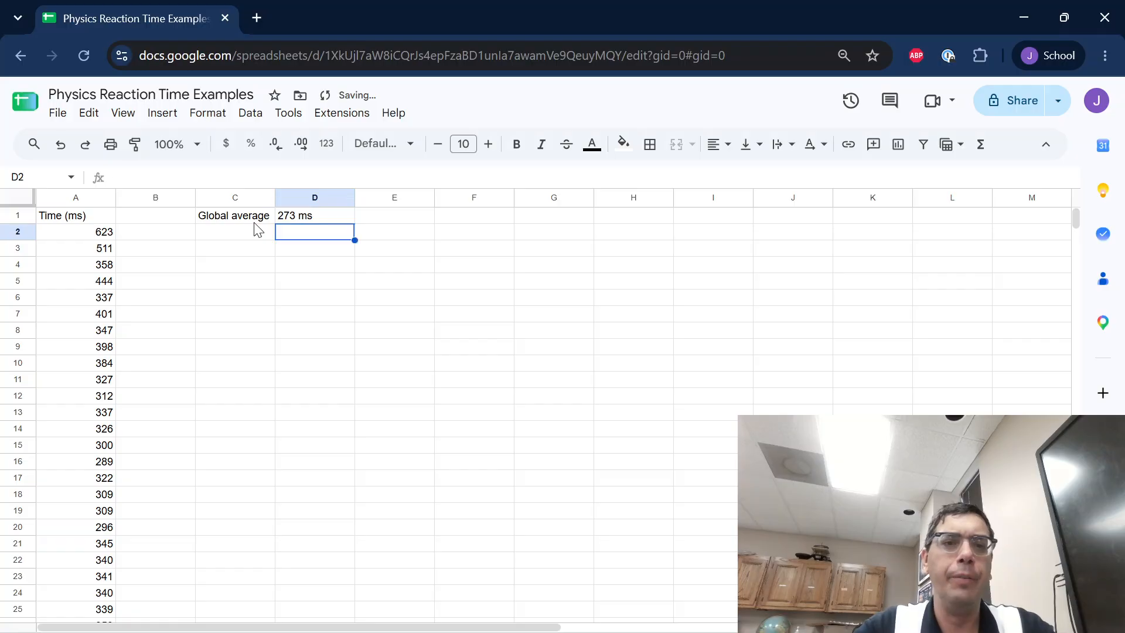
click(256, 230)
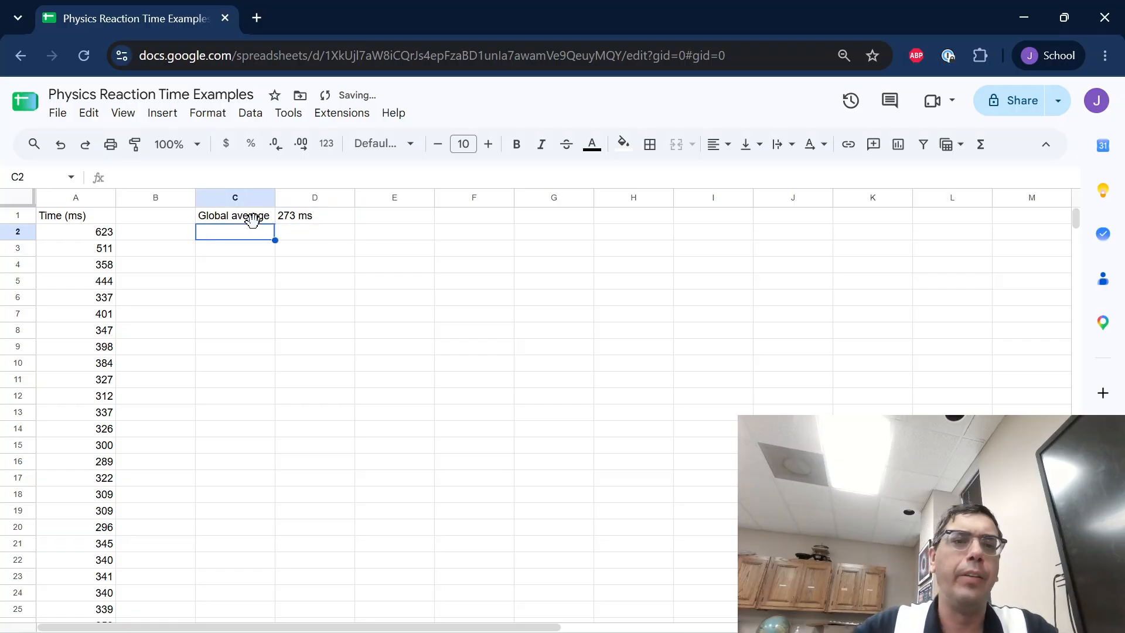
Insert a chart of the reaction times in column A and change its type to a histogram chart
click(80, 198)
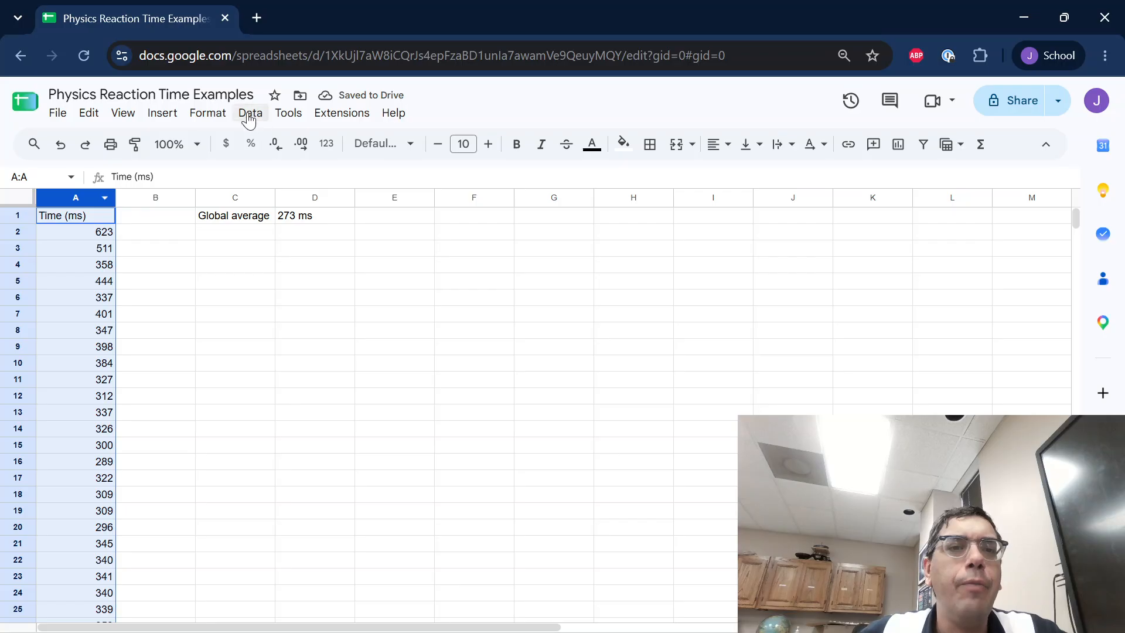
click(159, 113)
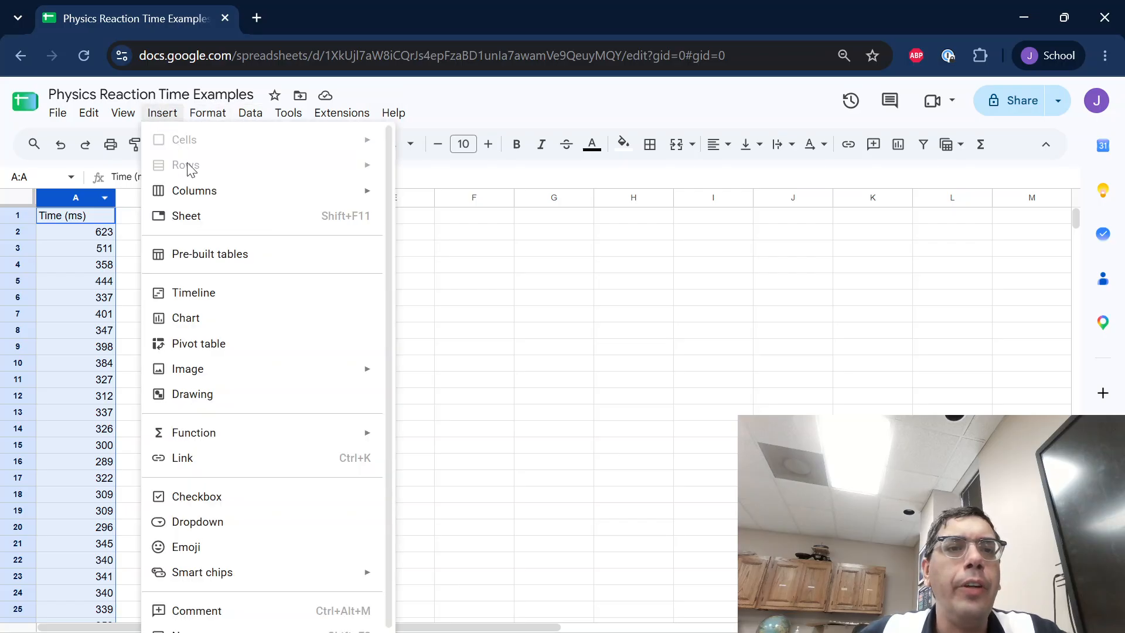
click(220, 318)
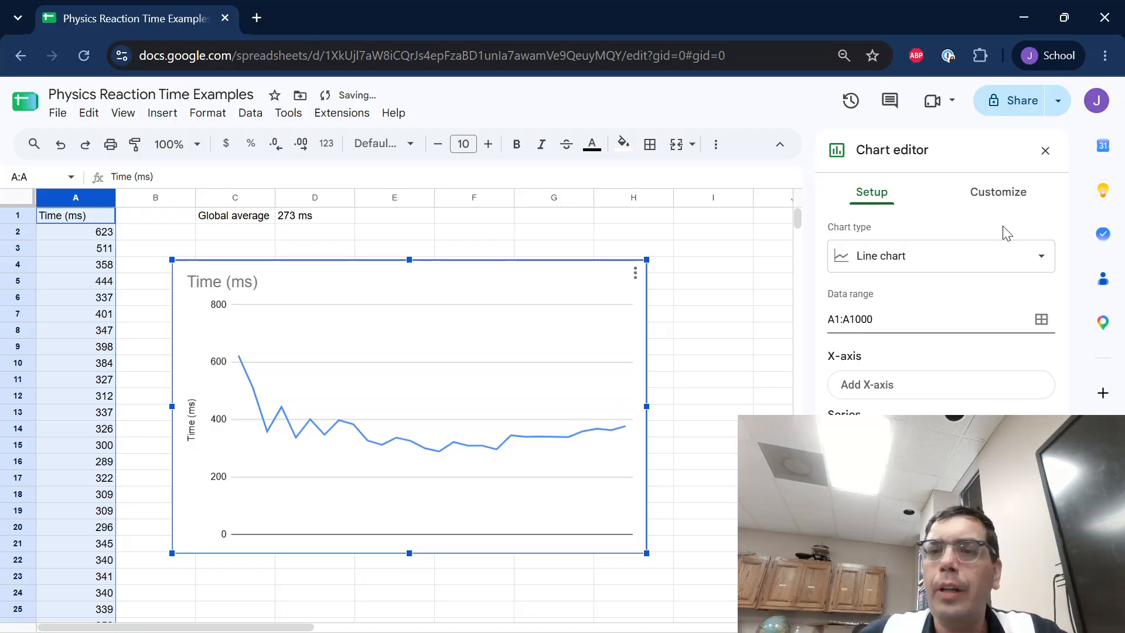
click(937, 256)
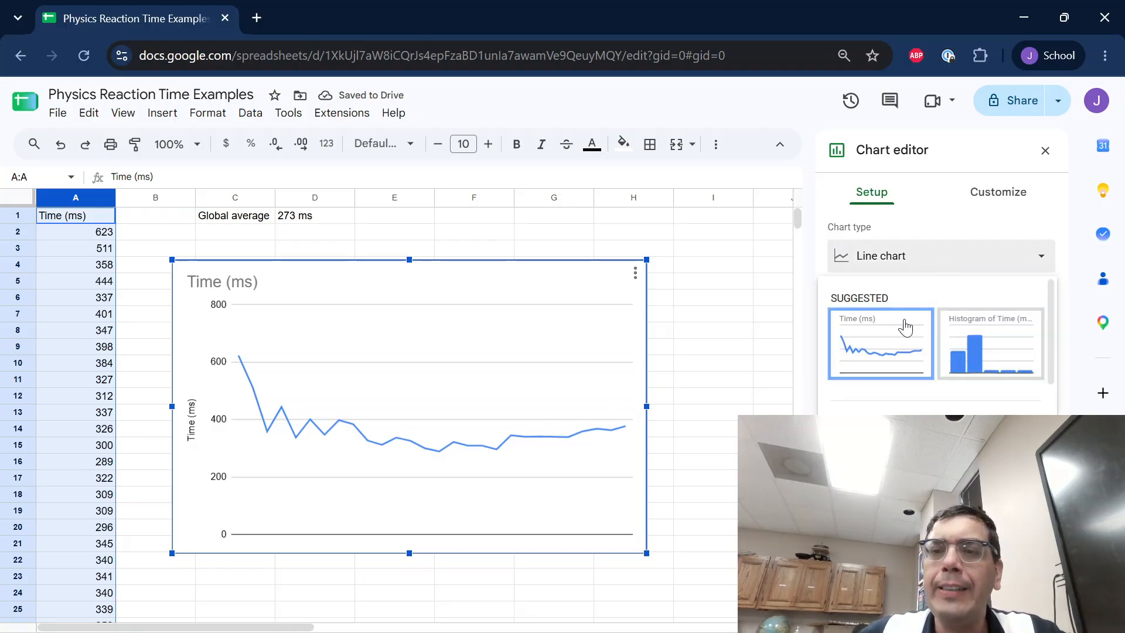
scroll(961, 392, down, 10)
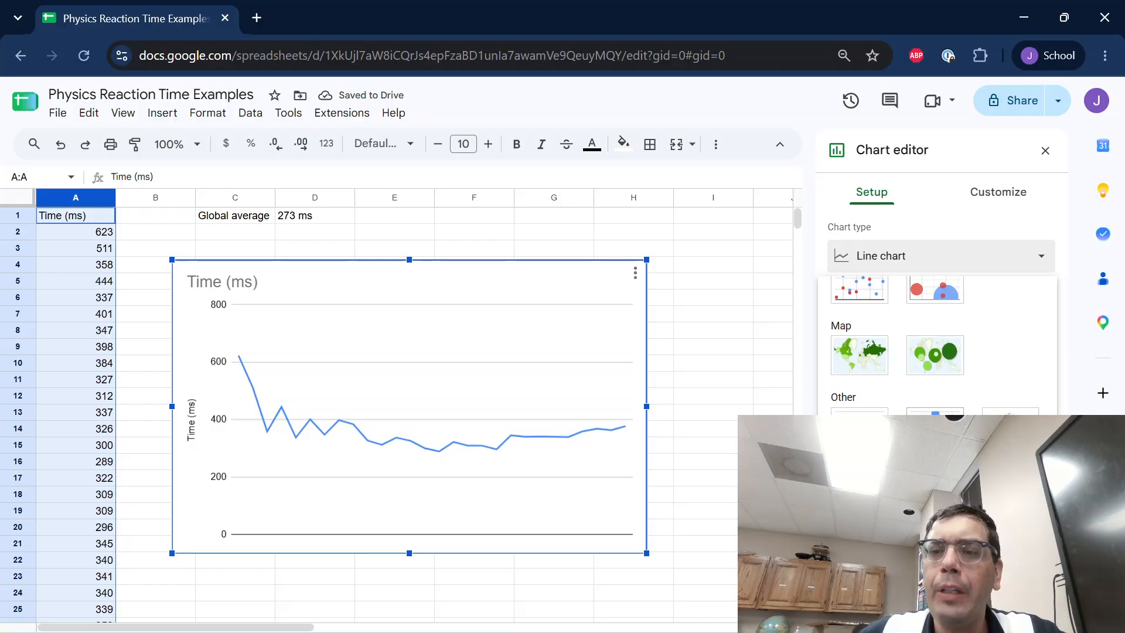
click(935, 412)
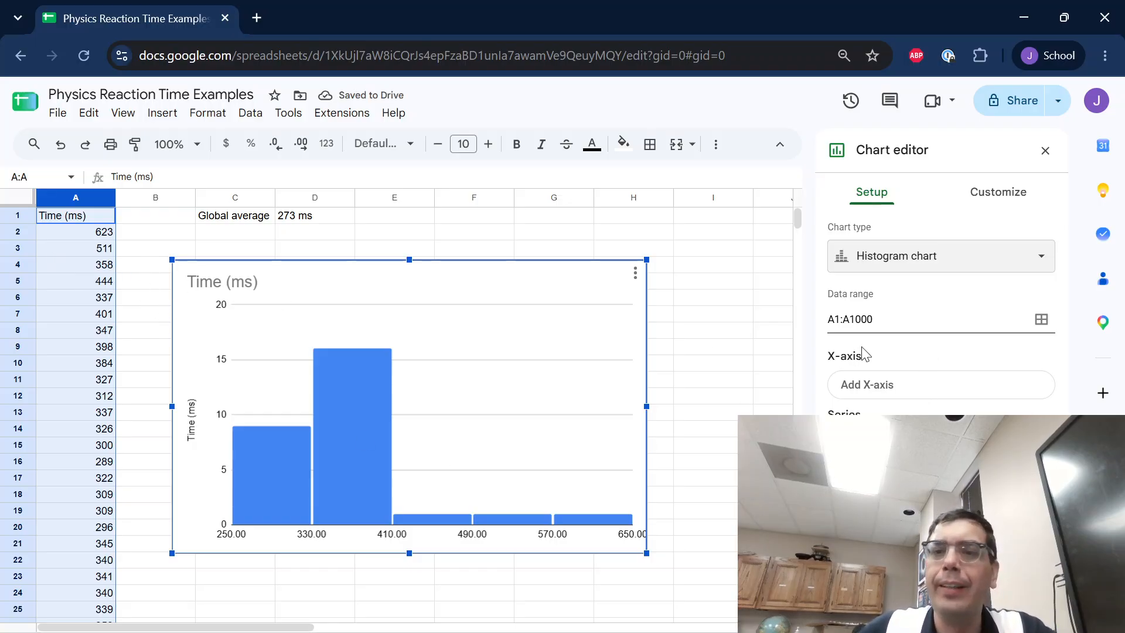
Set the histogram's vertical axis title to "Reaction Time"
click(978, 198)
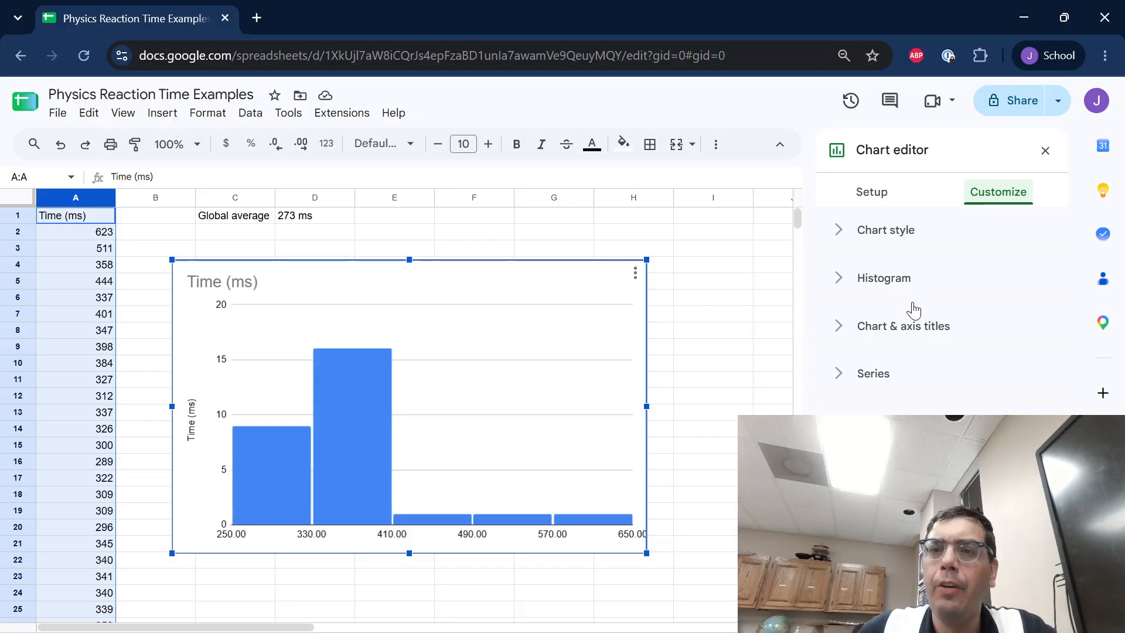
click(904, 334)
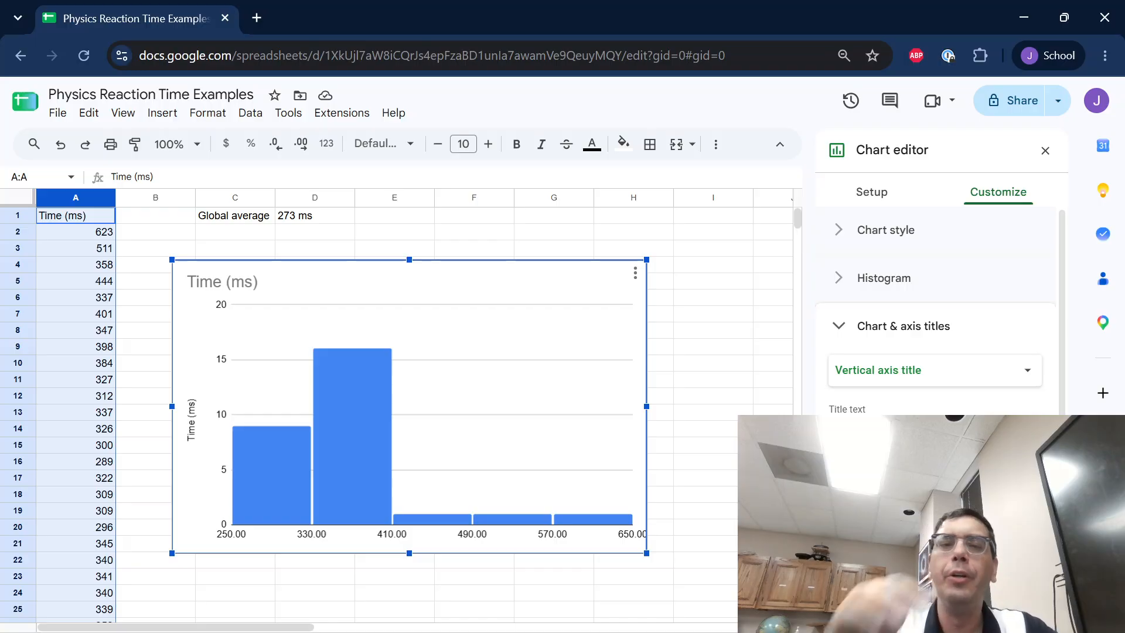
text(Reaction Time)
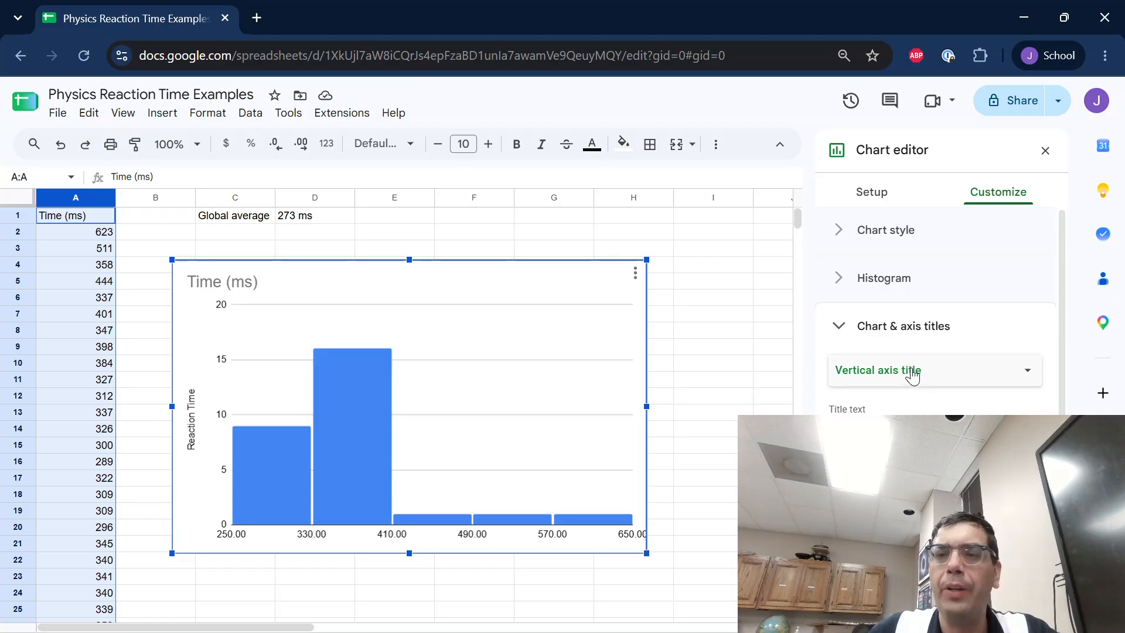
Set the histogram's horizontal axis title to "Time (ms)" and its vertical axis title to "Frequency"
click(978, 368)
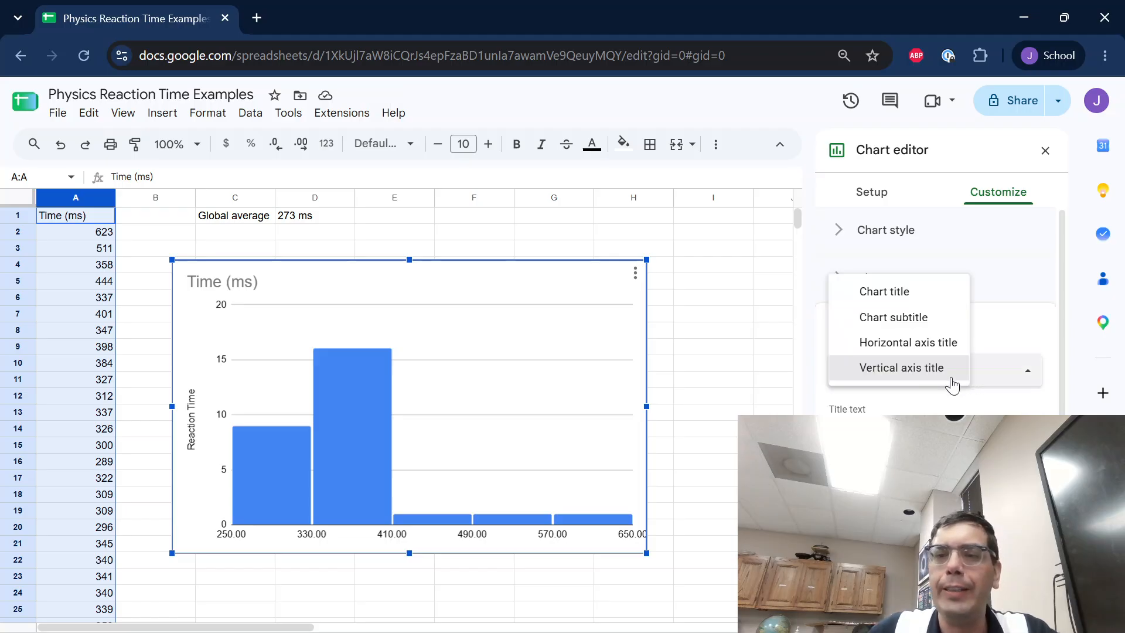
click(924, 349)
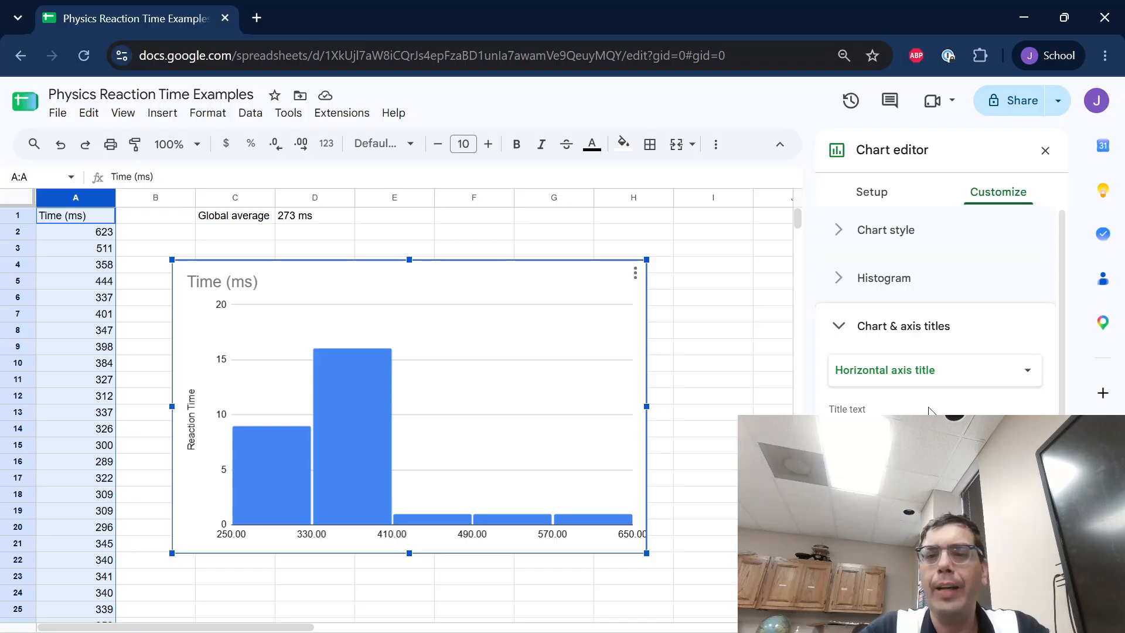
text(Time (ms))
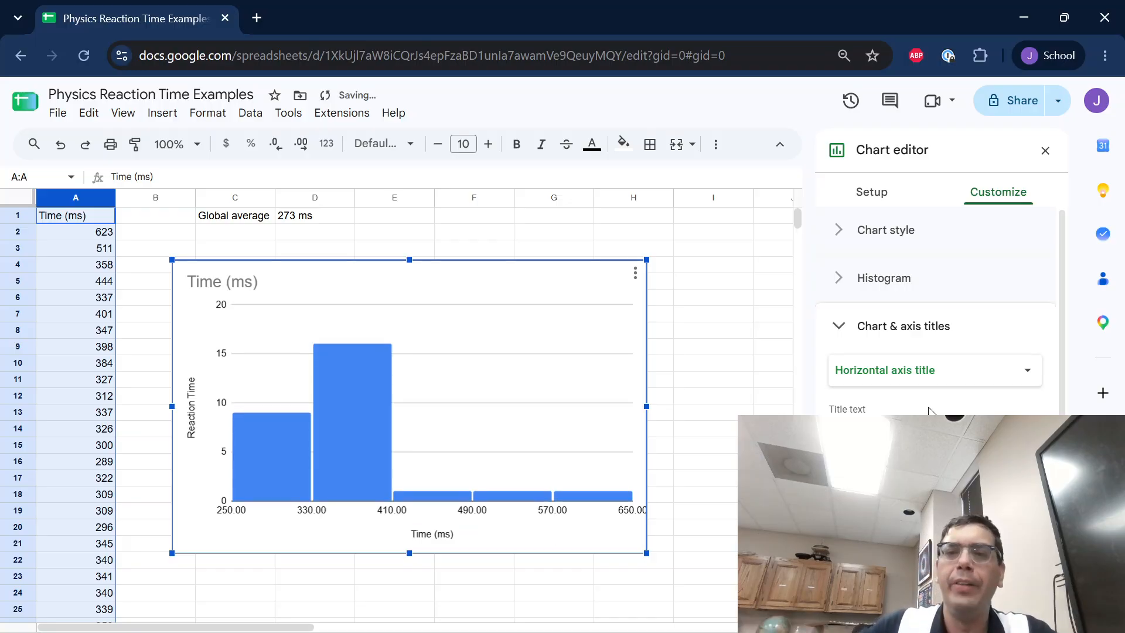
click(937, 387)
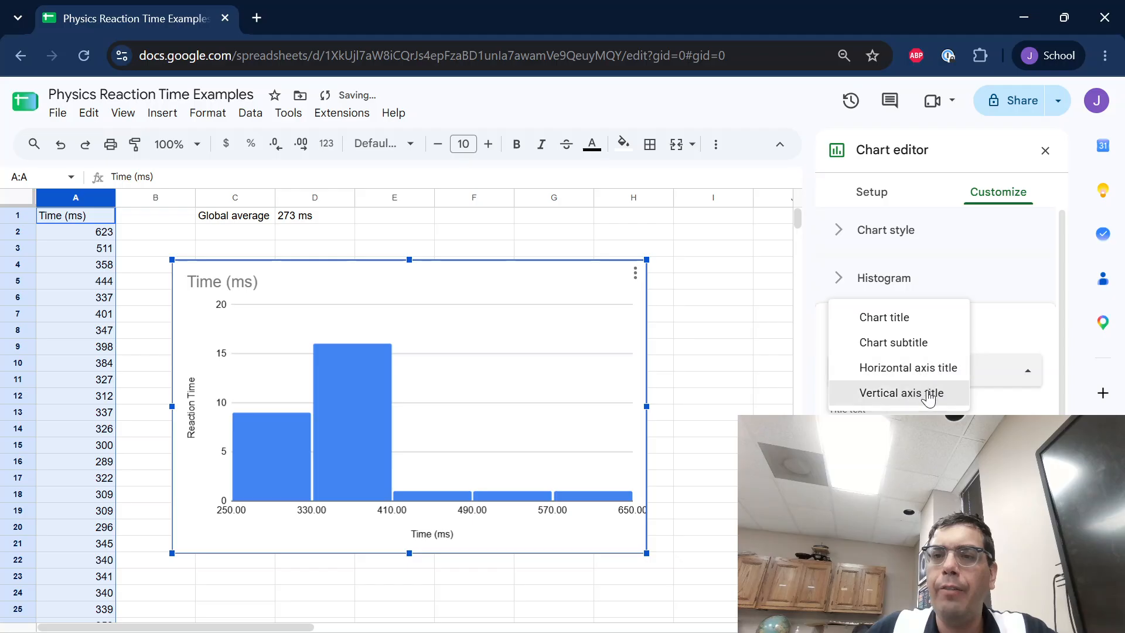
click(861, 392)
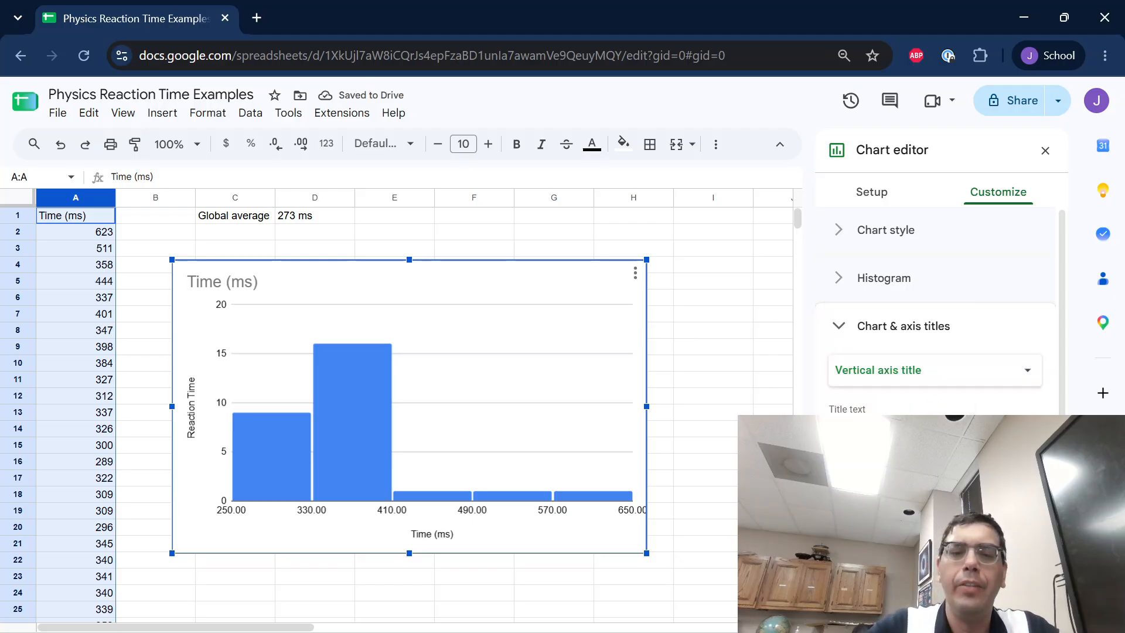
text(Frequency)
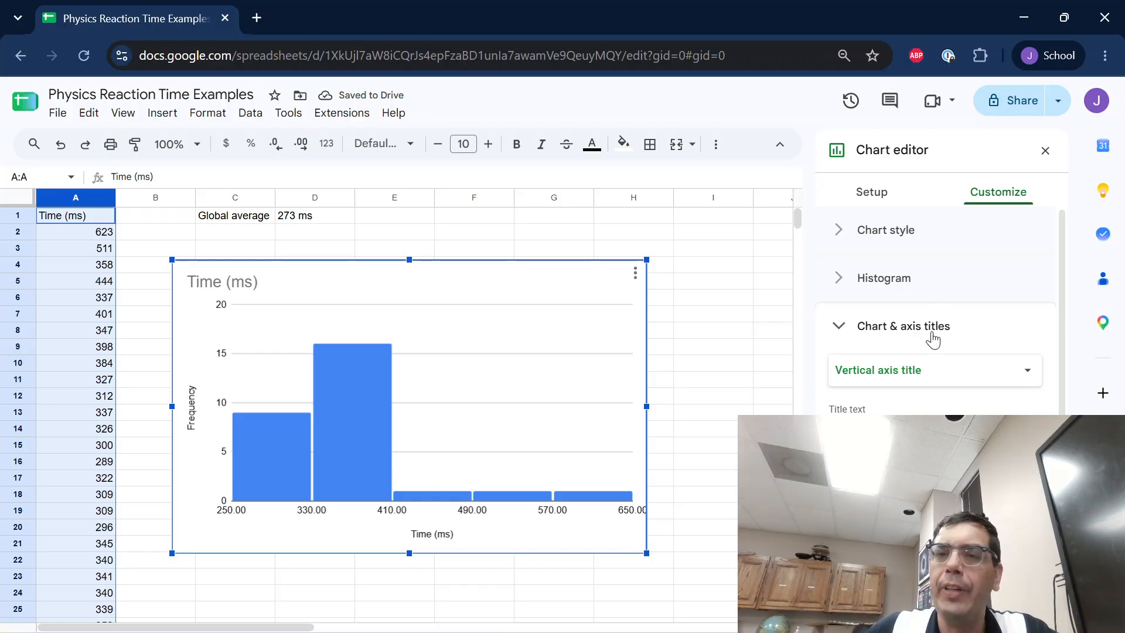
Change the histogram's chart title to "Reaction Time"
click(940, 372)
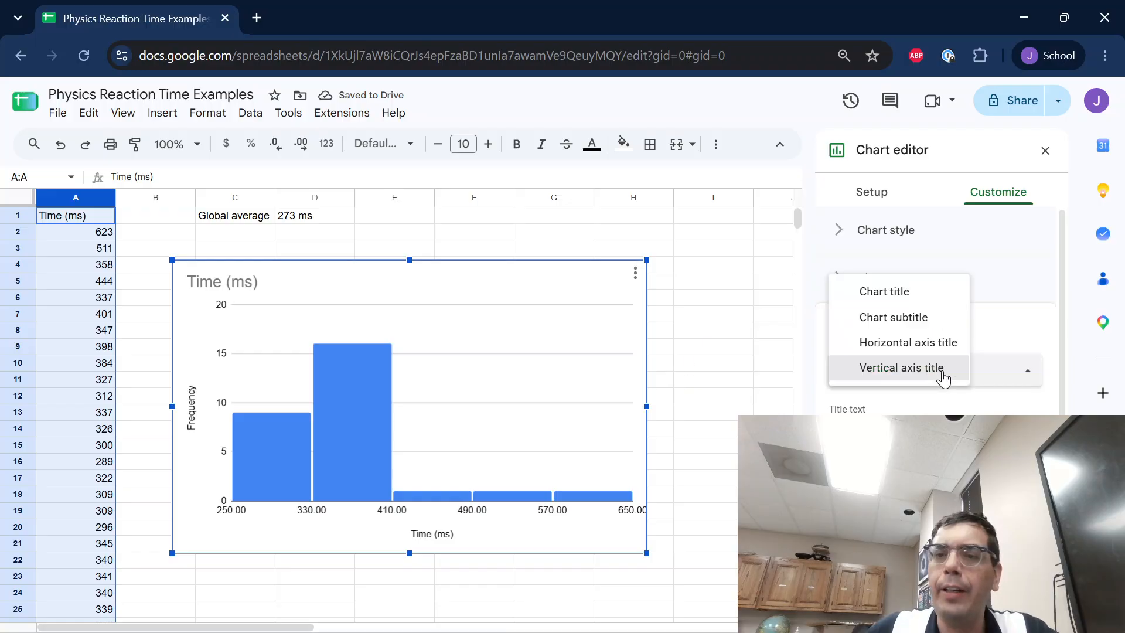
click(943, 288)
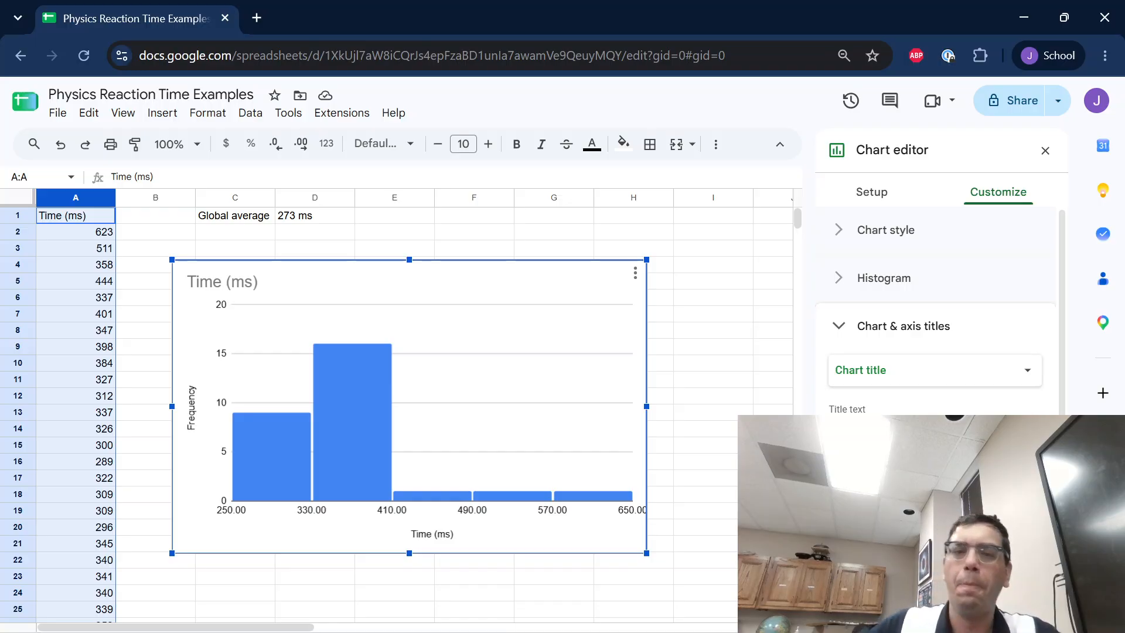
text(Reaction Time)
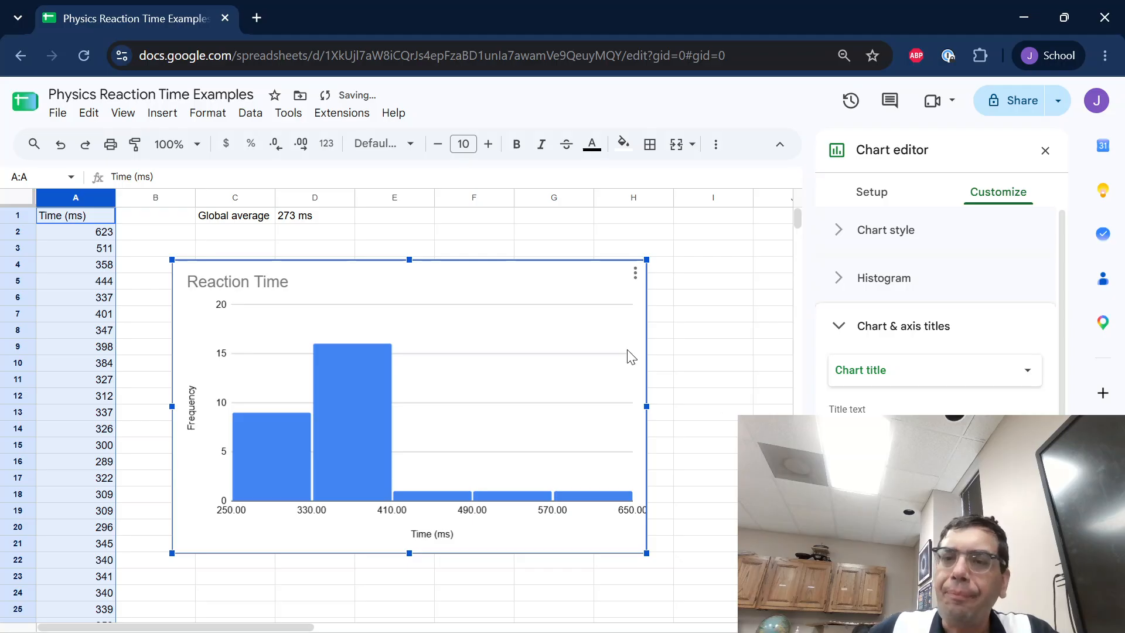
Set the histogram's bucket size to 25
click(836, 281)
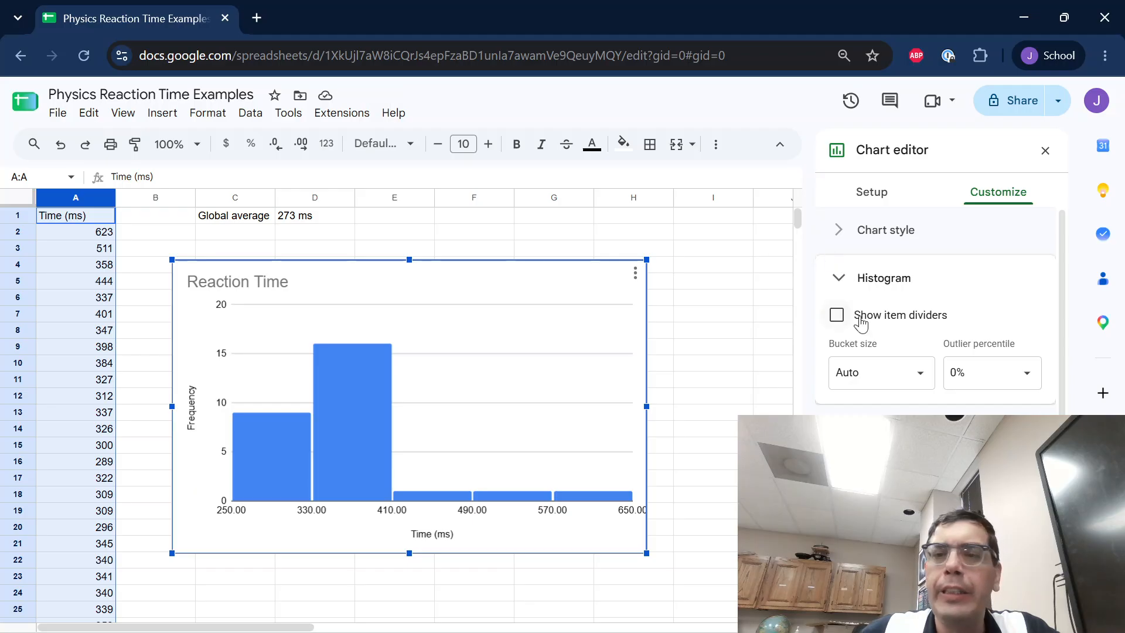
click(921, 372)
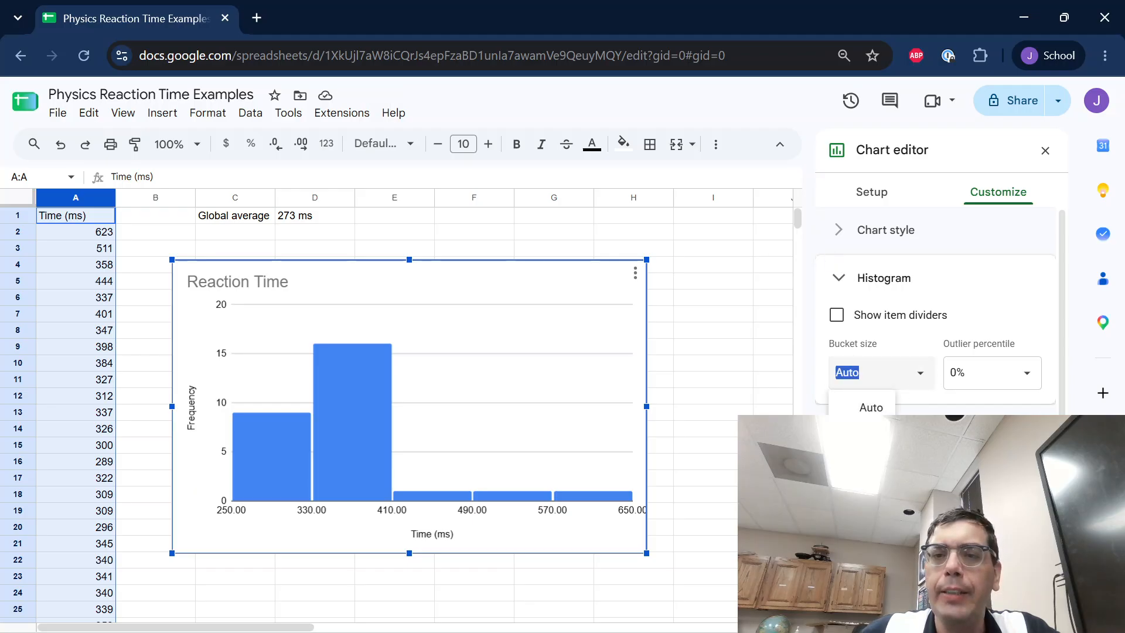
text(25)
click(919, 372)
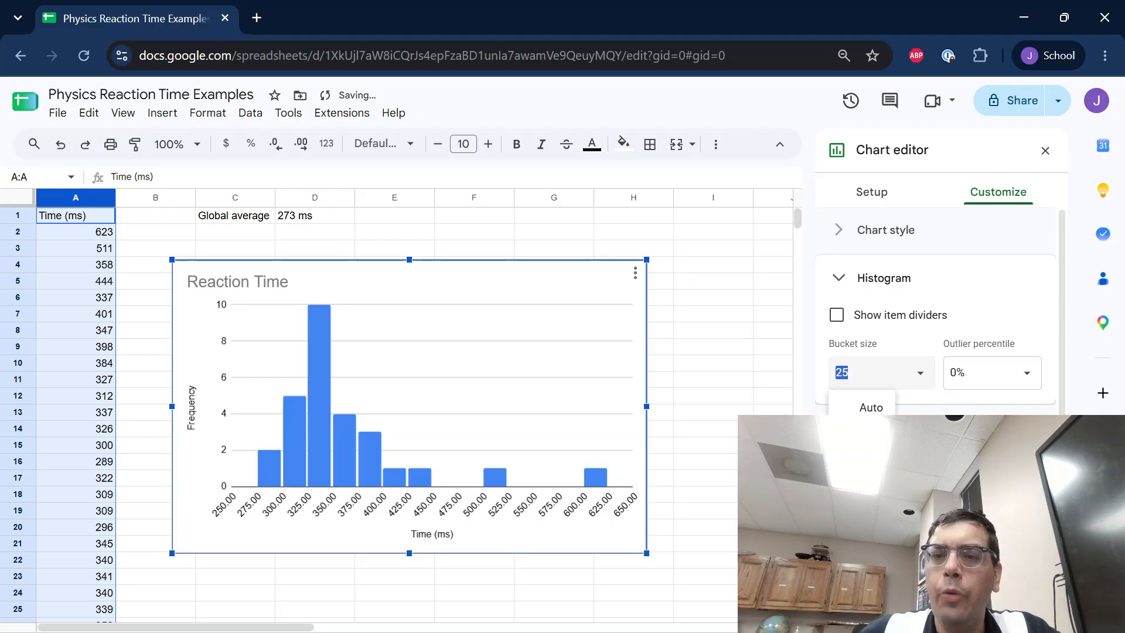
click(868, 519)
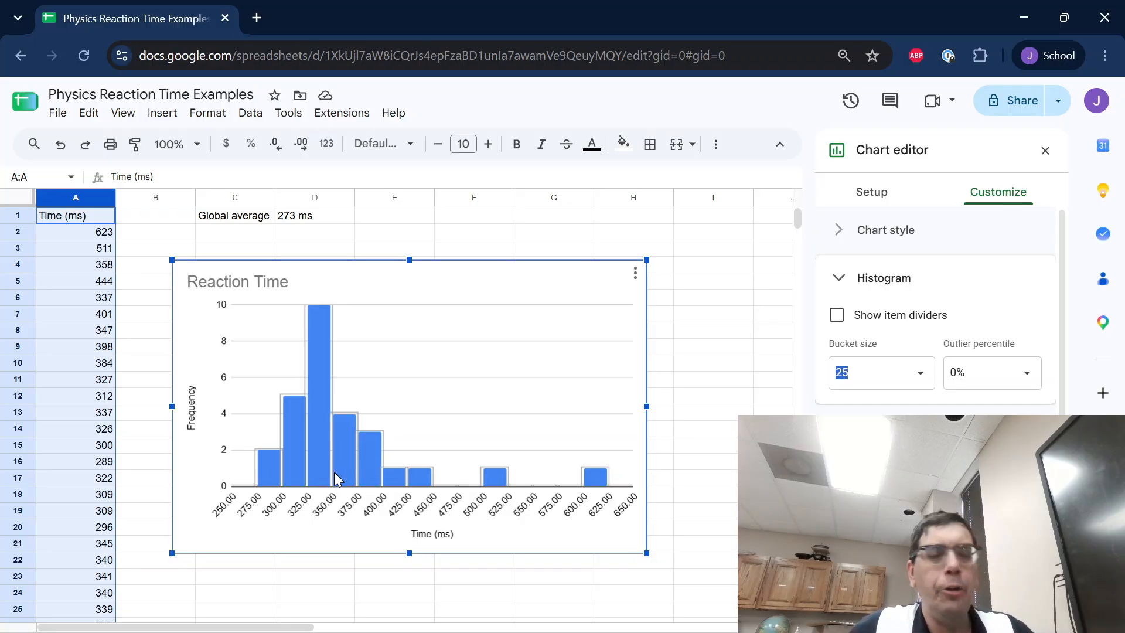
Try a smaller histogram bucket size of 15
click(842, 373)
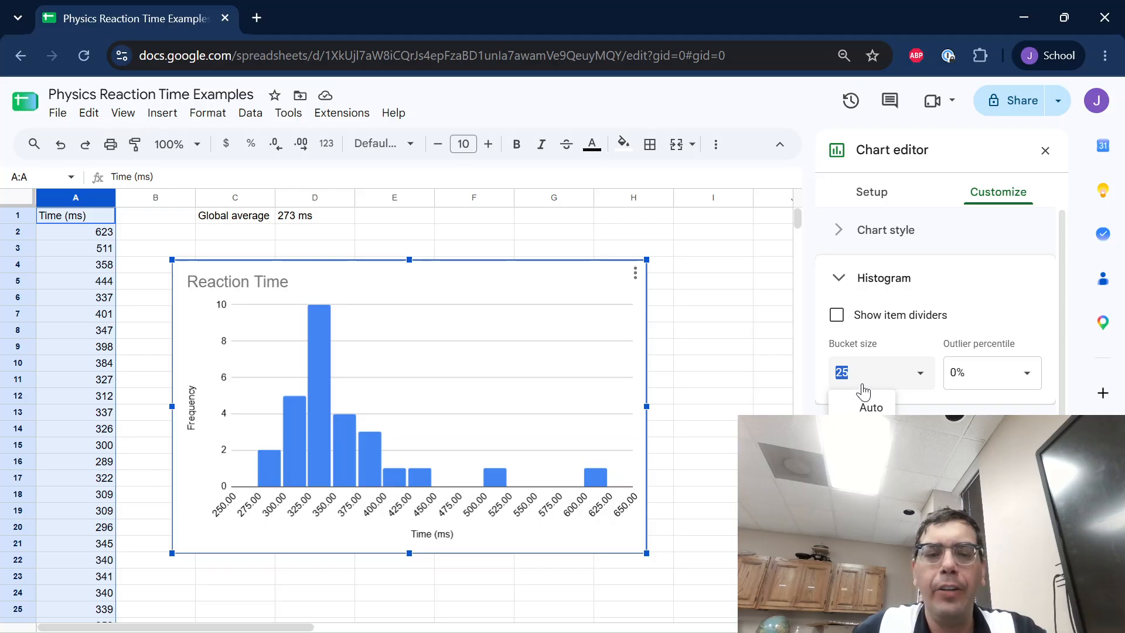
text(10)
click(995, 399)
click(856, 370)
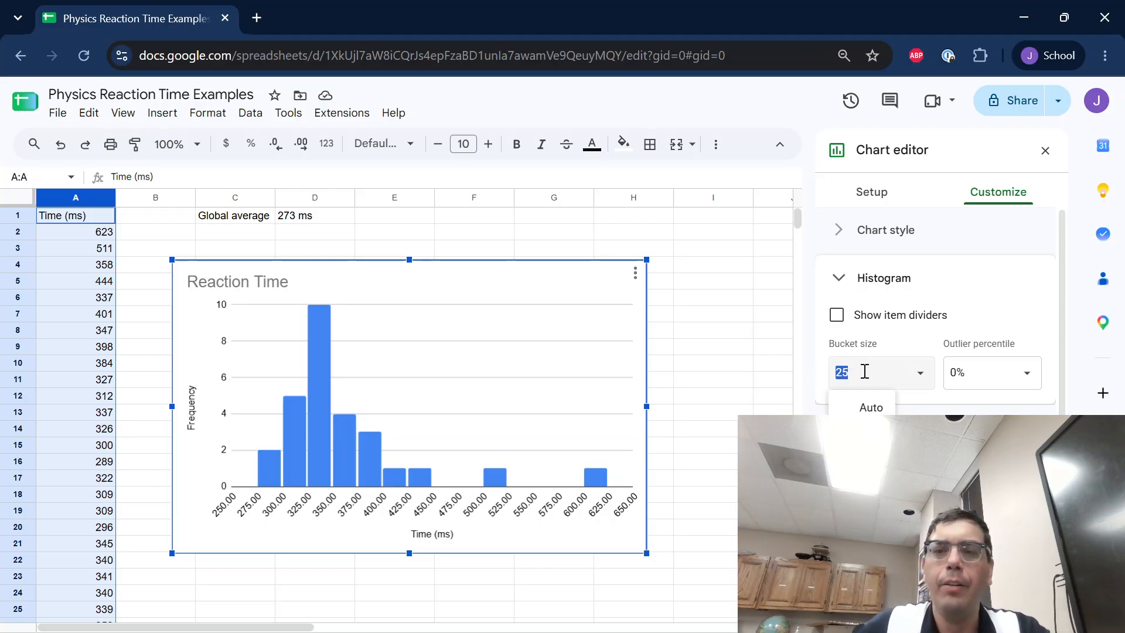
text(15)
key(Return)
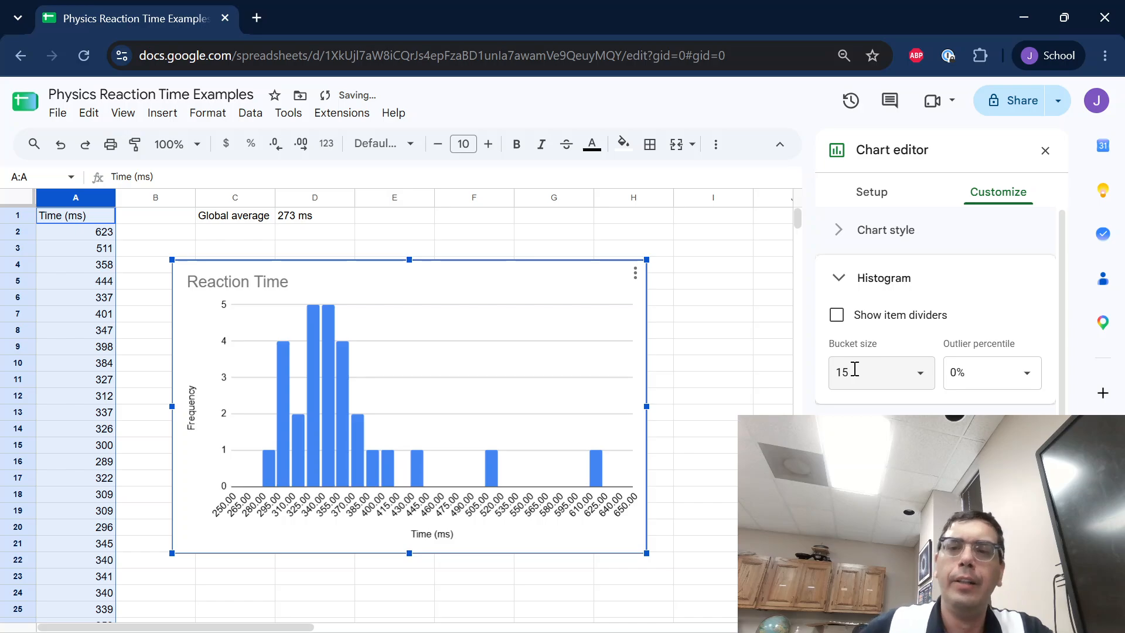
Try a histogram bucket size of 20
click(855, 369)
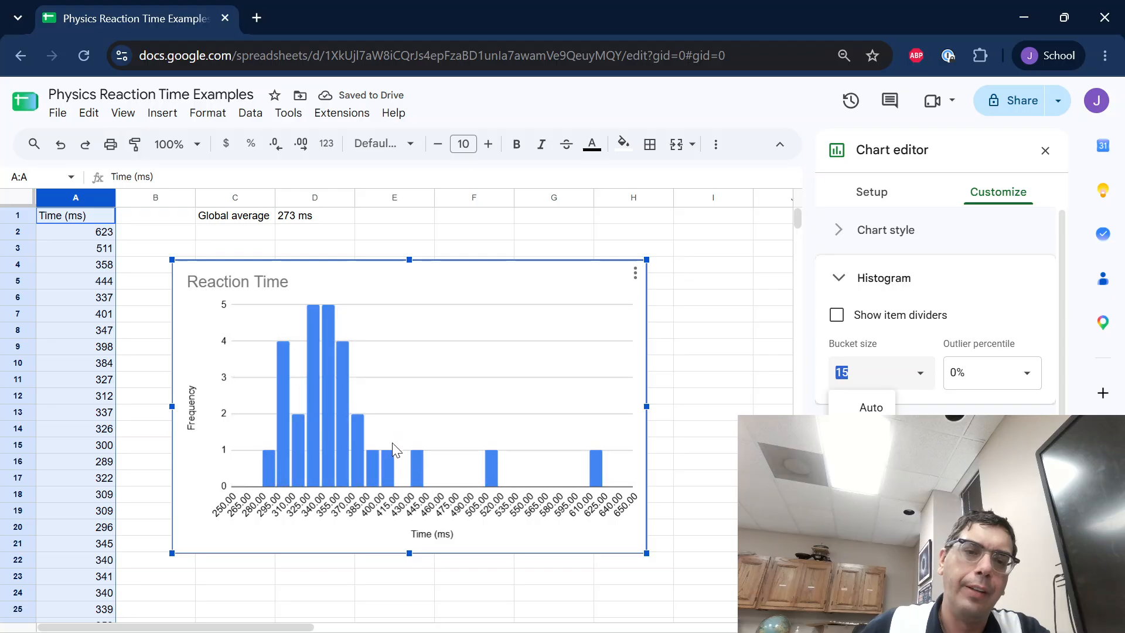
click(852, 377)
double_click(852, 377)
text(20)
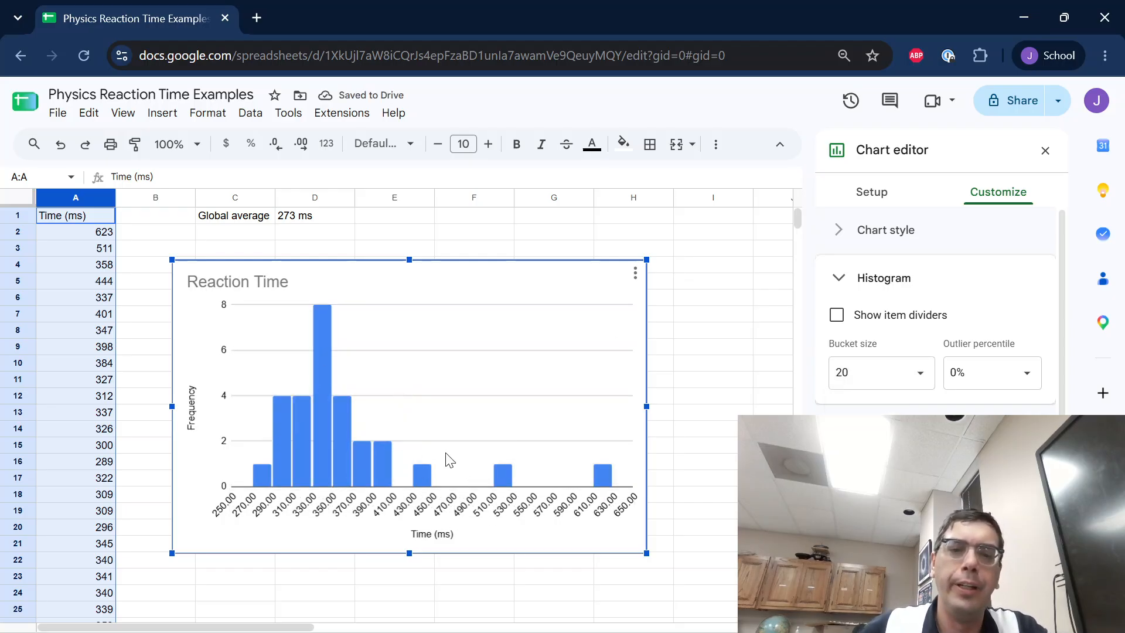
Return the histogram's bucket size to 25
click(884, 369)
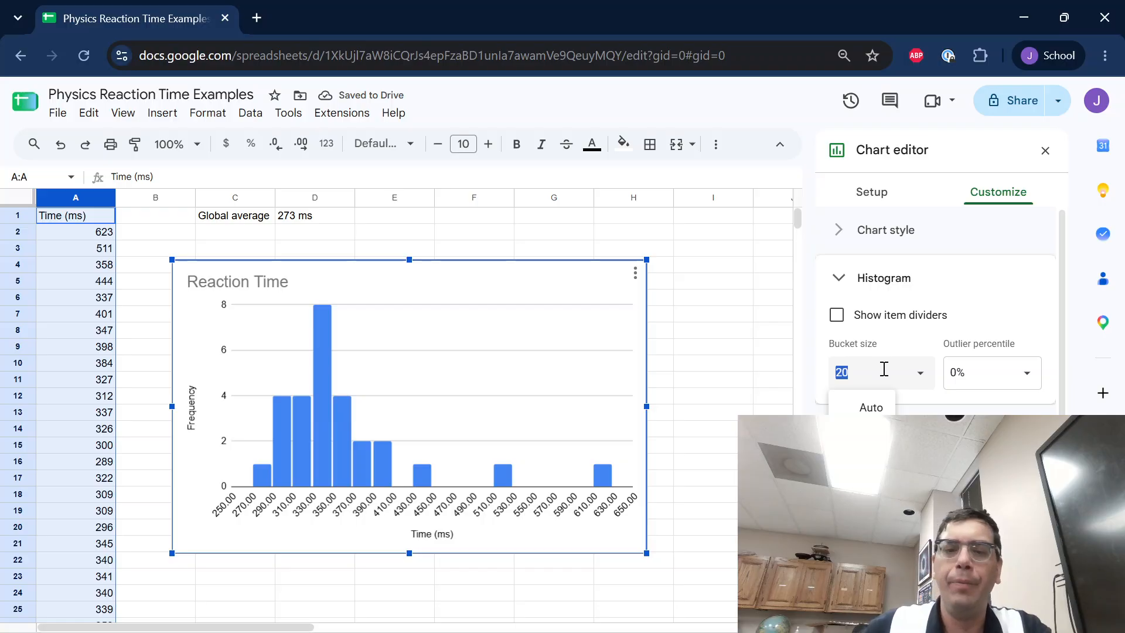
text(25)
click(825, 397)
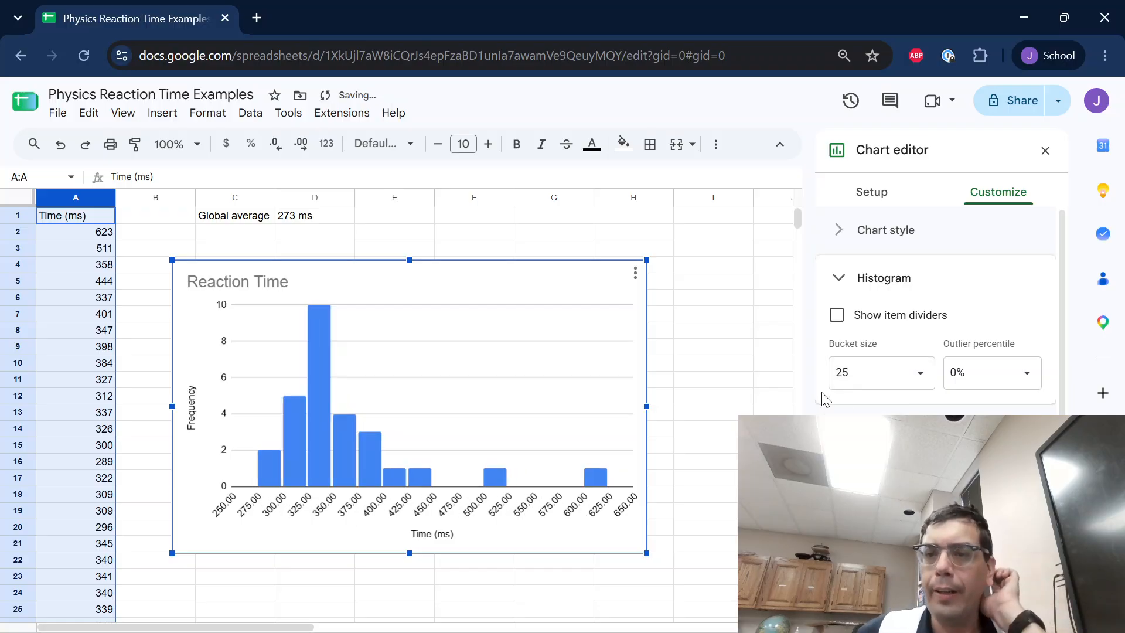
Move the histogram beside the global average so that it starts at column E in row 1
click(665, 350)
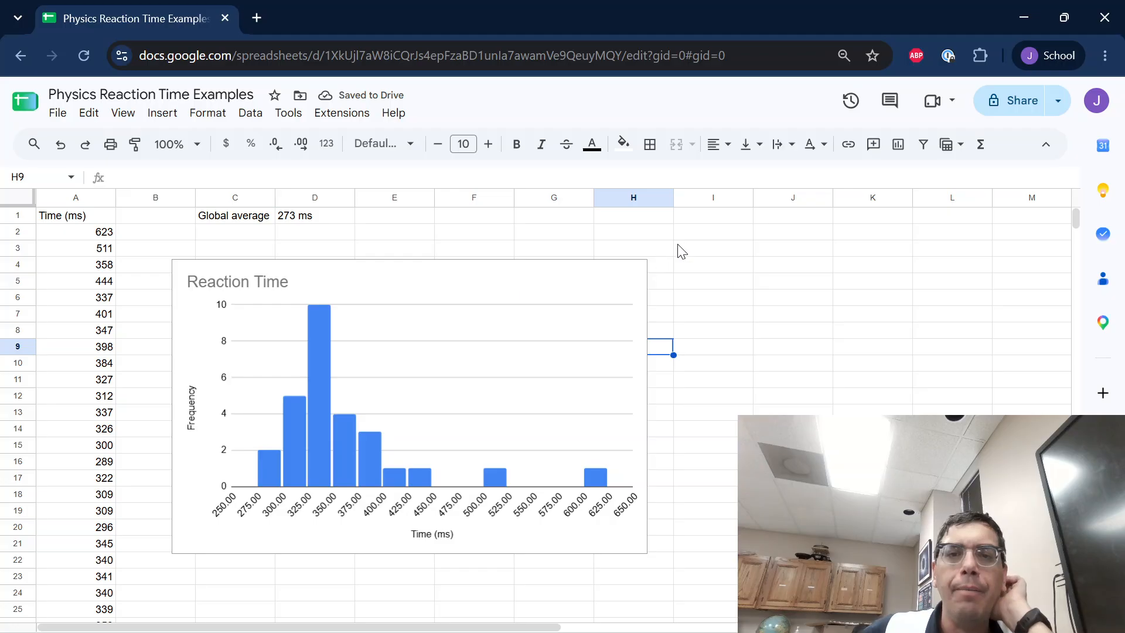
click(567, 273)
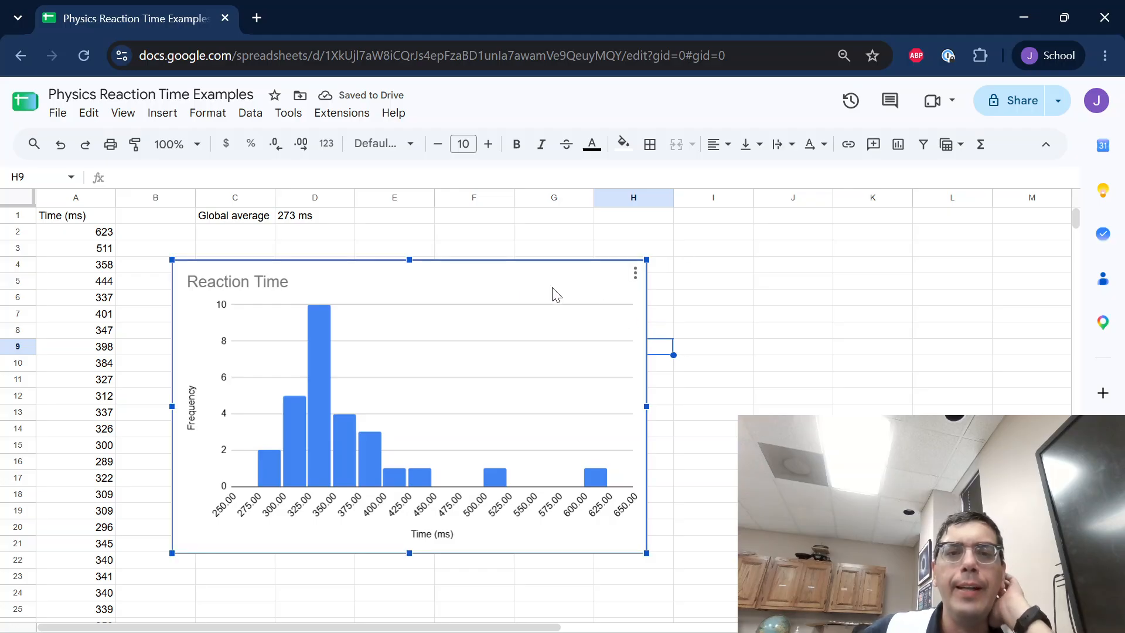
drag(556, 293, 769, 249)
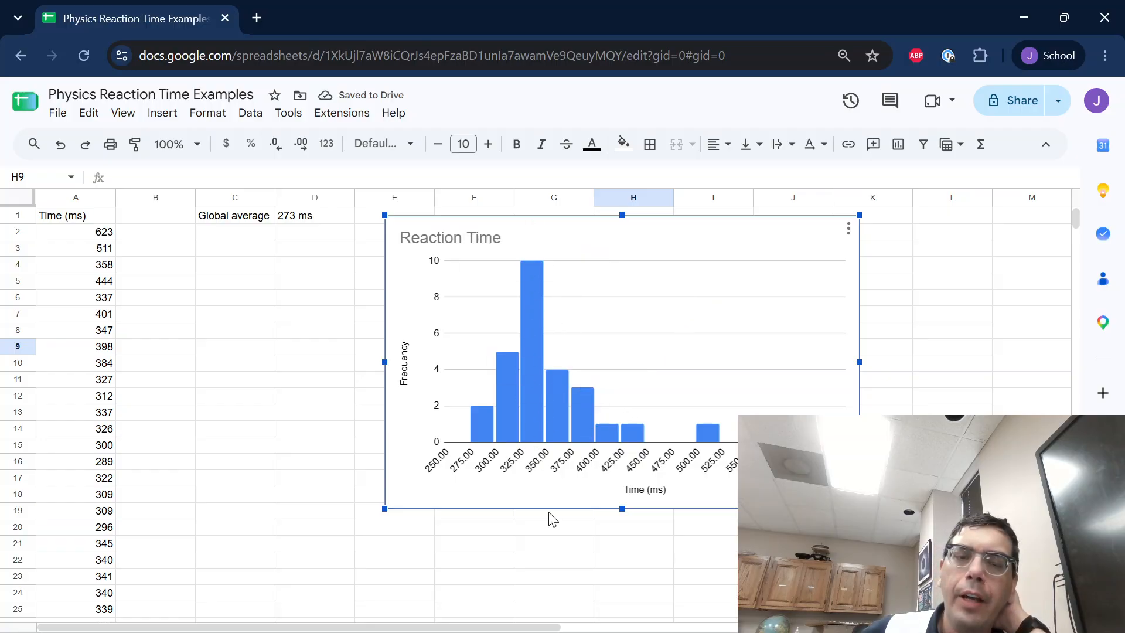
mouse_move(482, 432)
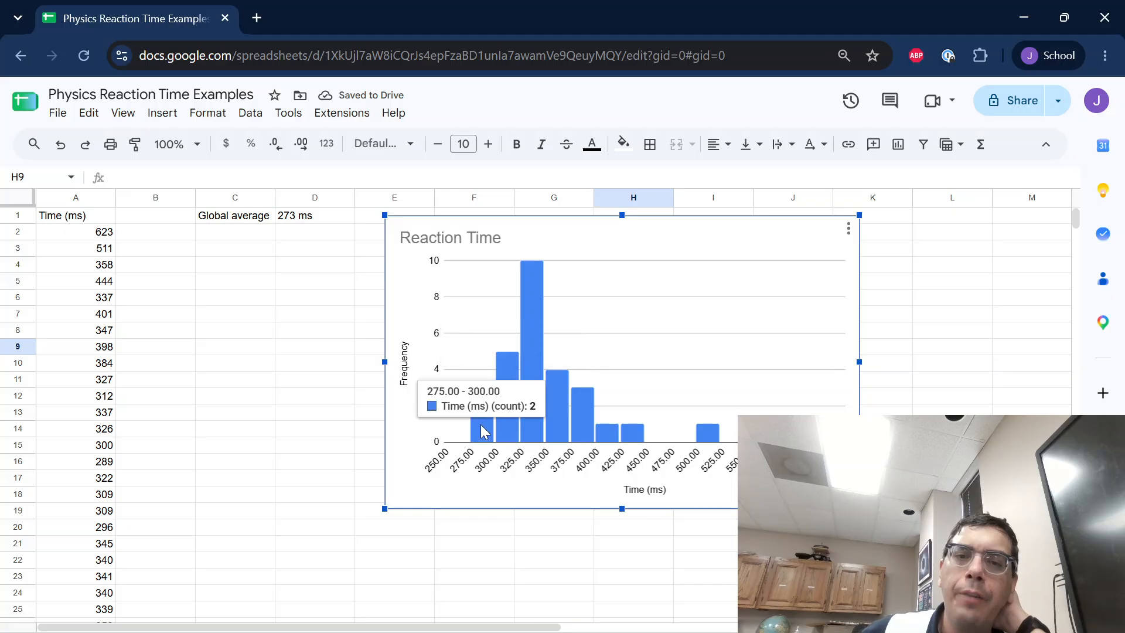
click(233, 282)
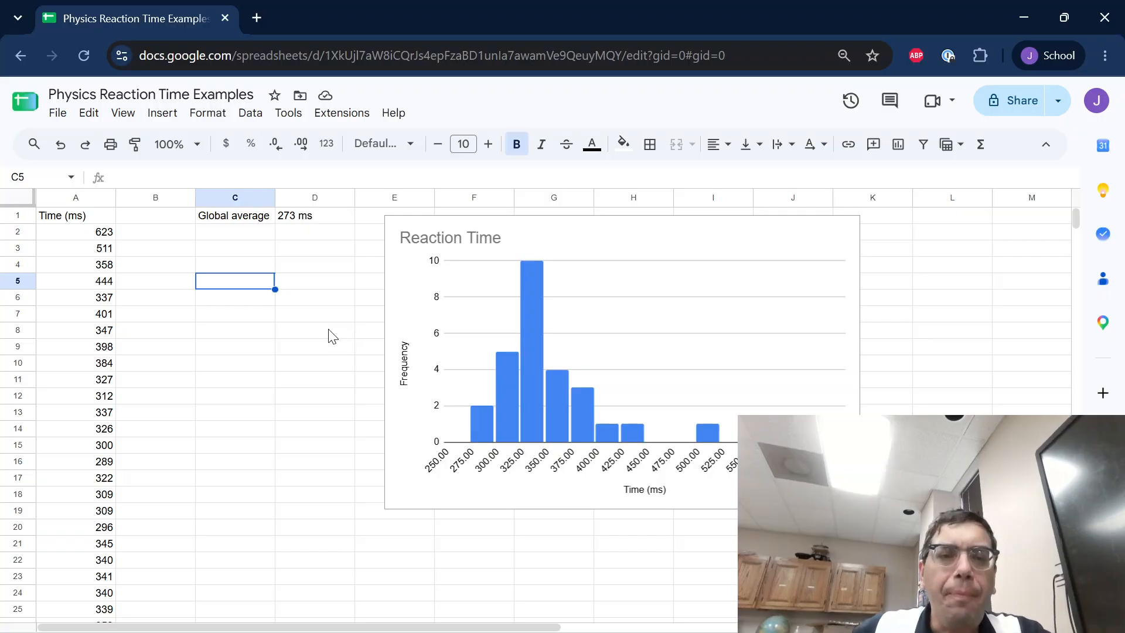
Enter the label Average in C3 and the value 260 in D3
click(94, 199)
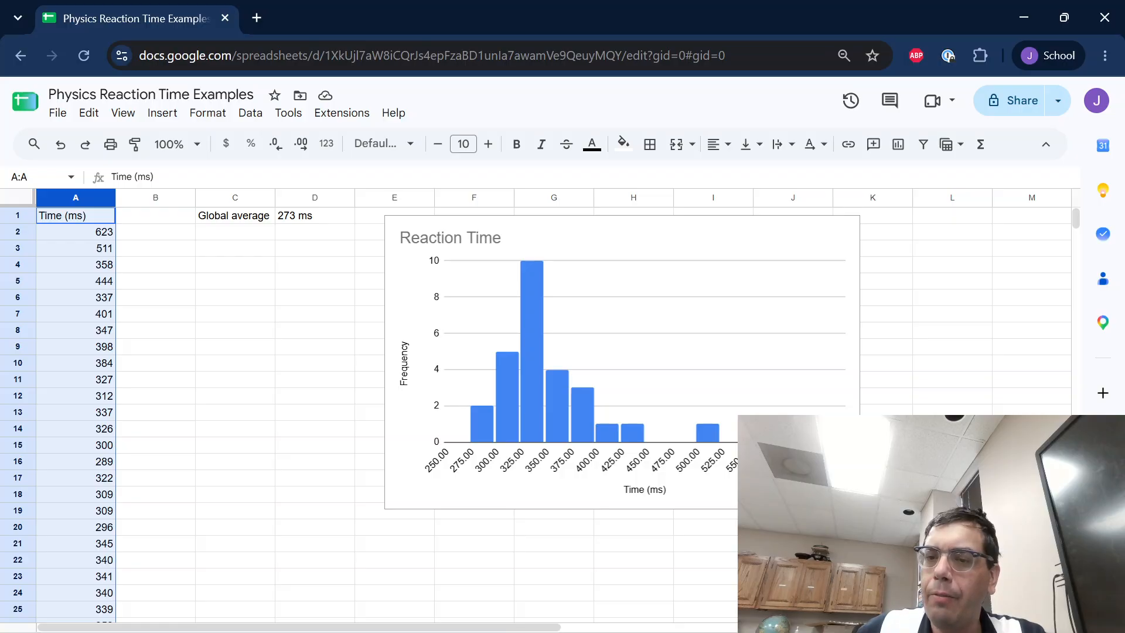
click(271, 253)
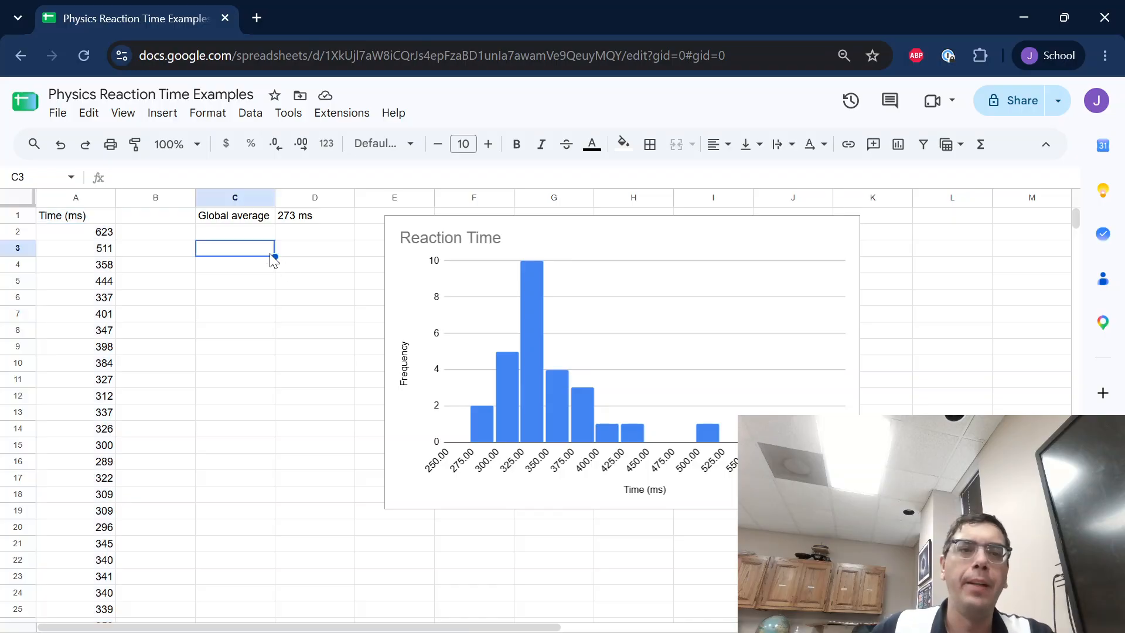
text(Average)
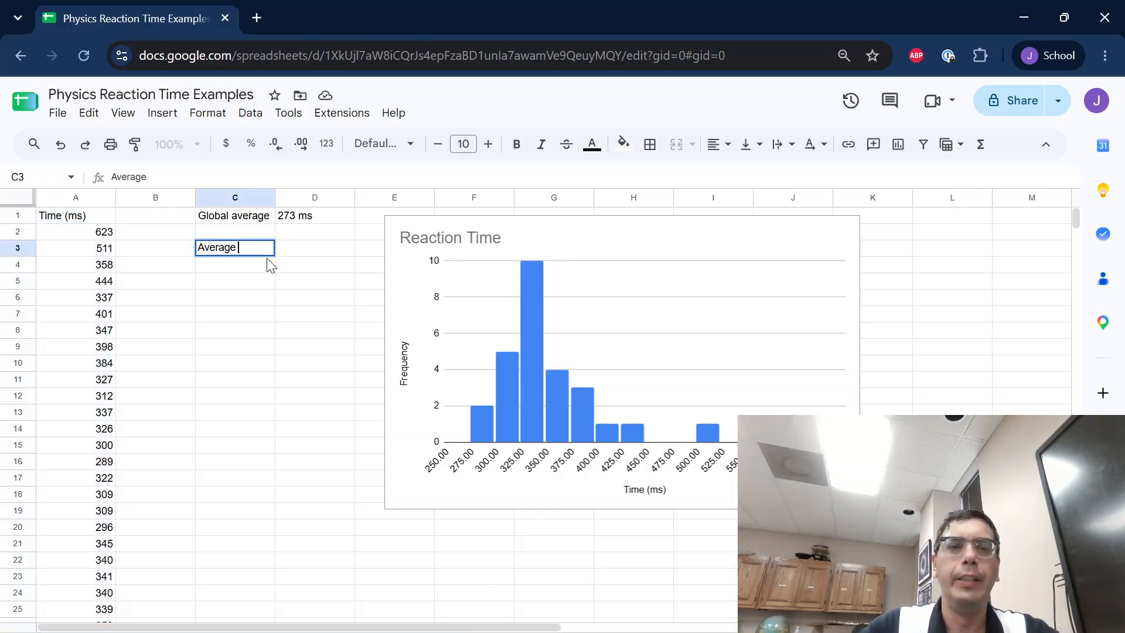
key(Tab)
text(26)
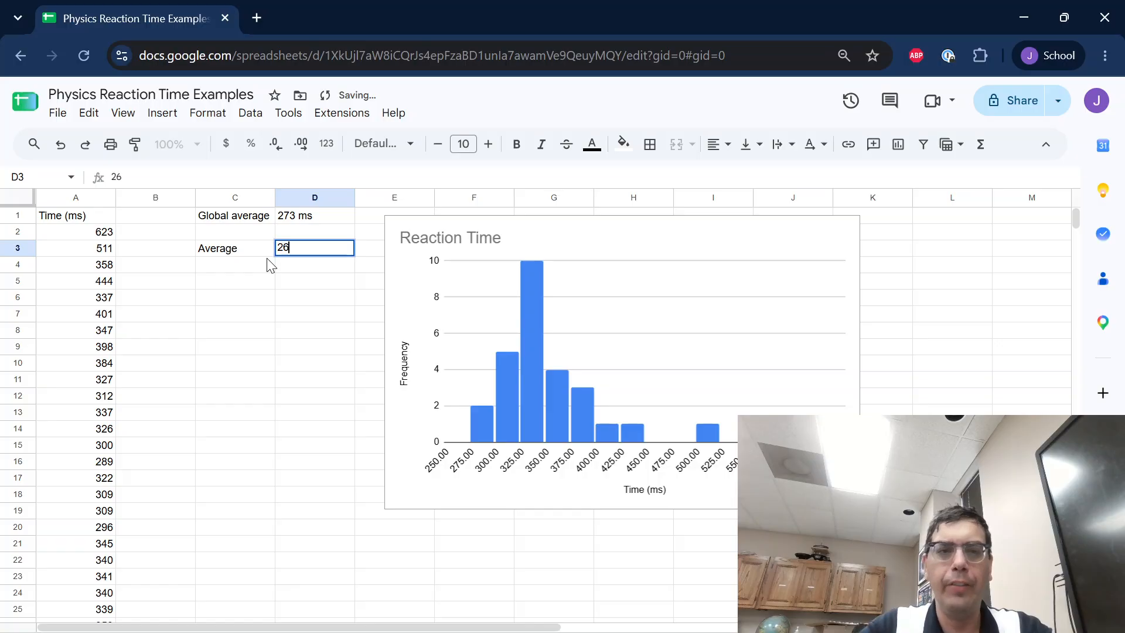
text(0)
key(Return)
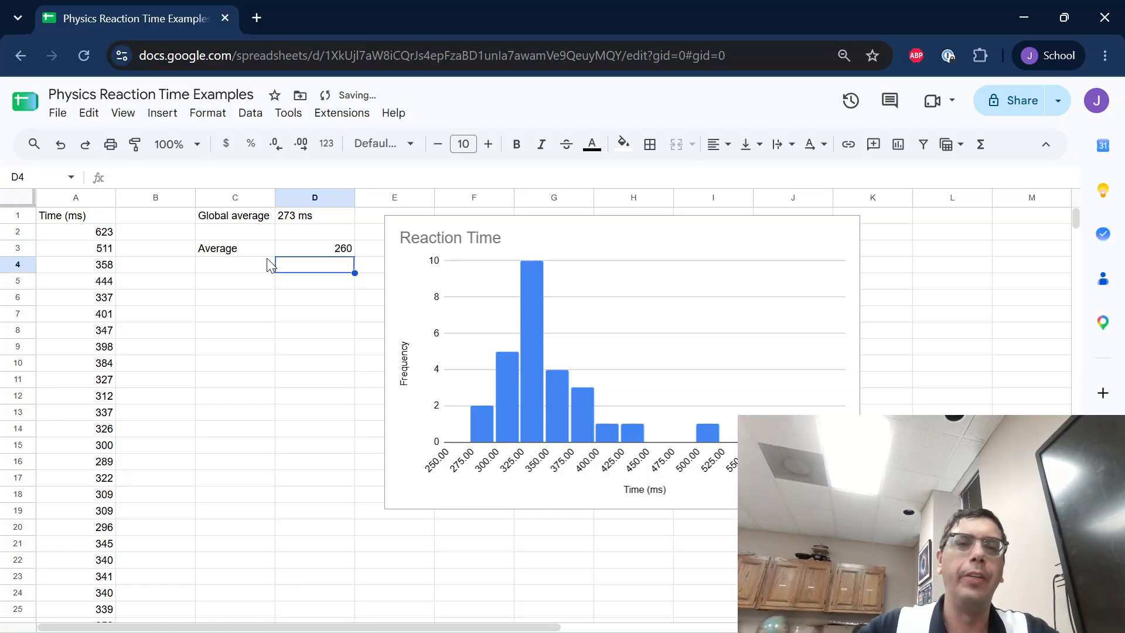
Add a bold Median label in C4 below the average
click(269, 264)
key(ctrl+b)
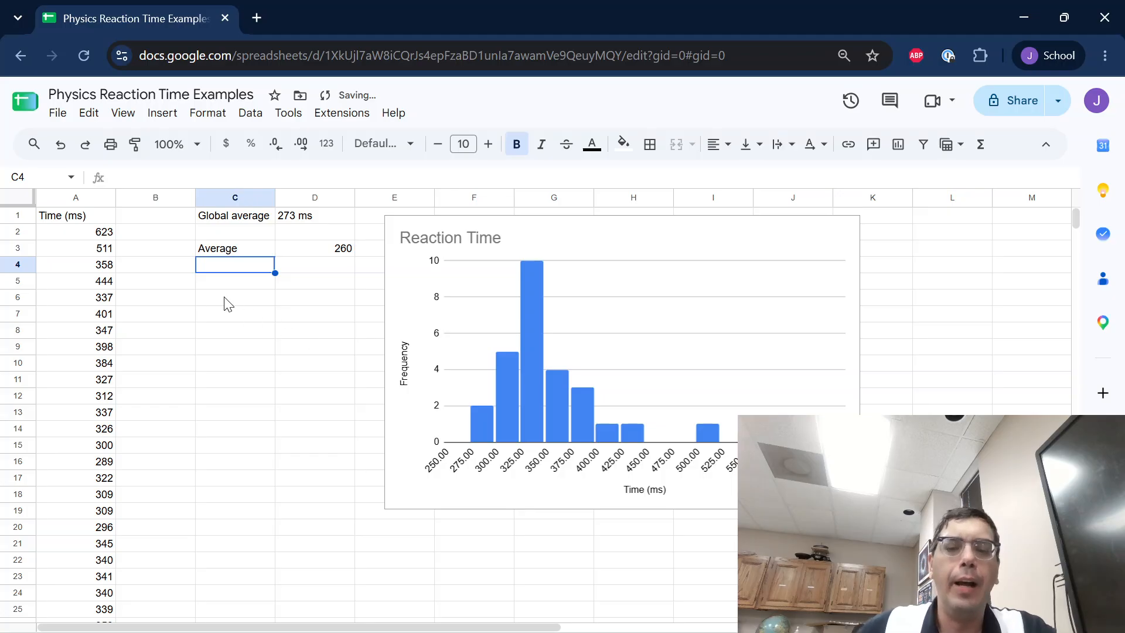
text(Median)
key(Return)
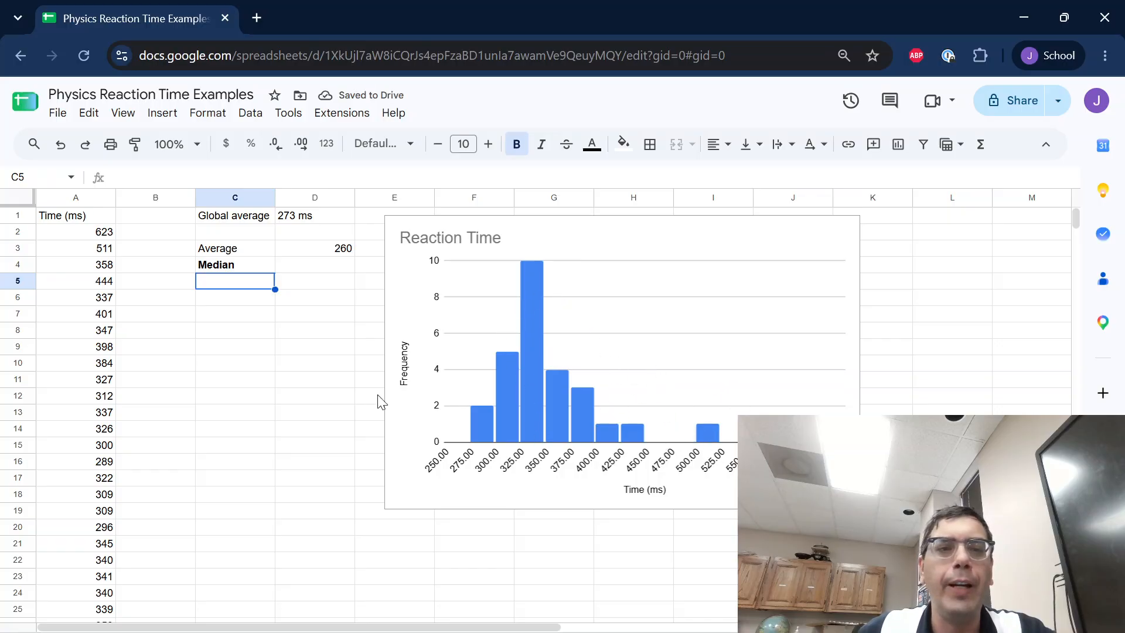
Display the column statistics for the reaction times in column A and look for the average and median
click(340, 266)
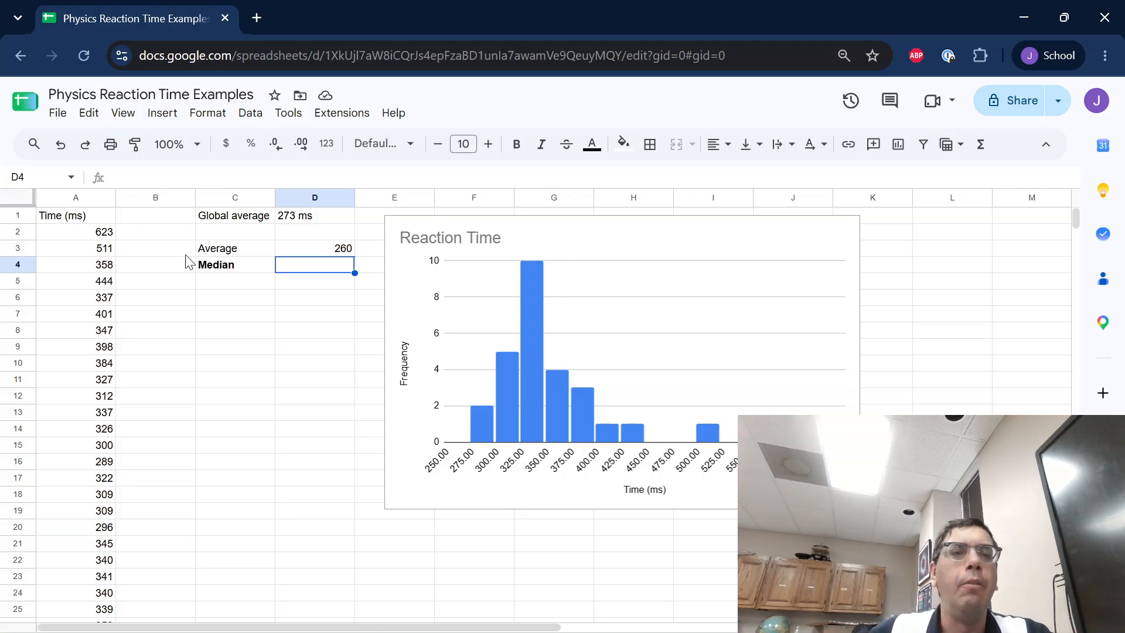
click(82, 200)
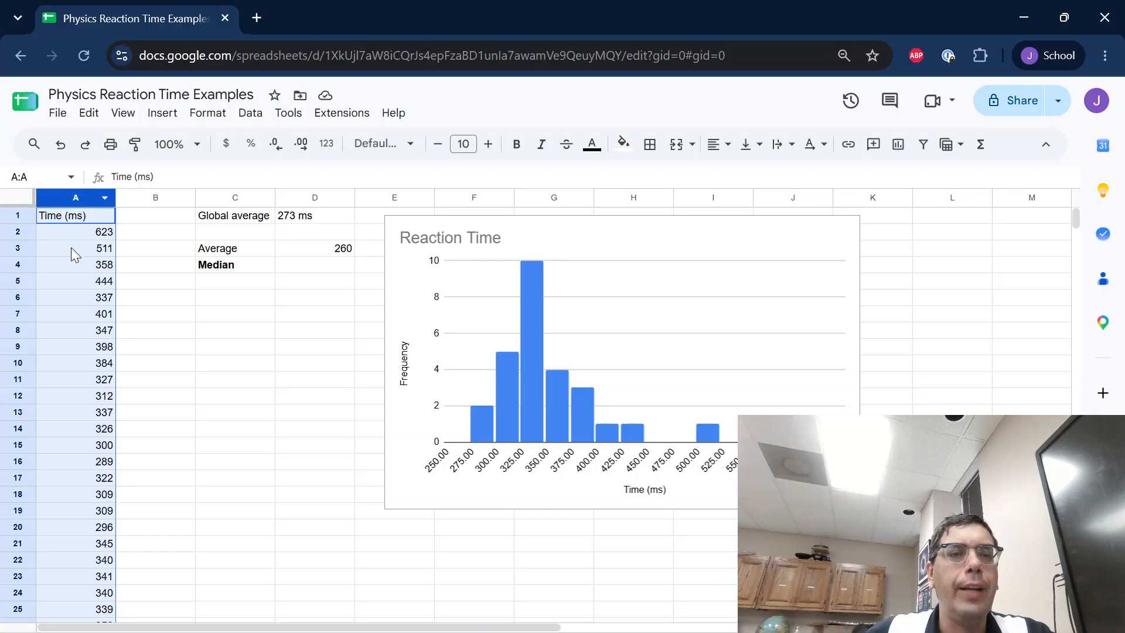
click(248, 116)
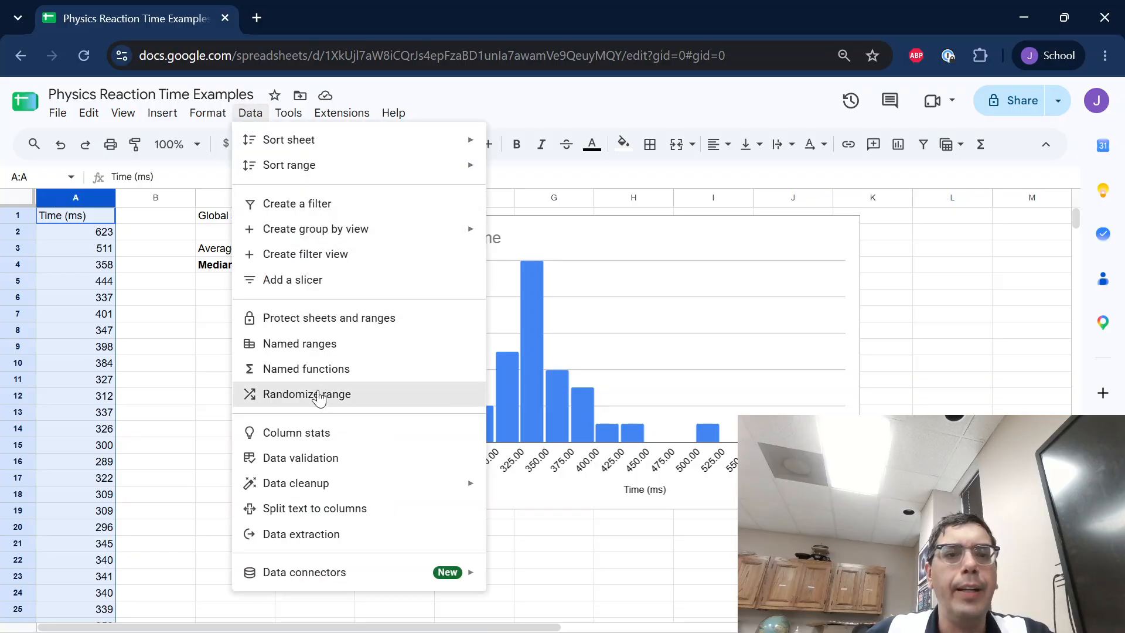
click(327, 434)
scroll(934, 387, down, 5)
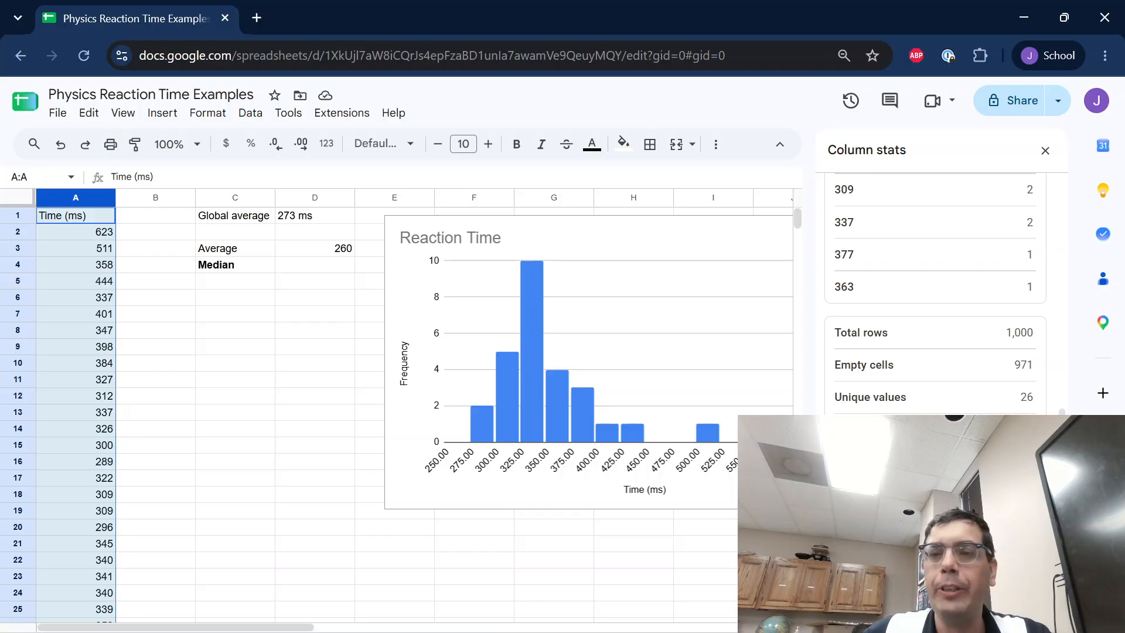
Set the average in D3 to 361 and the median in D4 to 341, taken from column A's statistics
click(349, 235)
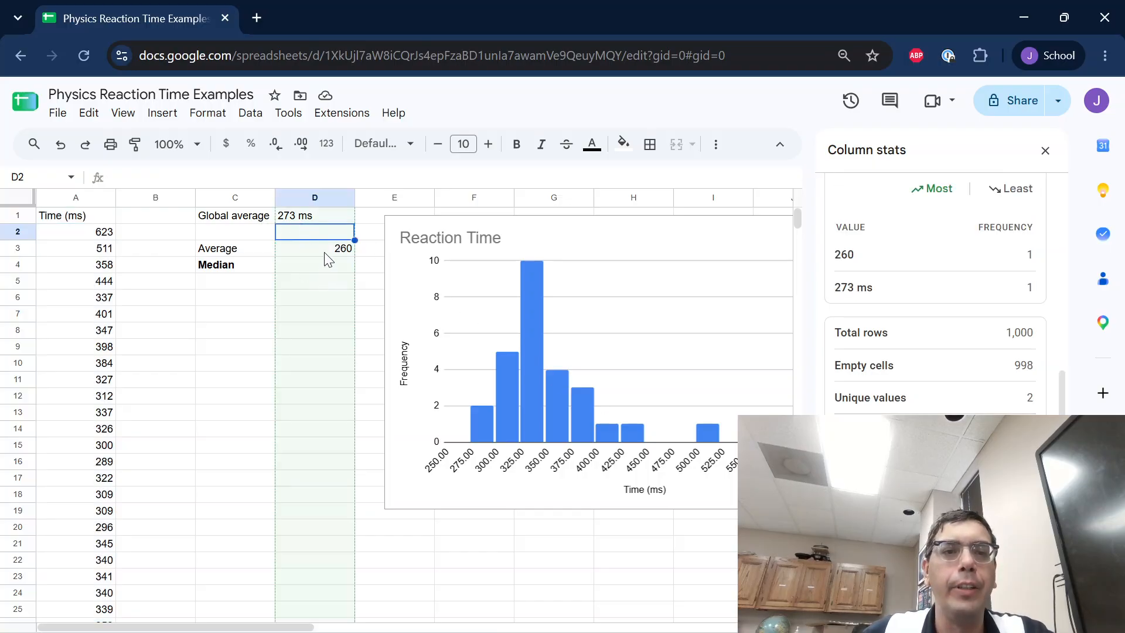
click(328, 250)
click(151, 178)
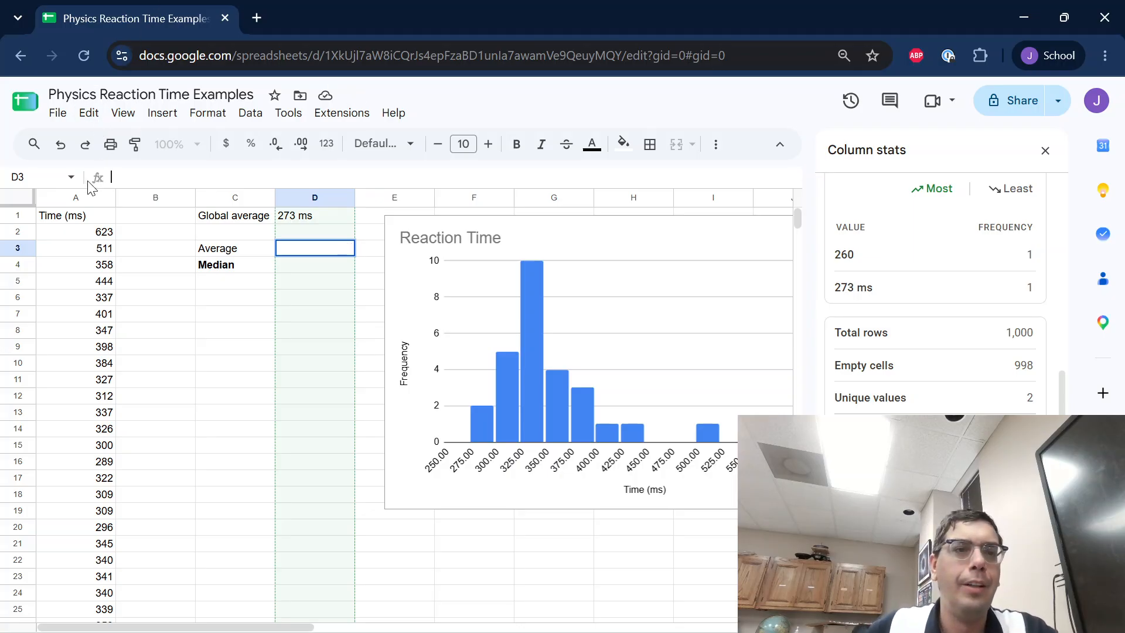
click(75, 197)
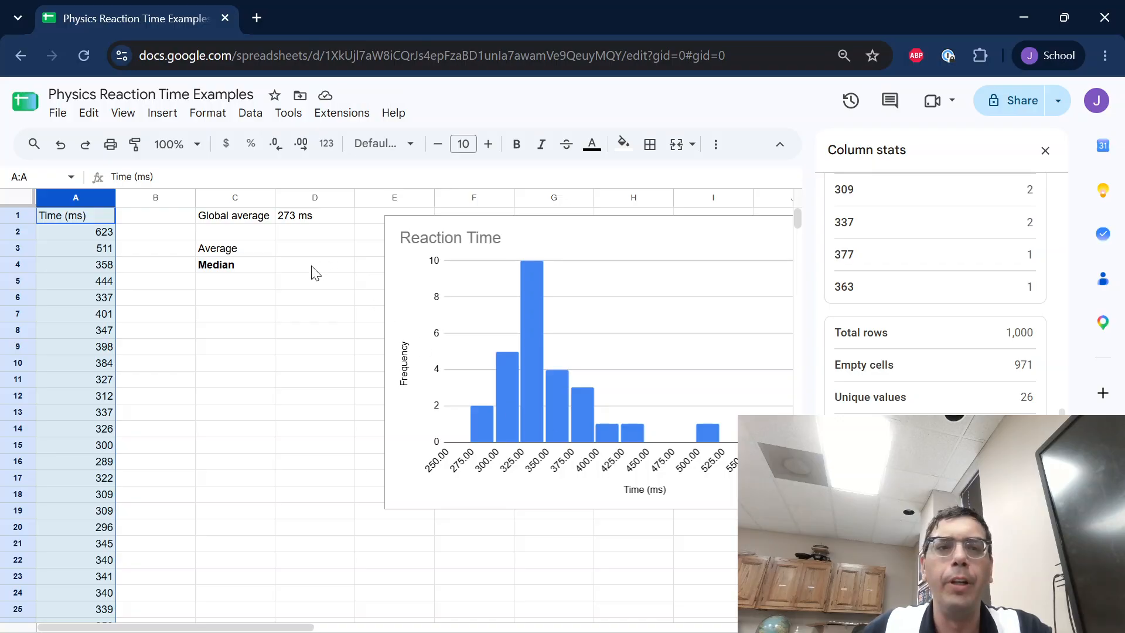
click(313, 249)
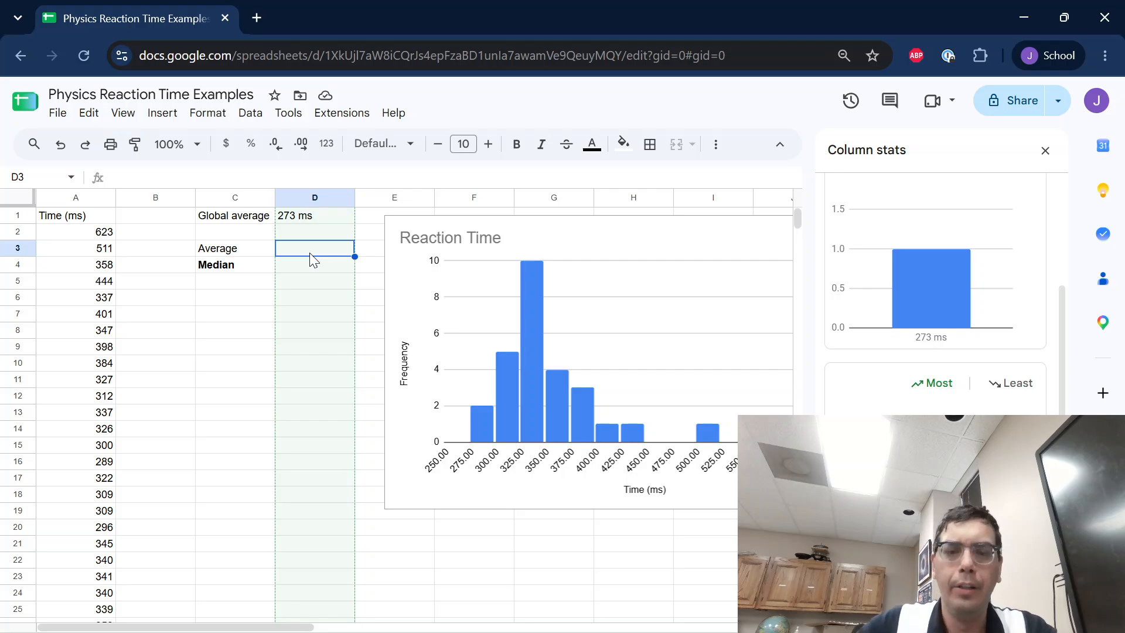
text(361)
key(Return)
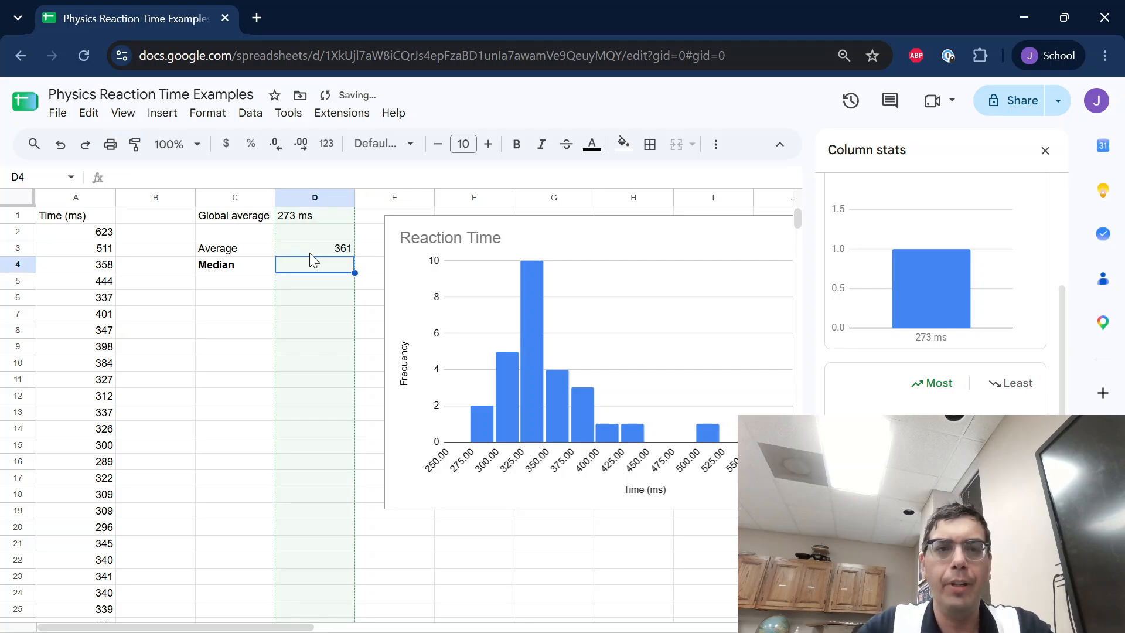
text(341)
key(Return)
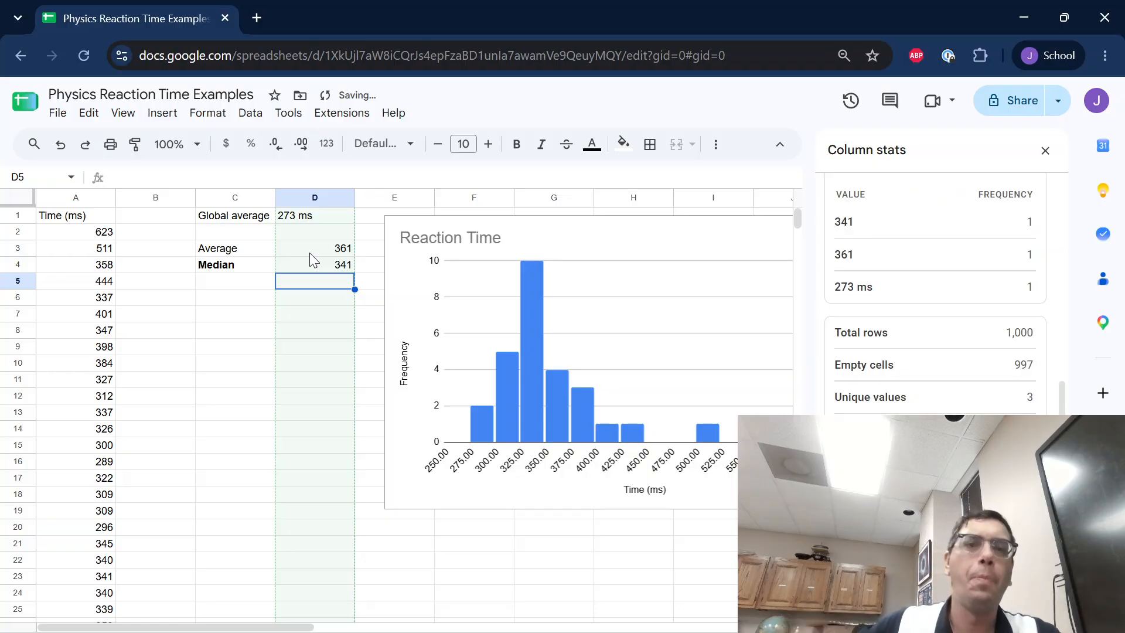
Append the unit (ms) to the Average and Median labels in C3 and C4
click(264, 246)
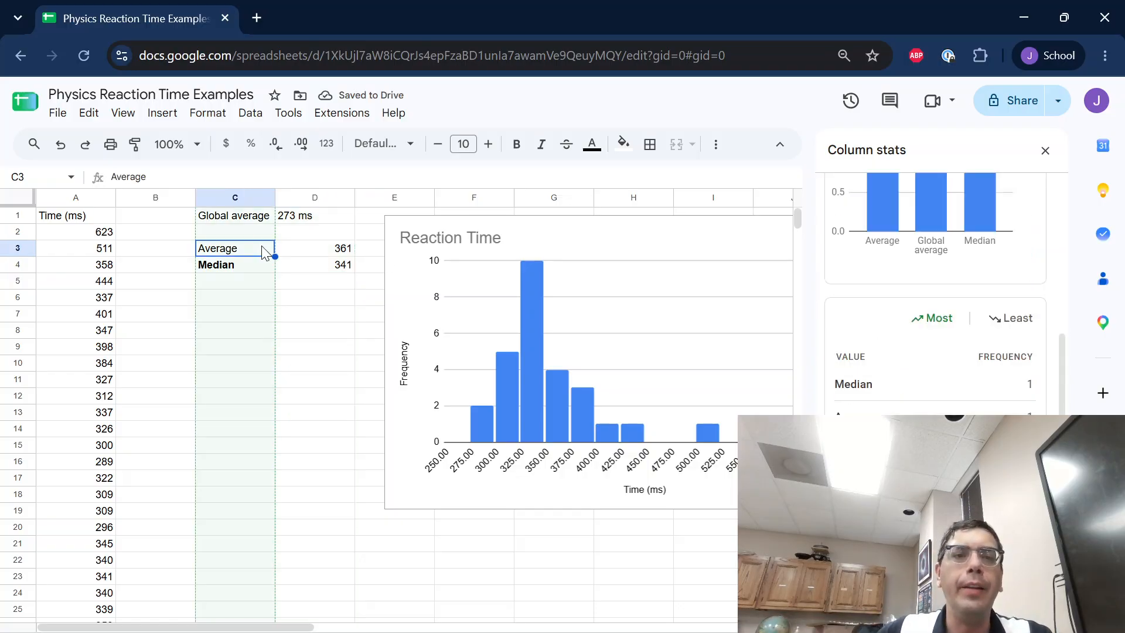
click(261, 171)
text(()
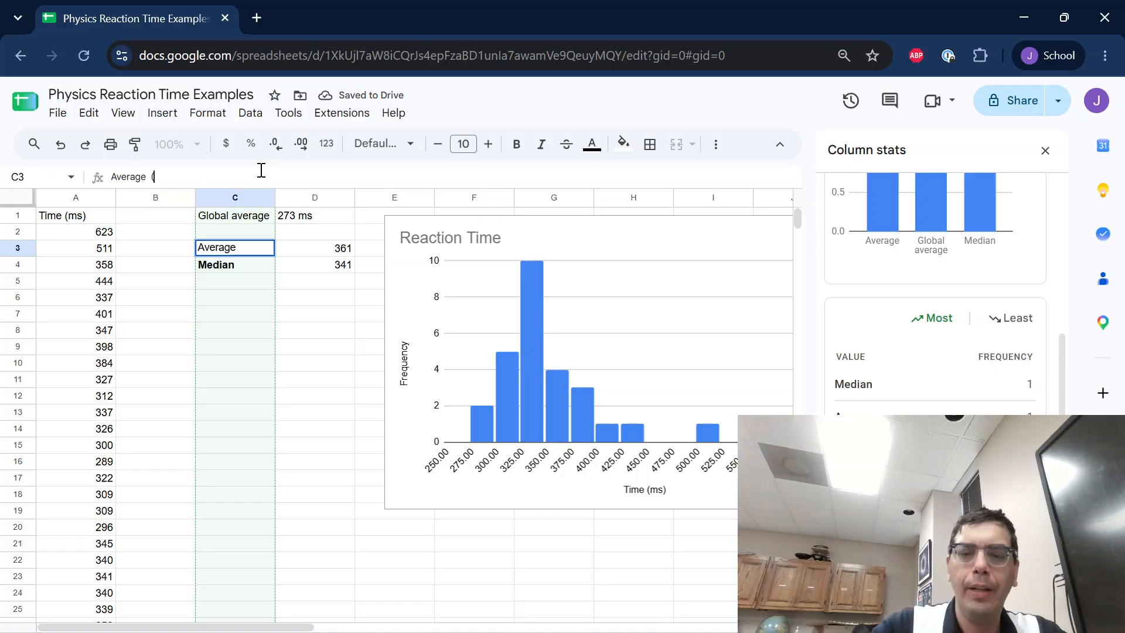
text(ms))
key(Return)
click(261, 170)
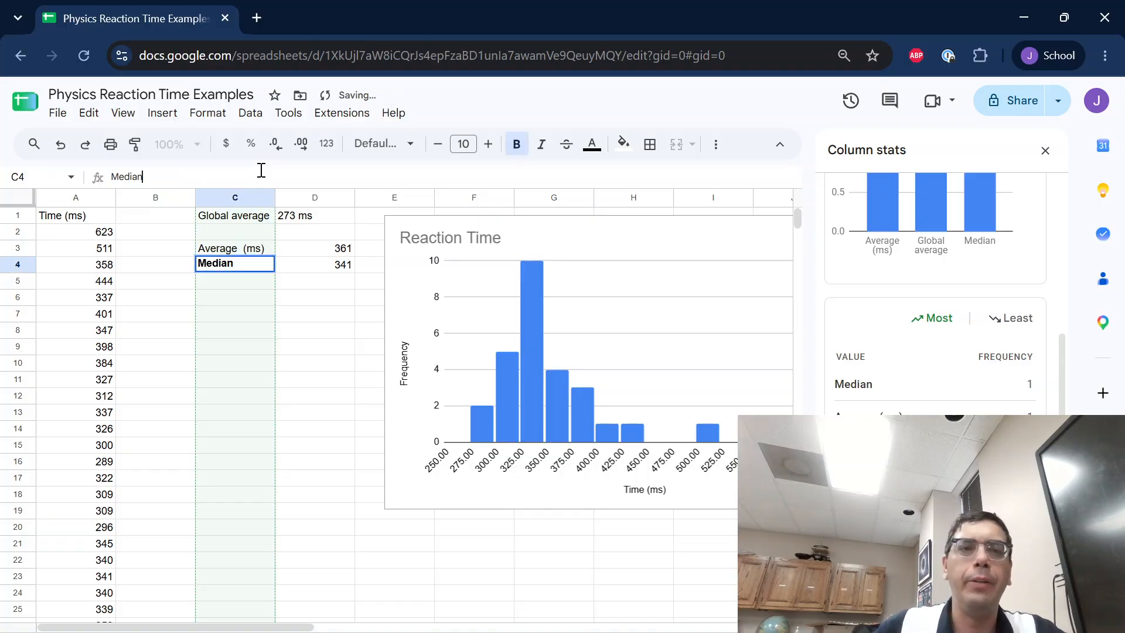
text((ms))
key(Return)
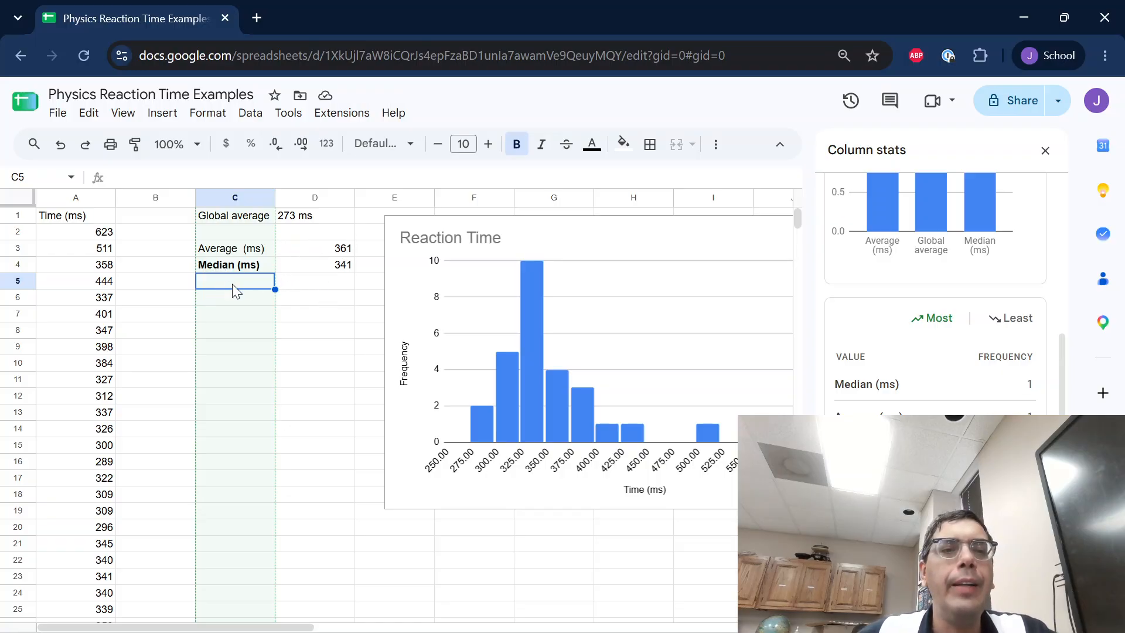
Add the label sddev in C5 for the standard deviation
click(254, 287)
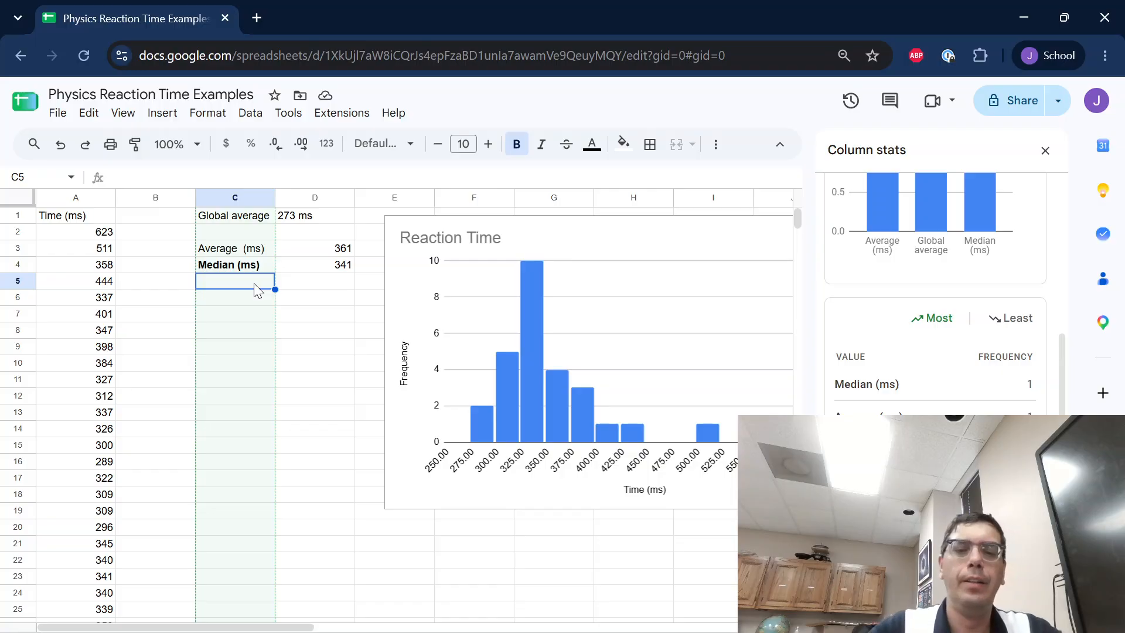
text(sddev)
key(Tab)
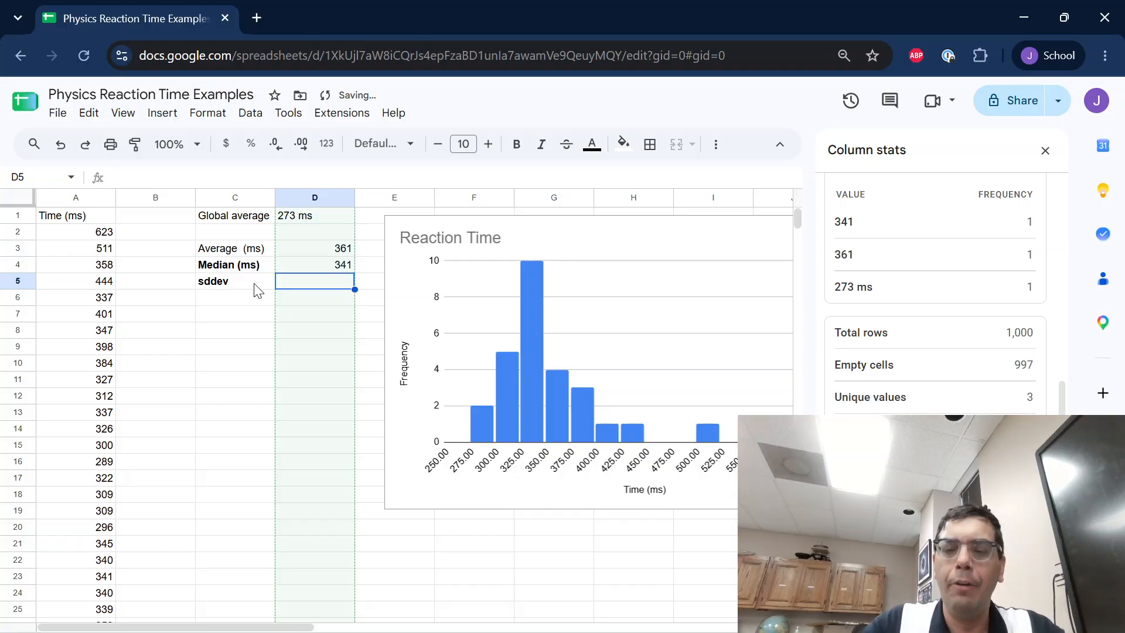
Calculate the sample standard deviation of the reaction times in D5 with =STDEV.S(A2:A29)
text(=)
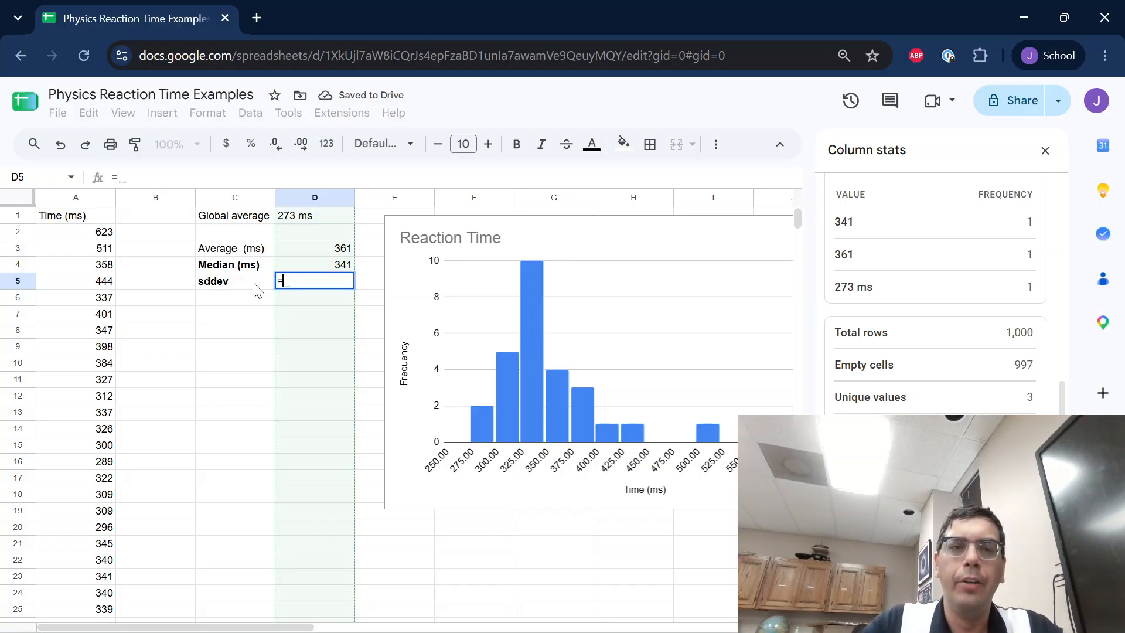
text(std)
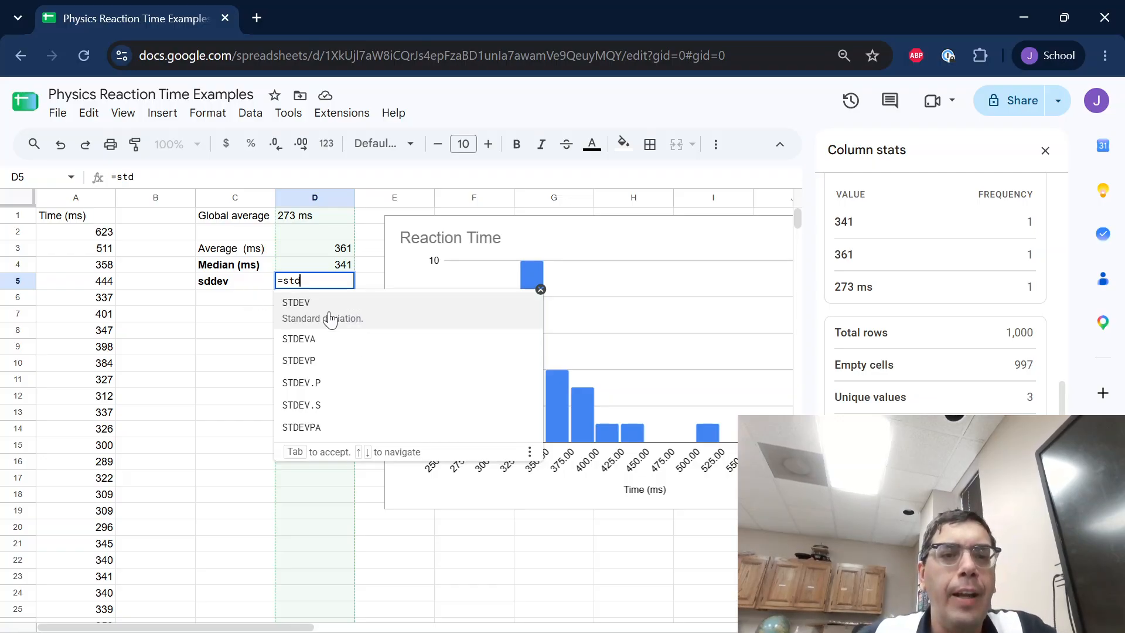
click(321, 403)
click(103, 234)
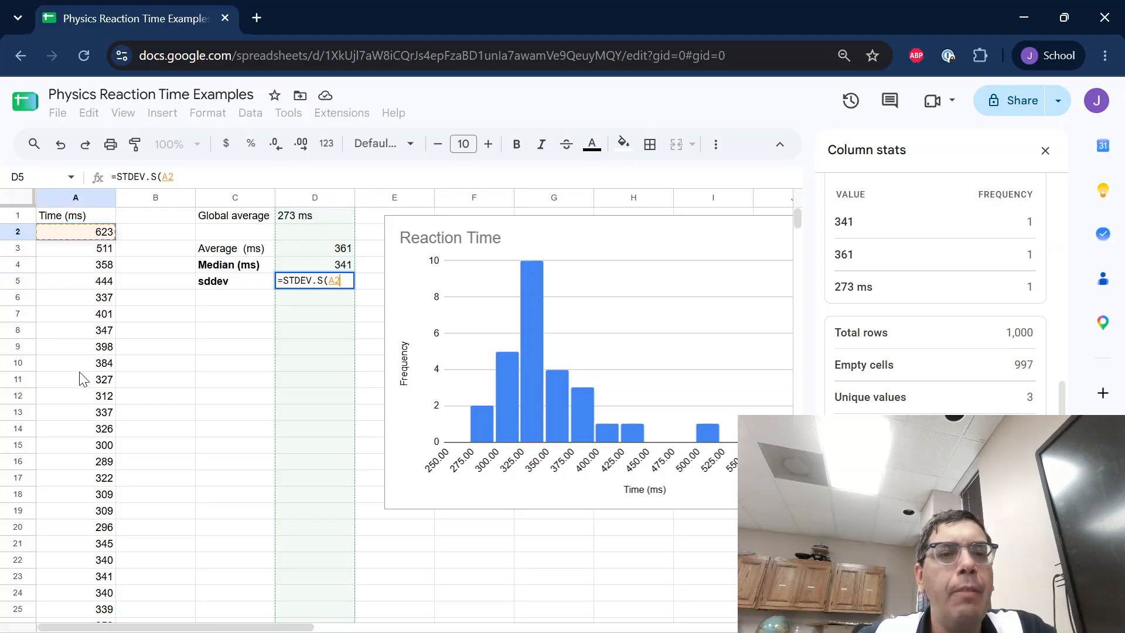
scroll(79, 387, down, 9)
scroll(79, 397, up, 4)
shift+click(97, 410)
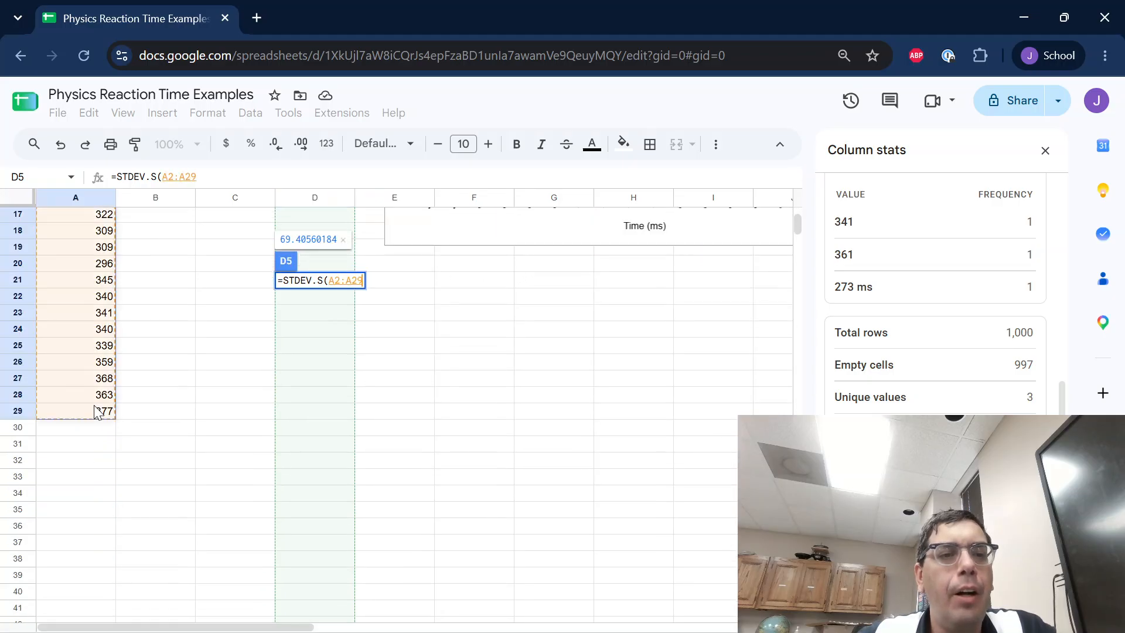
scroll(99, 398, up, 5)
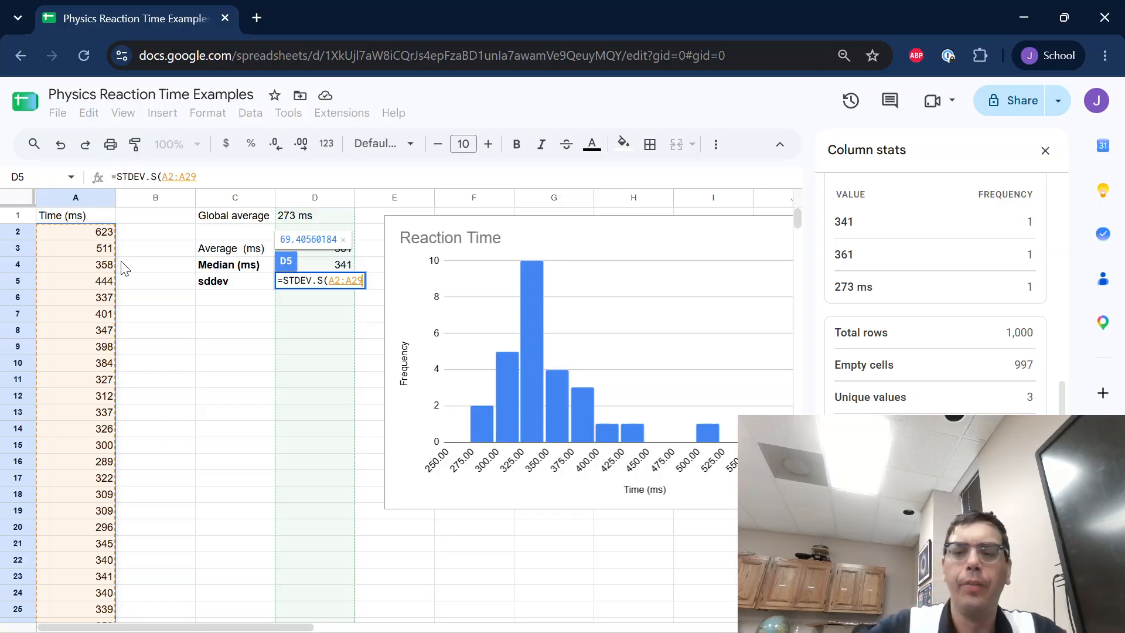
text())
key(Return)
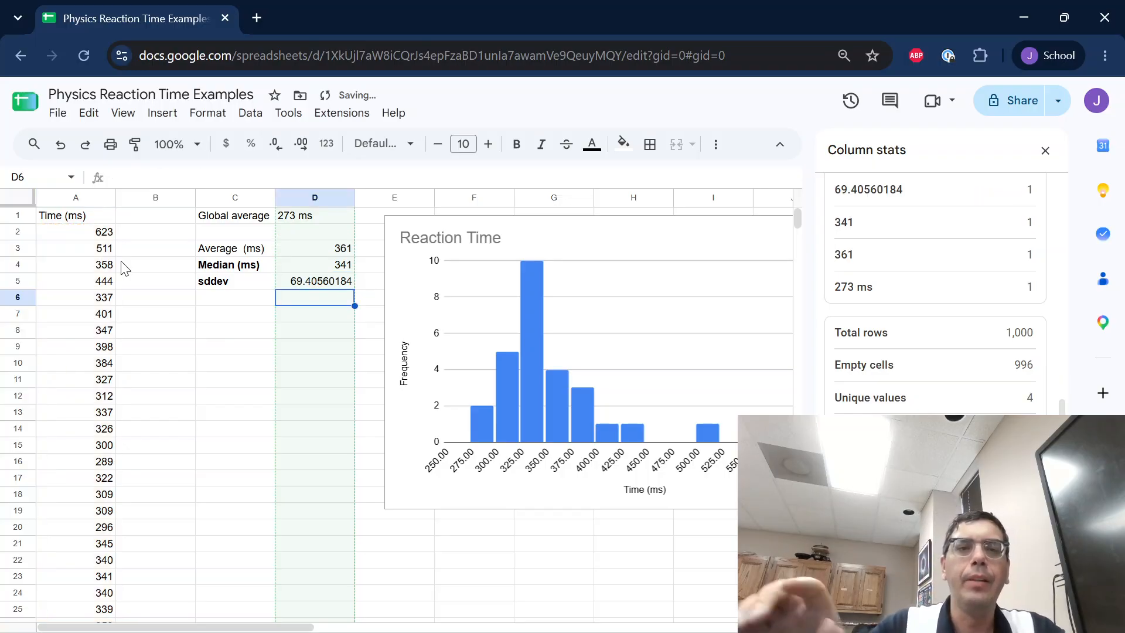
click(337, 286)
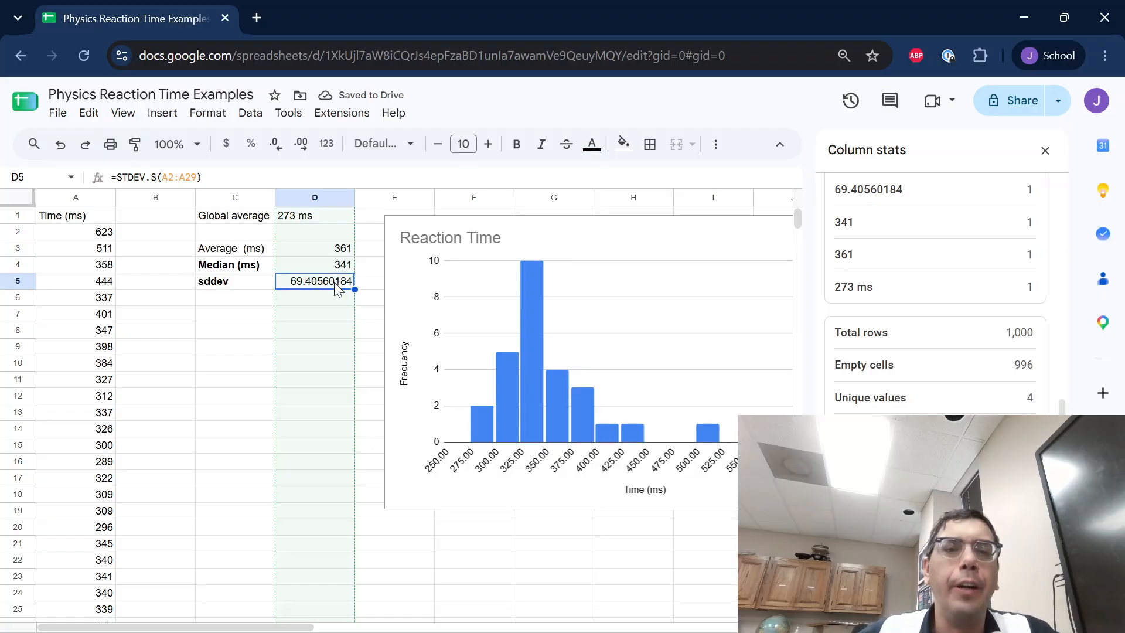
Replace the word Average with Mean in the C3 label, keeping the (ms) unit
click(255, 319)
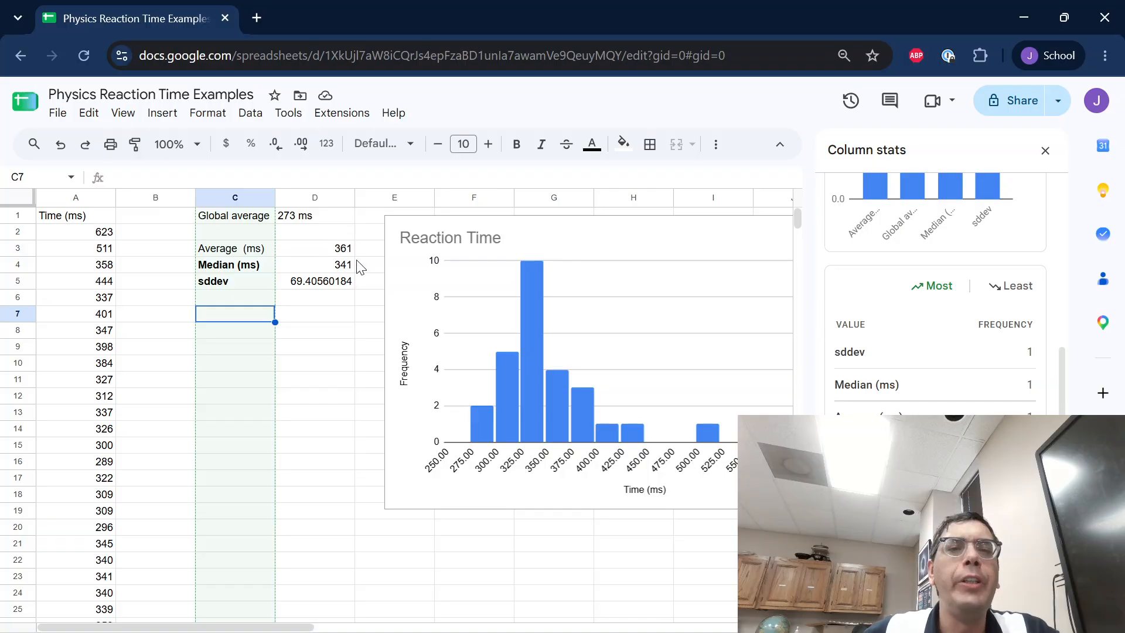
click(326, 253)
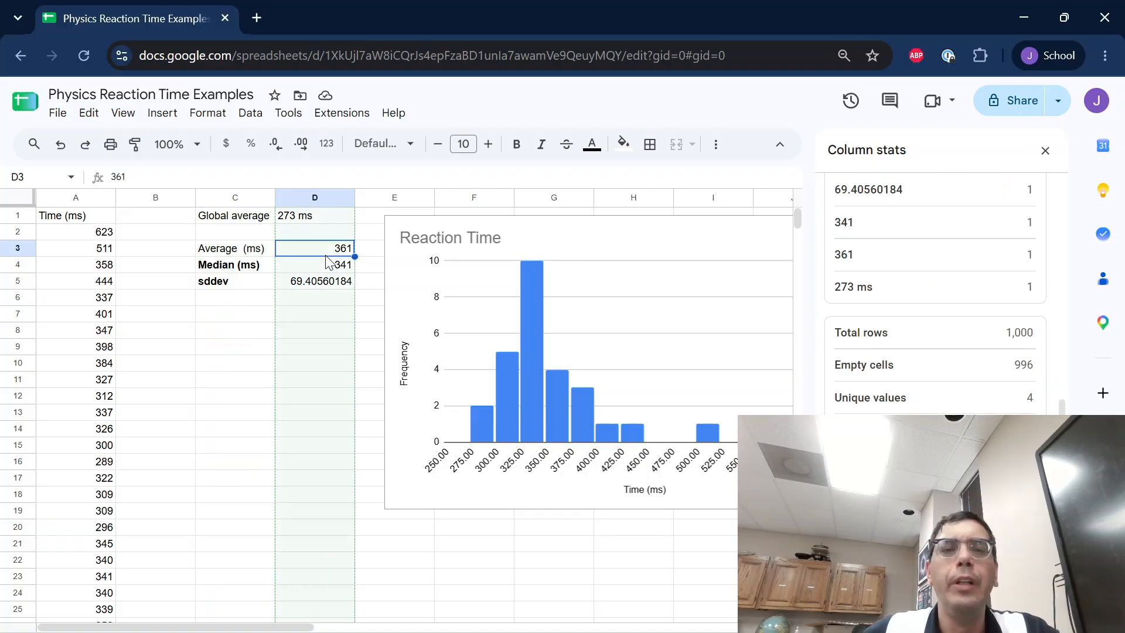
click(231, 251)
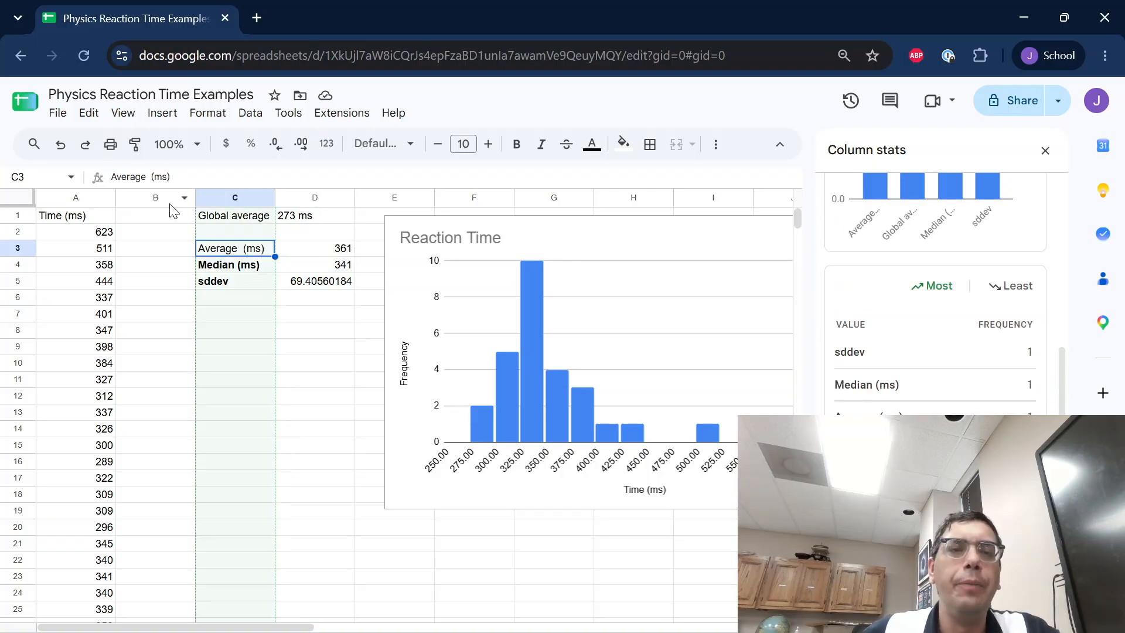
double_click(143, 177)
text(Mean)
key(Return)
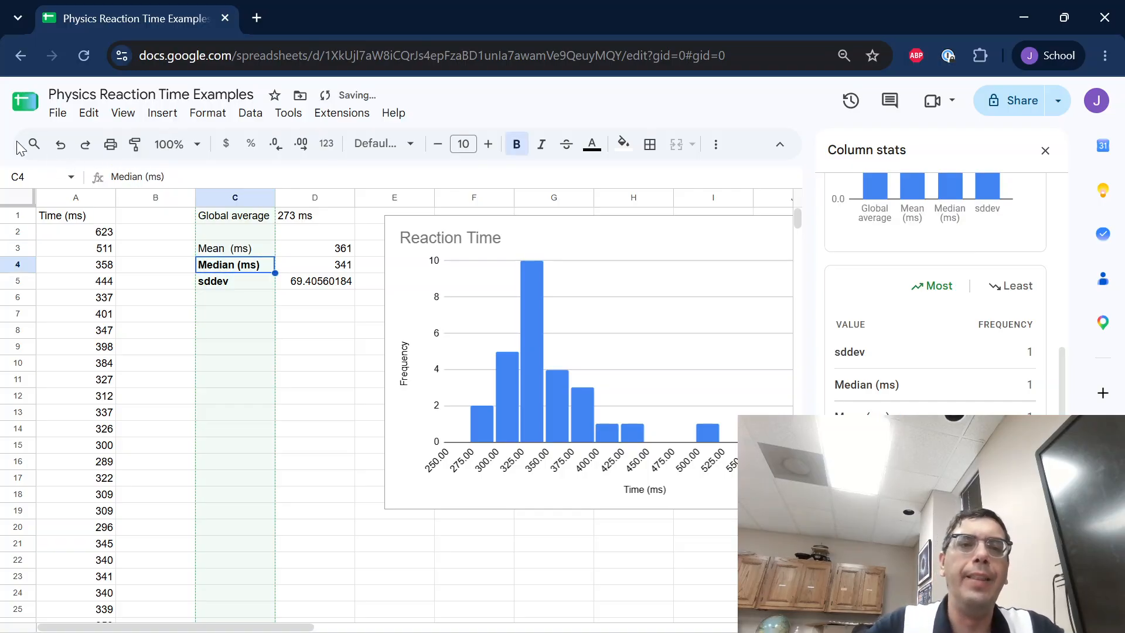
Compare the mean, median and standard deviation in C3:D5 with the global average in D1
click(322, 265)
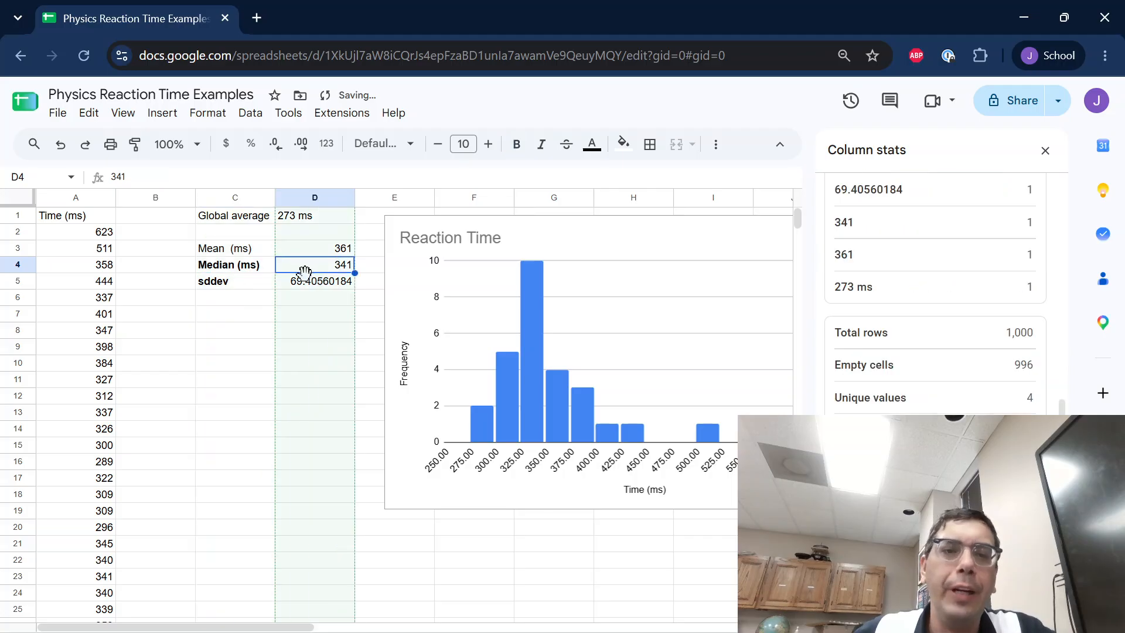
click(267, 271)
click(312, 294)
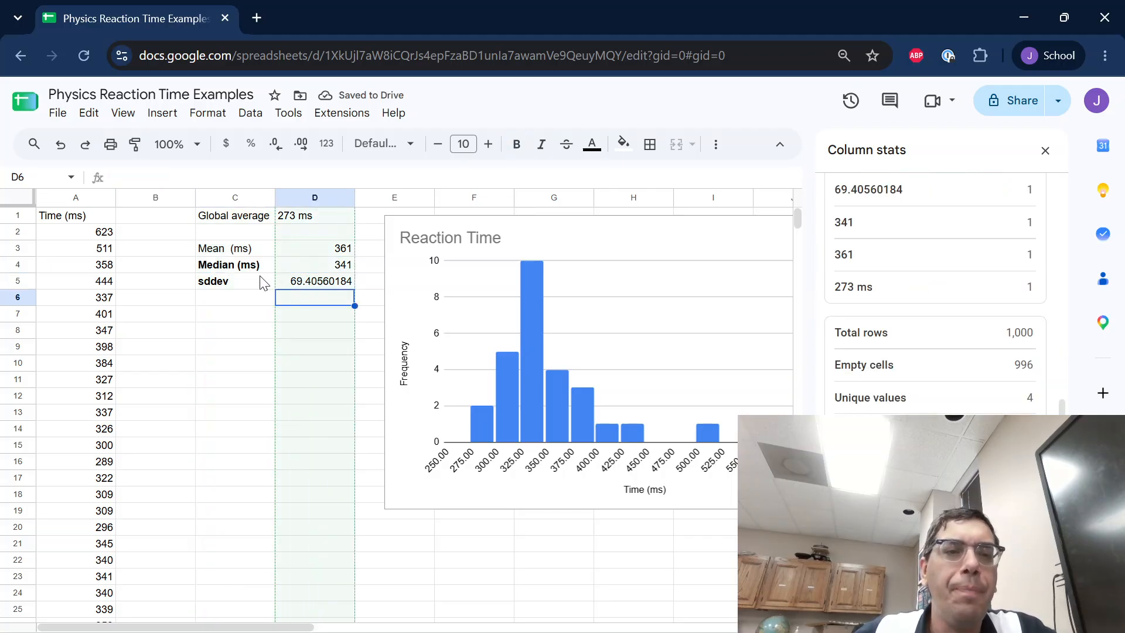
click(261, 283)
drag(335, 261, 240, 246)
click(321, 216)
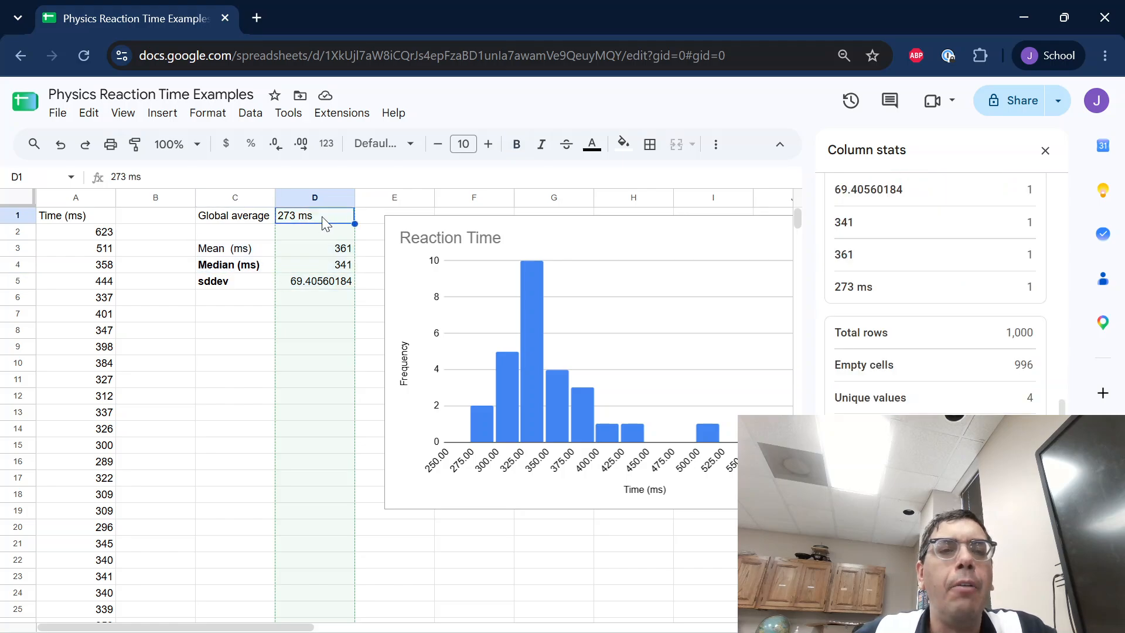
click(321, 267)
drag(314, 251, 276, 261)
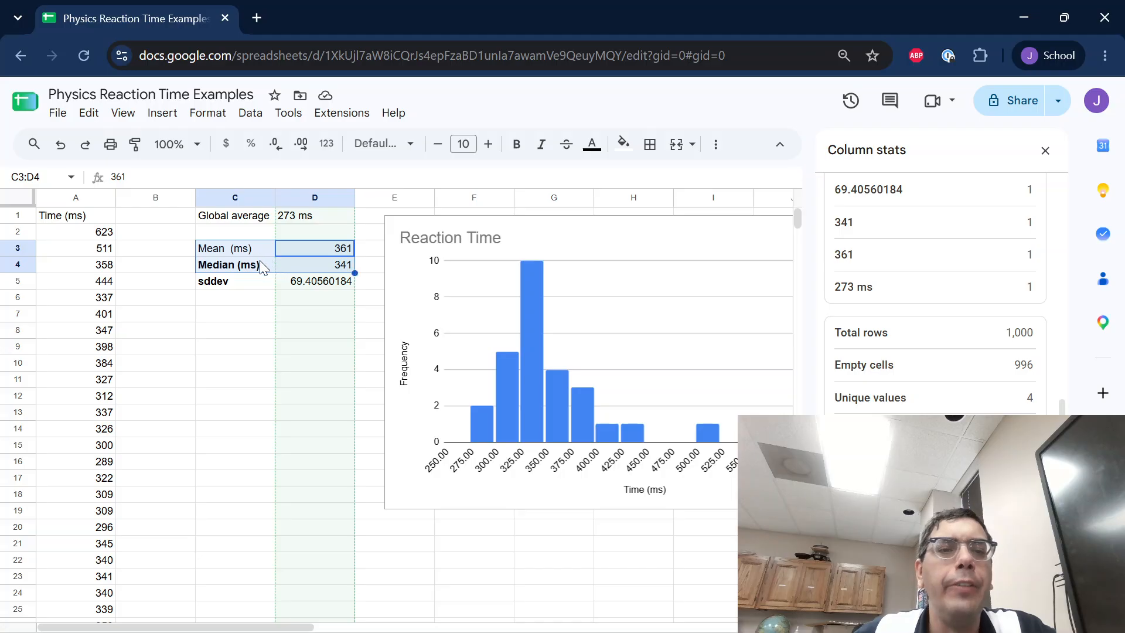
click(261, 268)
Enter the heading Standard Error of the Mean in C8
click(246, 331)
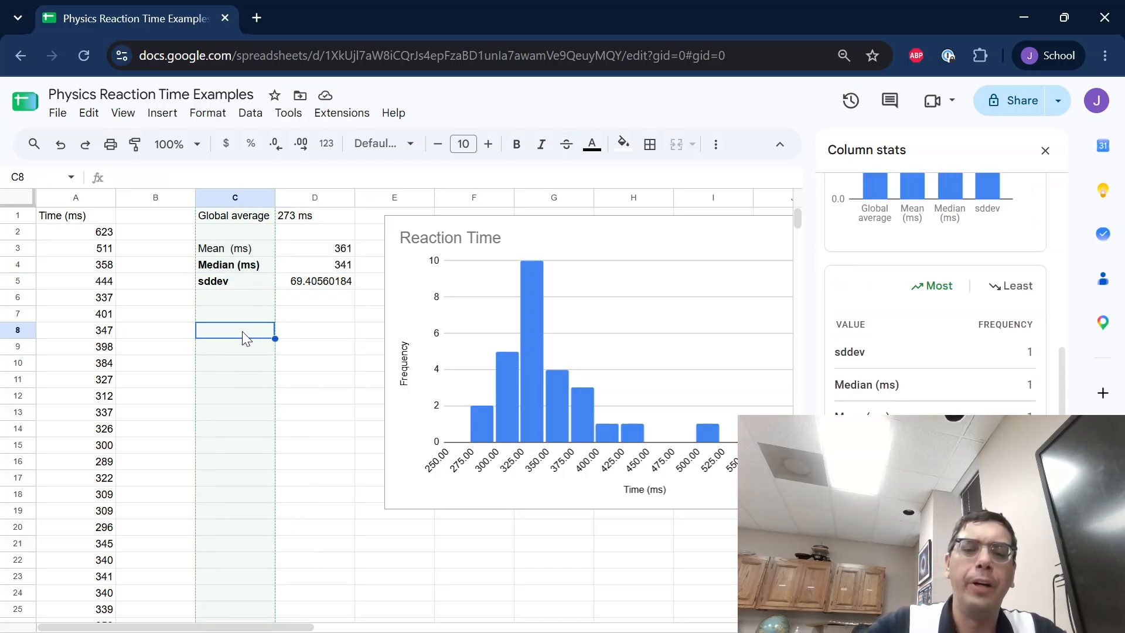
text(Standar)
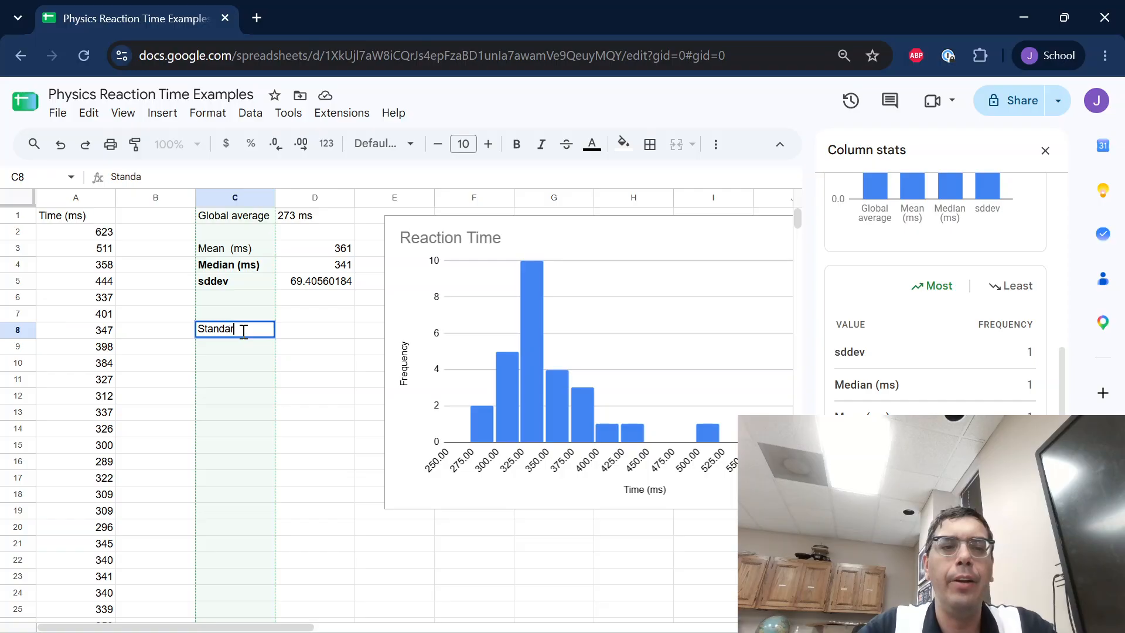
text(d Error of the )
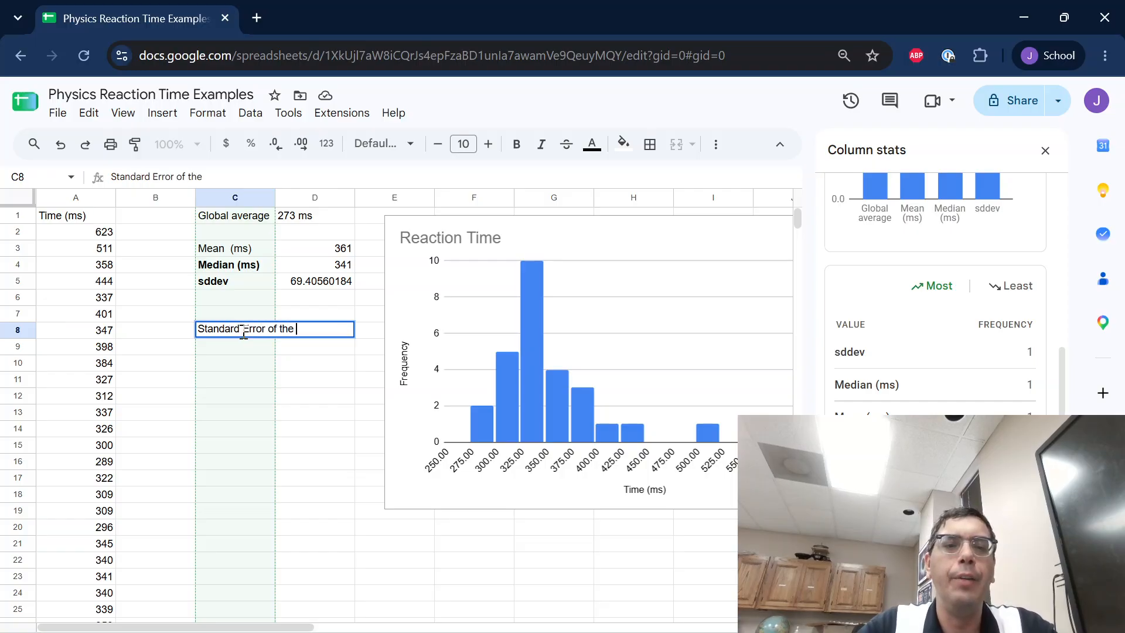
text(Mean)
key(Return)
text(SEM)
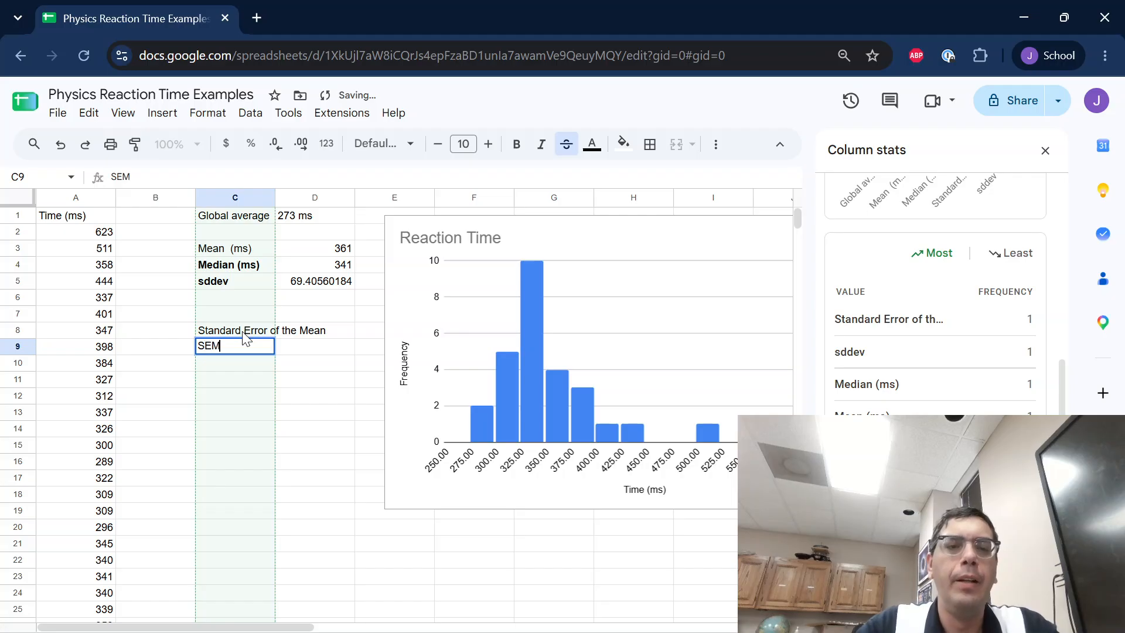
key(Tab)
key(Left)
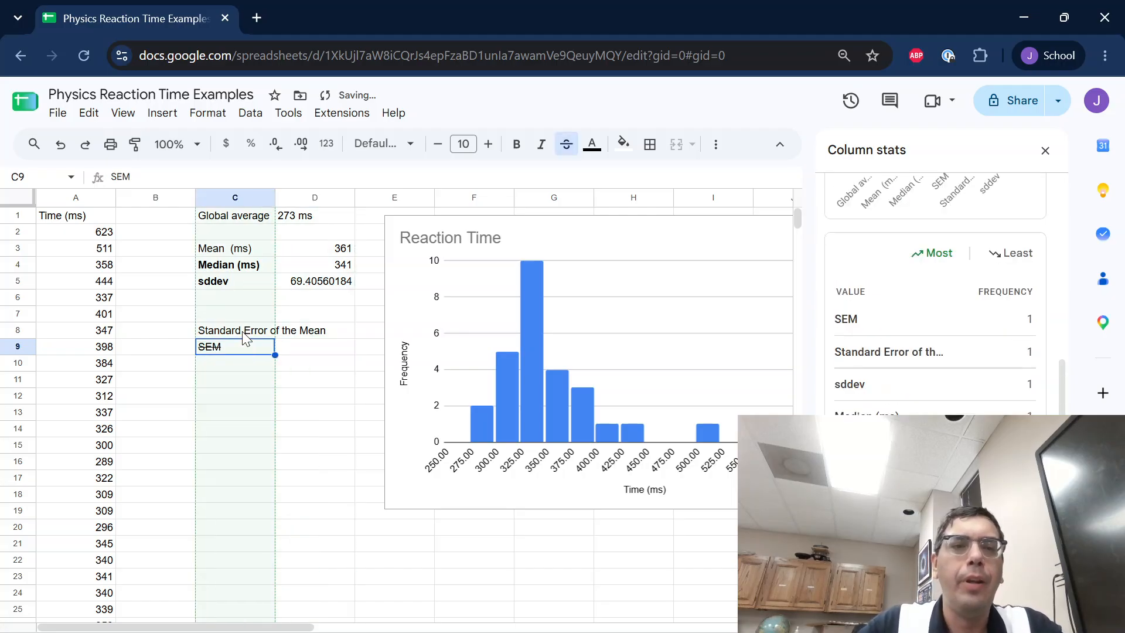
key(Delete)
Add the label SEM in C10
key(Down)
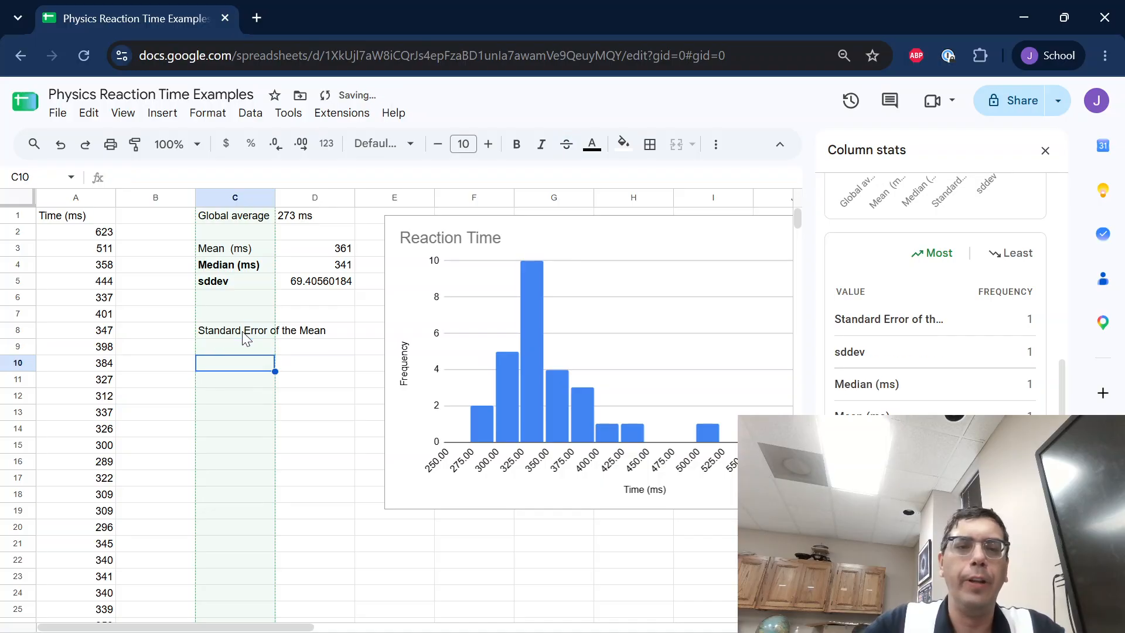
text(SEM)
key(Tab)
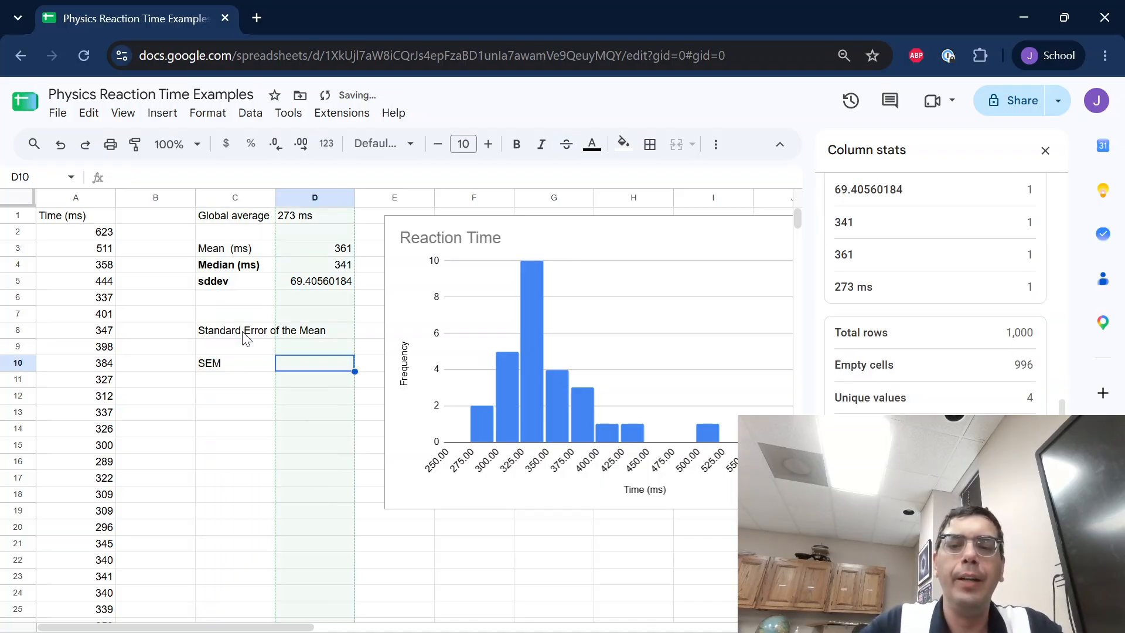
Calculate the standard error of the mean in D10 with =D5/sqrt(28-1)
text(=)
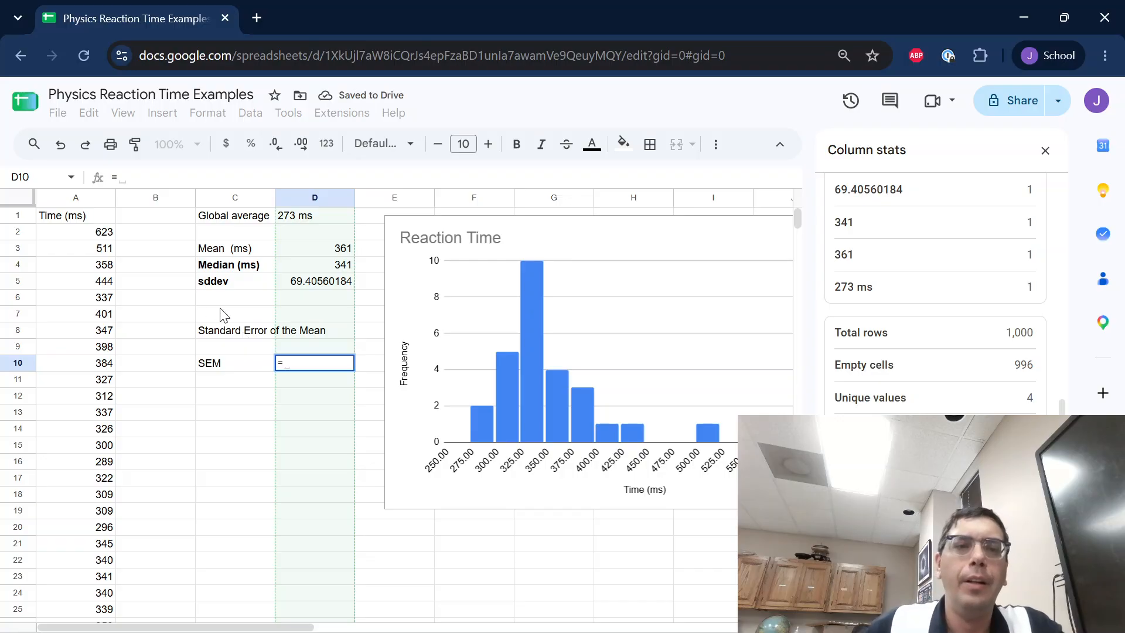
click(295, 289)
text(/sqrt()
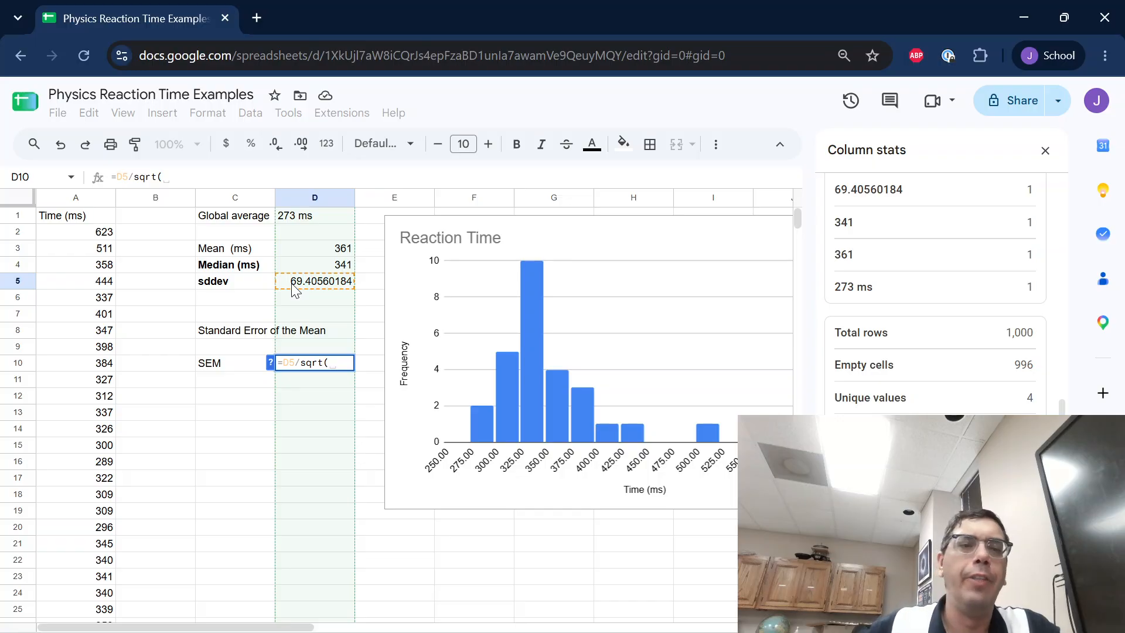
scroll(73, 486, down, 5)
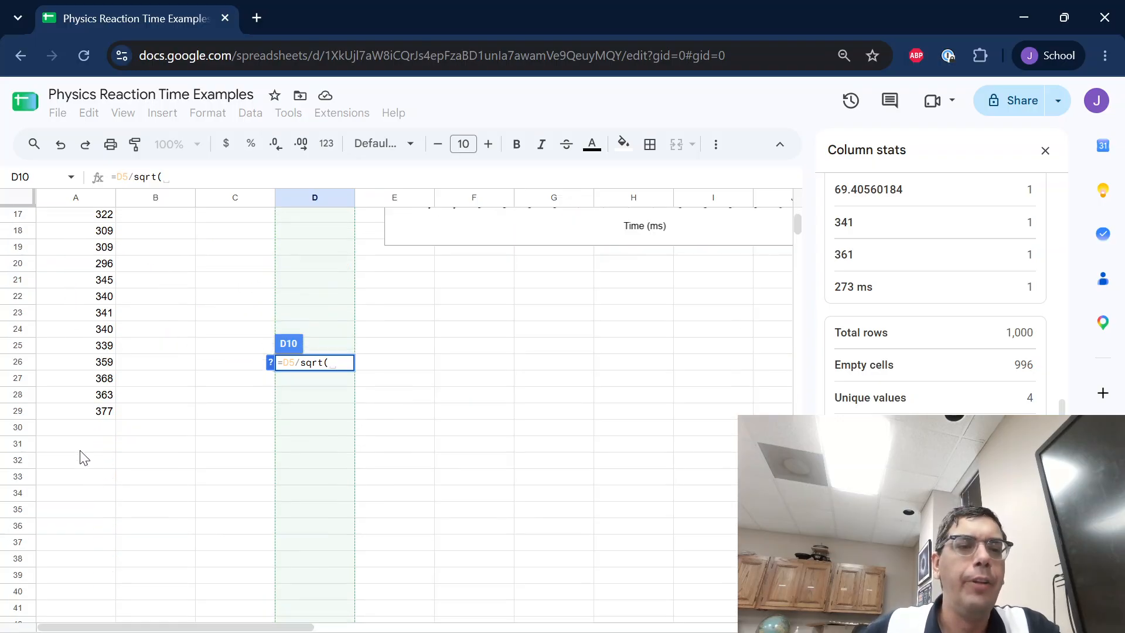
scroll(80, 451, up, 5)
text(28)
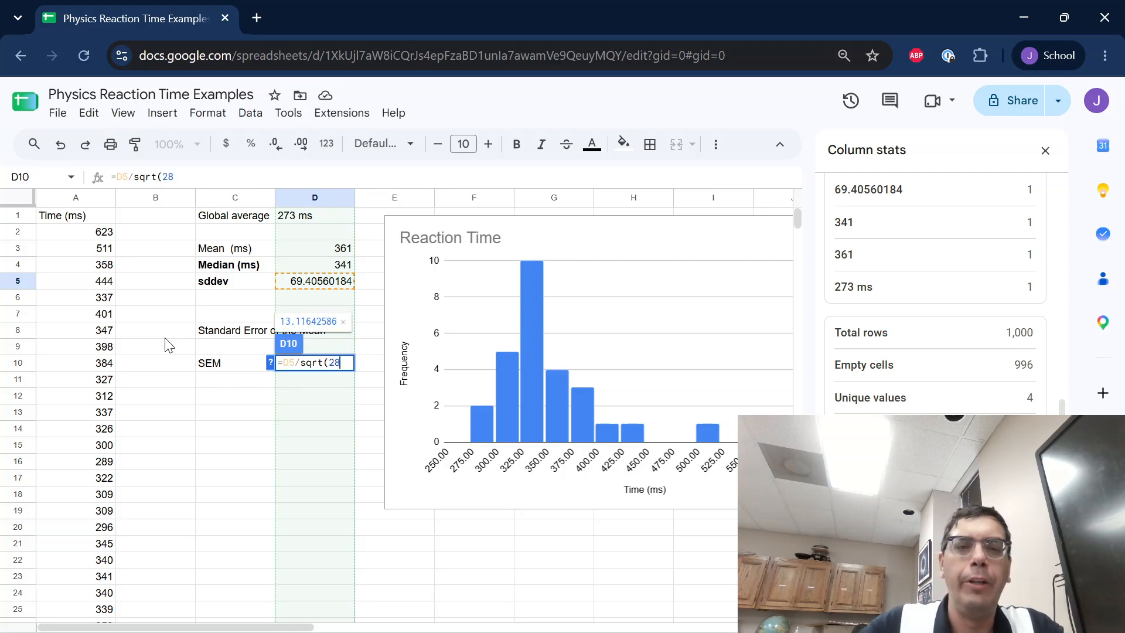
text(-1))
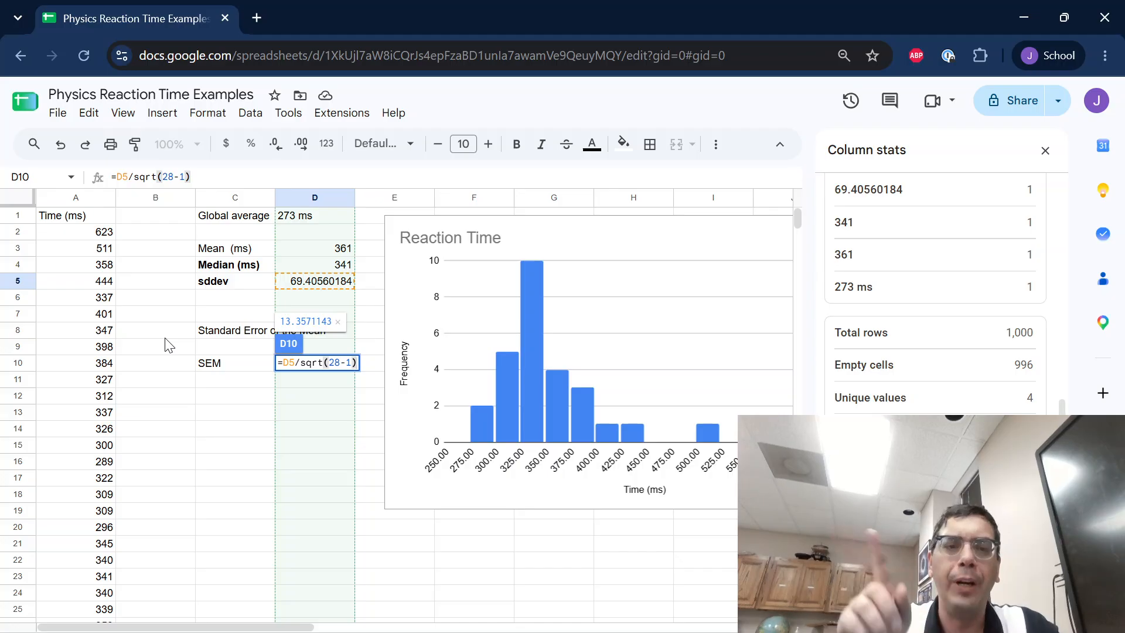
key(Return)
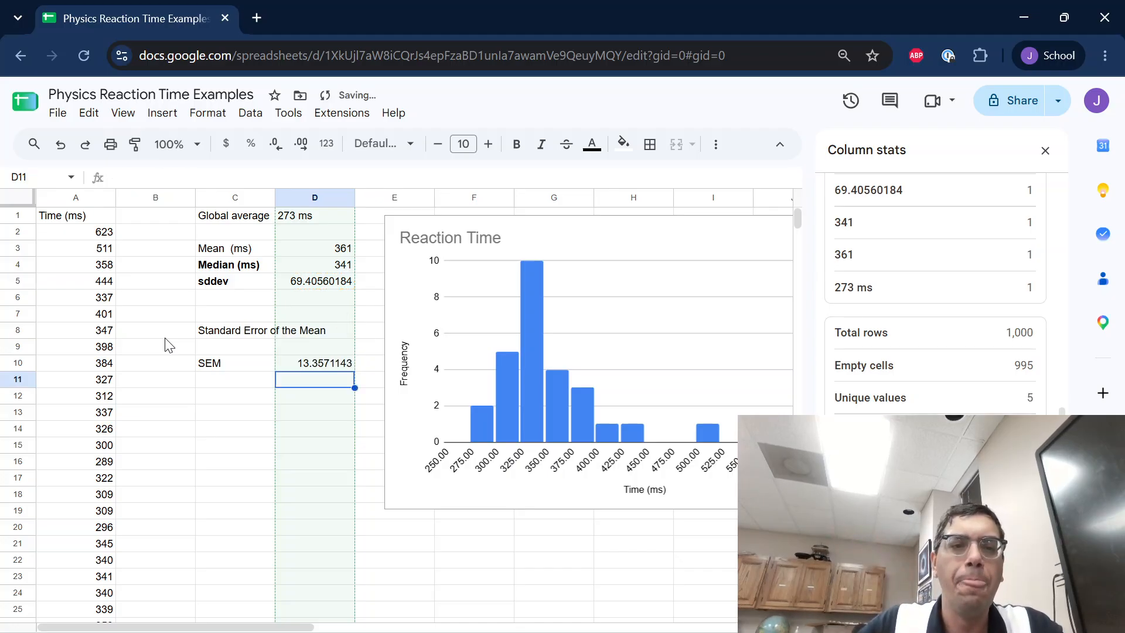
Format the standard error in D10 to show no decimal places
key(Up)
key(Down)
key(Up)
key(Down)
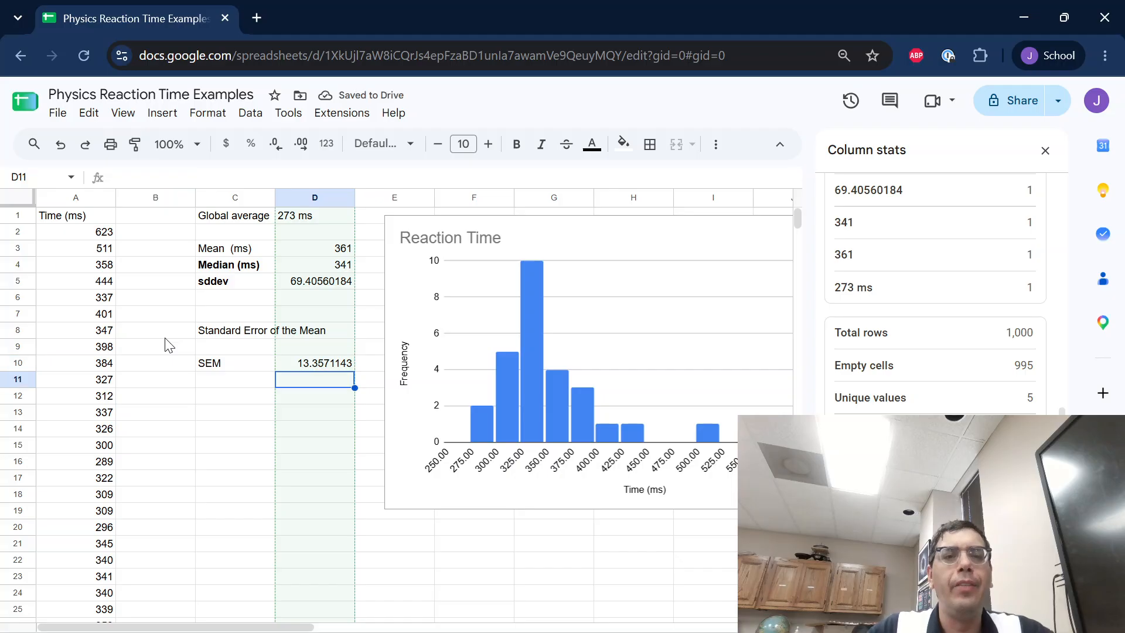
key(Up)
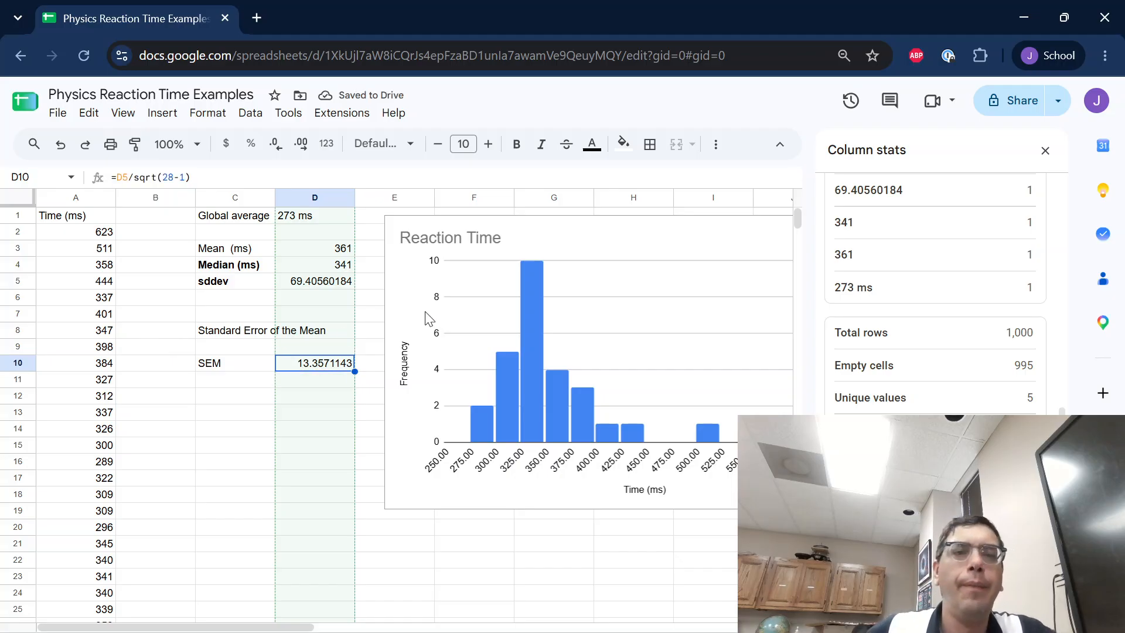
click(274, 144)
click(275, 144)
click(275, 144)
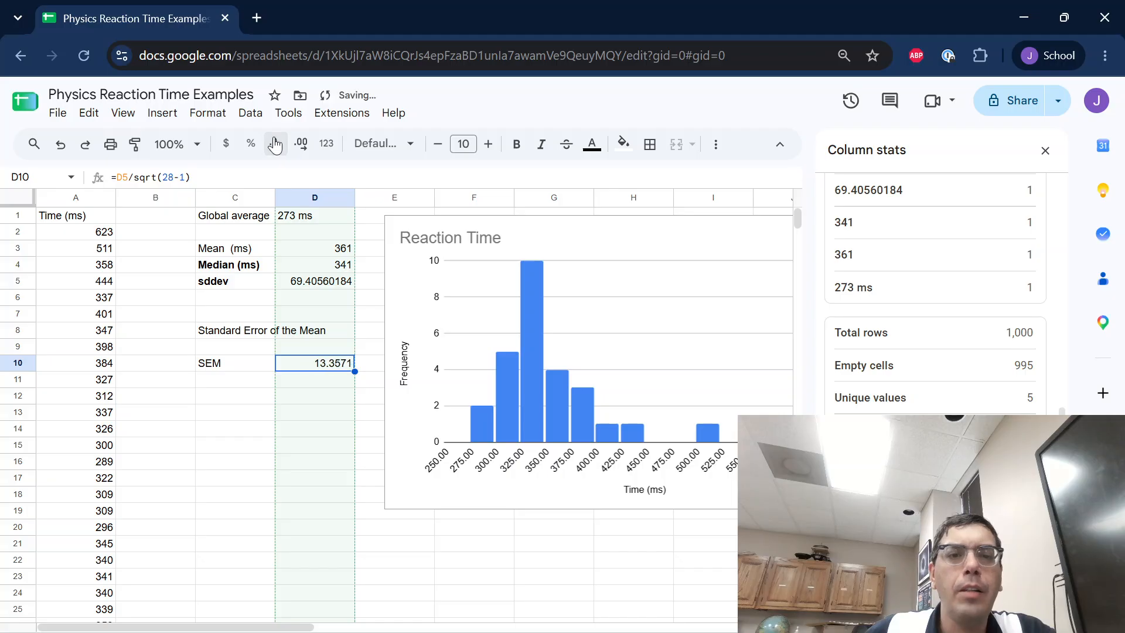
click(275, 144)
click(275, 144)
click(274, 144)
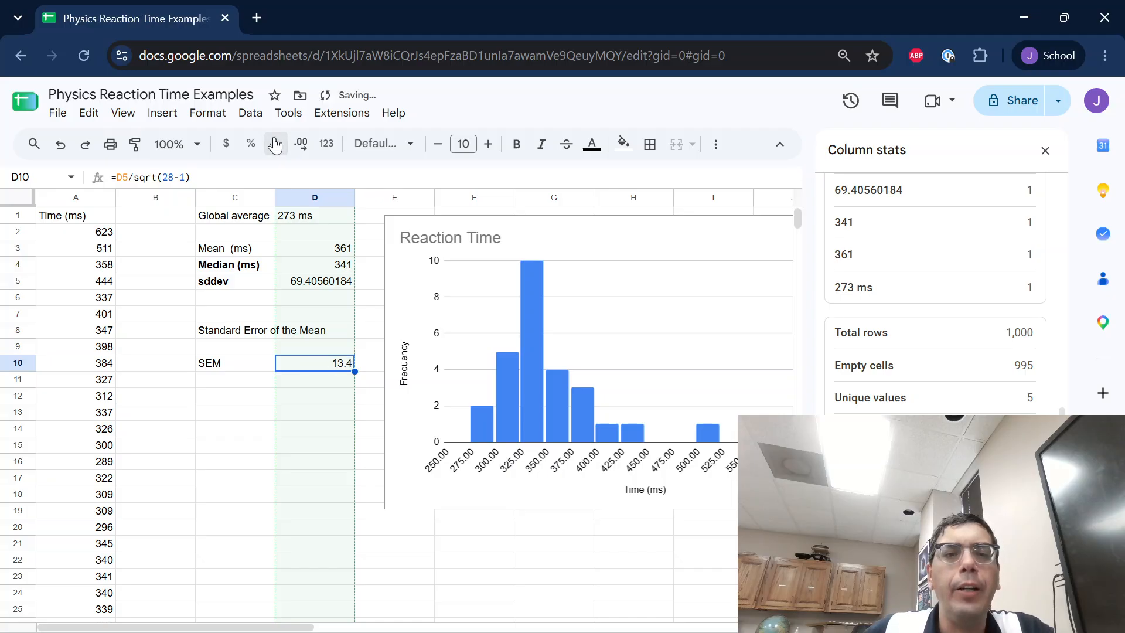
click(275, 144)
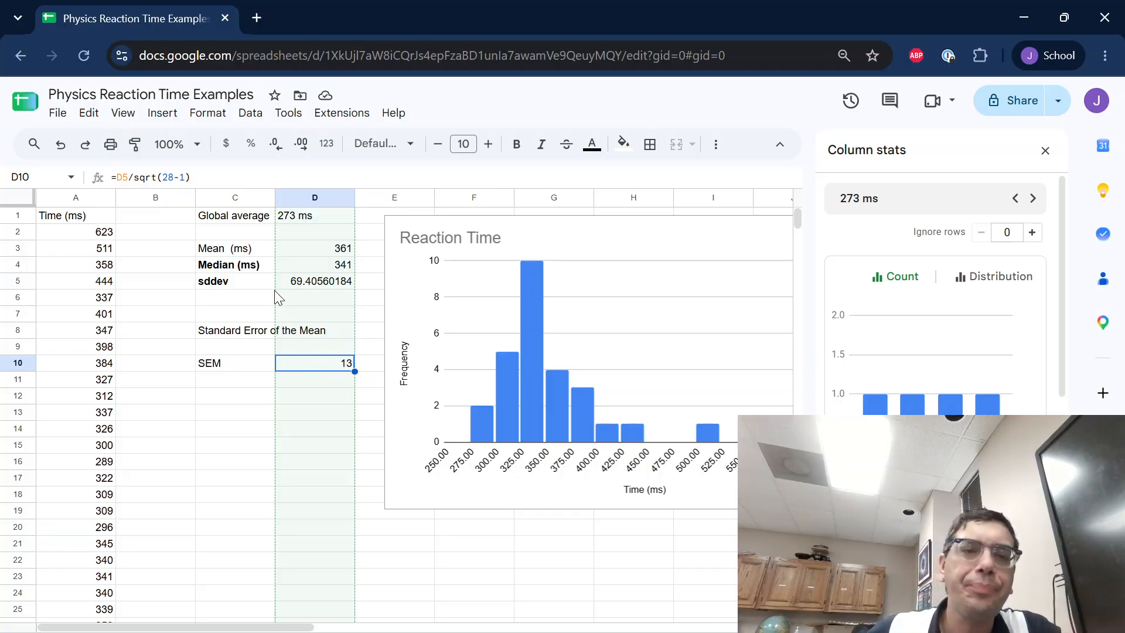
click(249, 396)
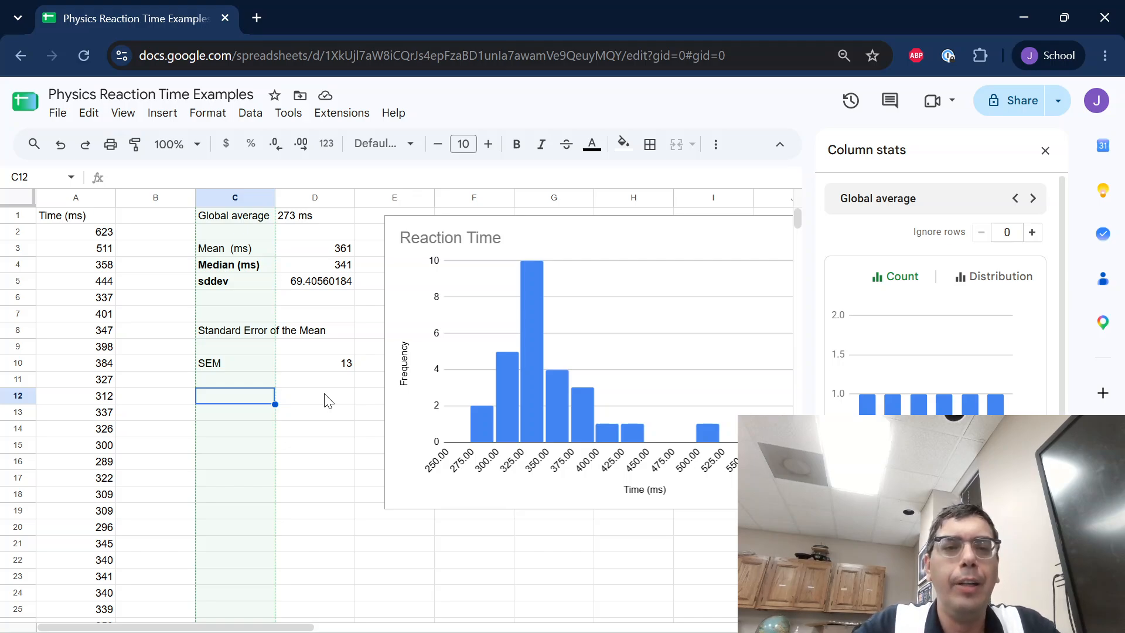
text(Median)
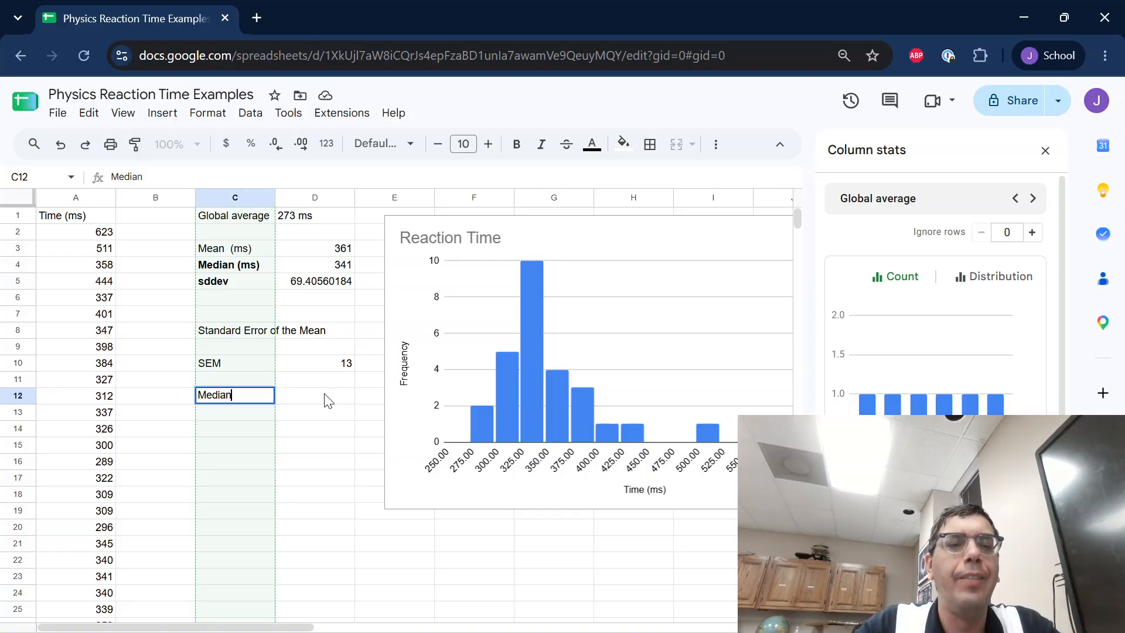
key(BackSpace)
key(BackSpace)
key(BackSpace)
key(BackSpace)
key(BackSpace)
key(BackSpace)
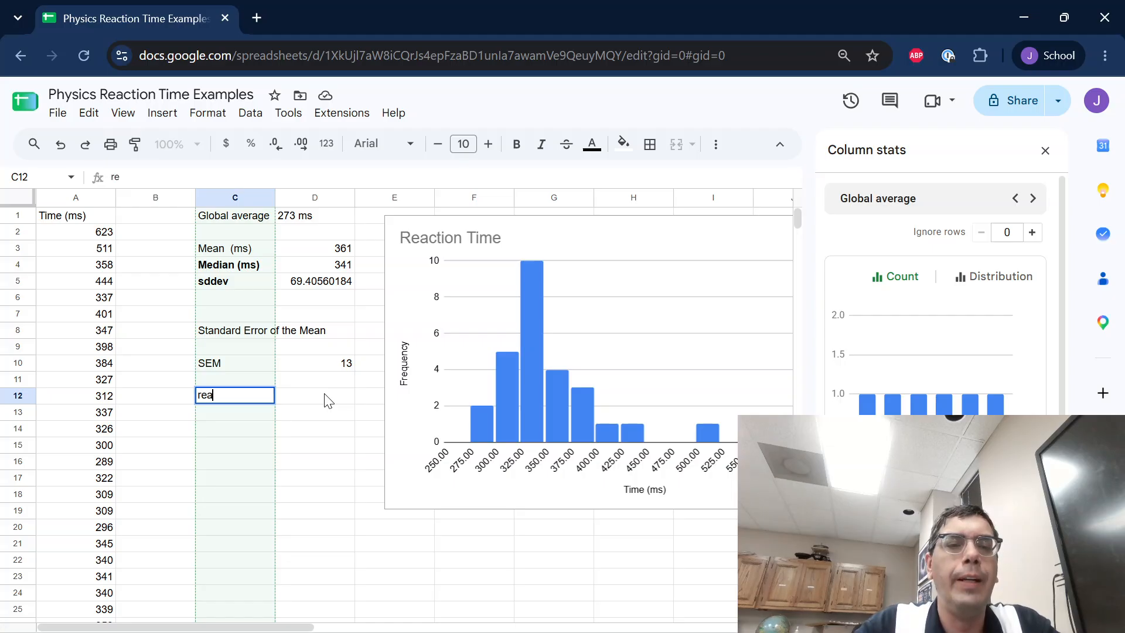
Label C12 as "reaction time =" and enter 341 ms beside it in D12
text(reaction time =)
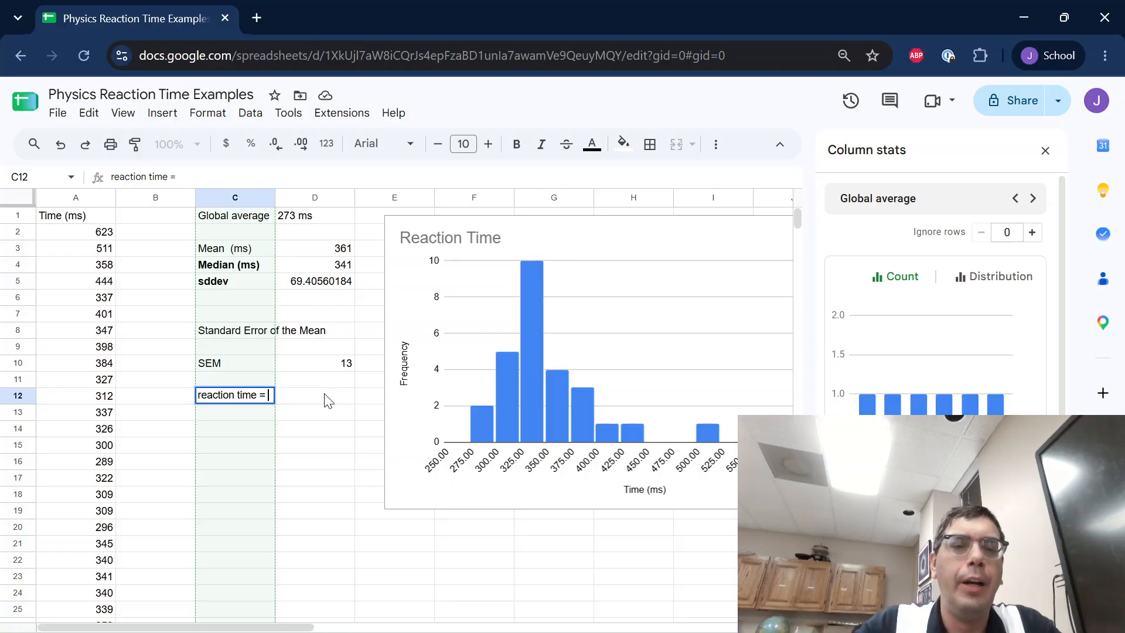
click(328, 401)
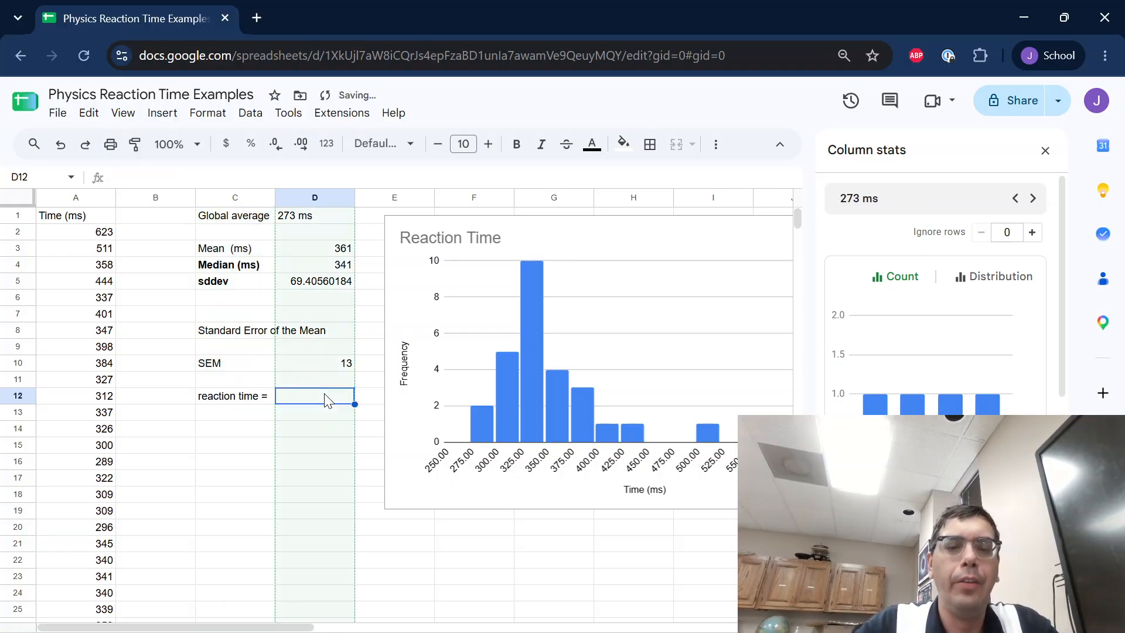
text(341)
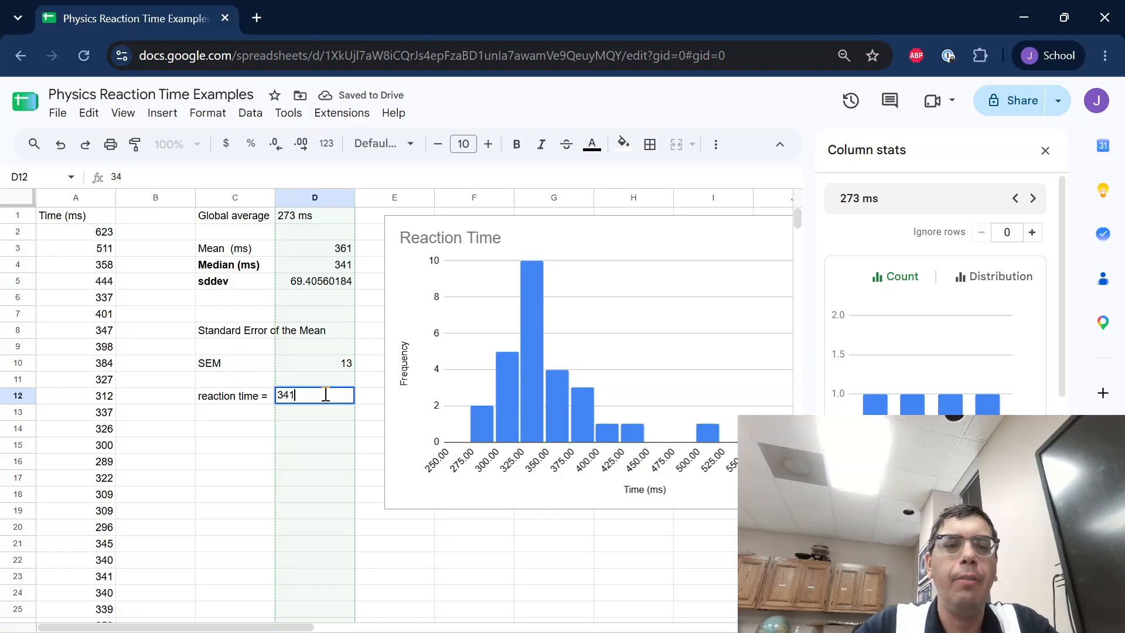
text( ms)
key(Tab)
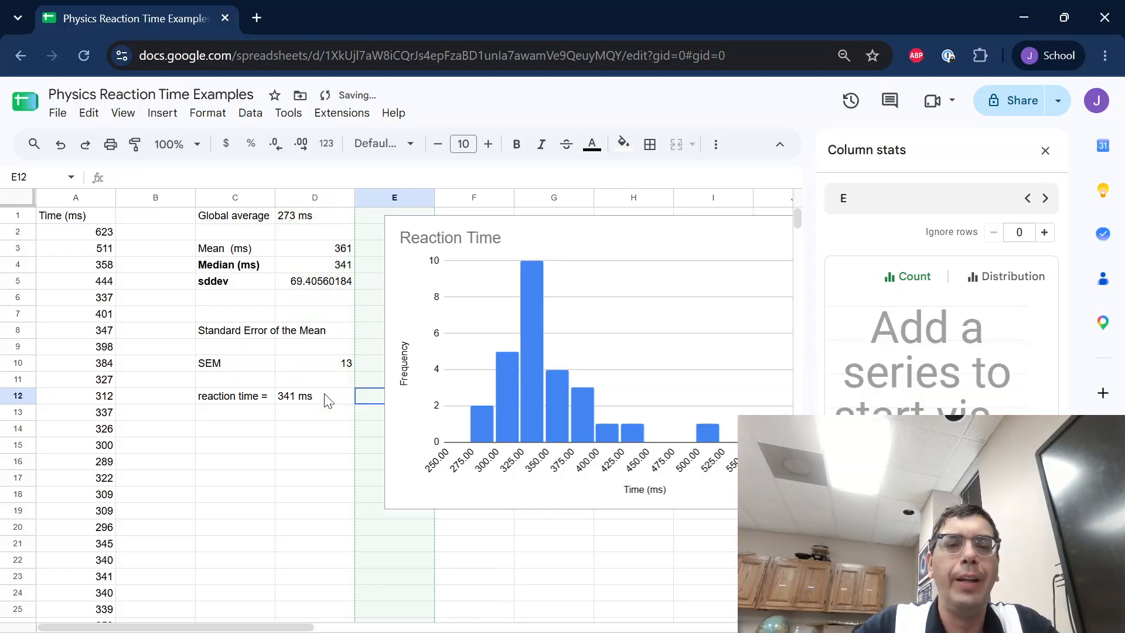
Change the reaction time in D12 to read 341 +/- 13 ms
key(Up)
key(Down)
click(328, 400)
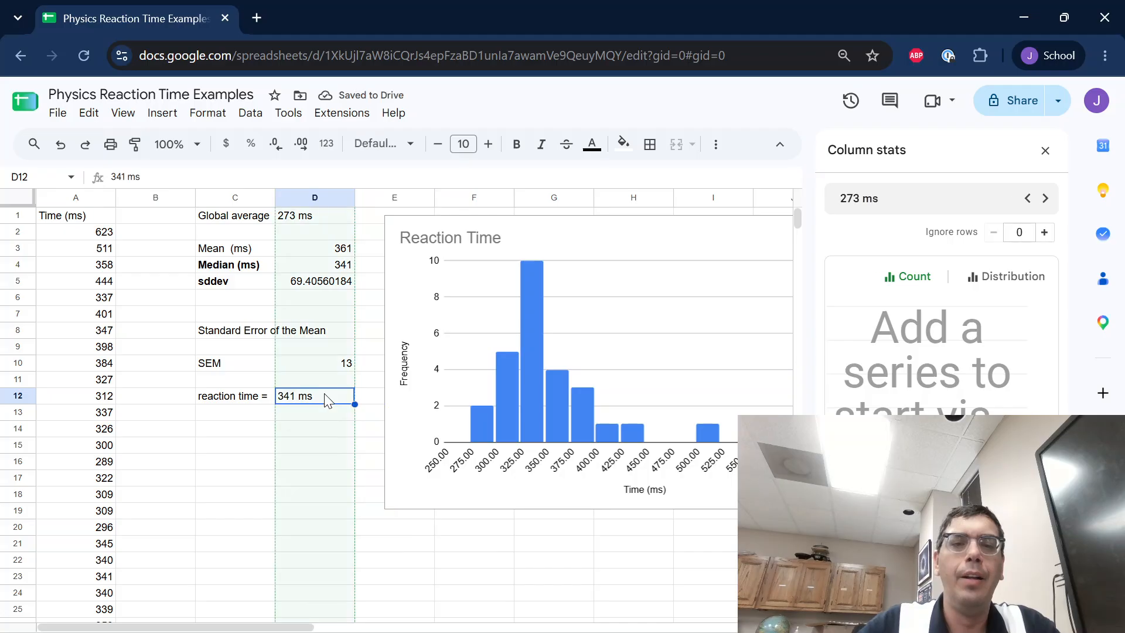
click(291, 174)
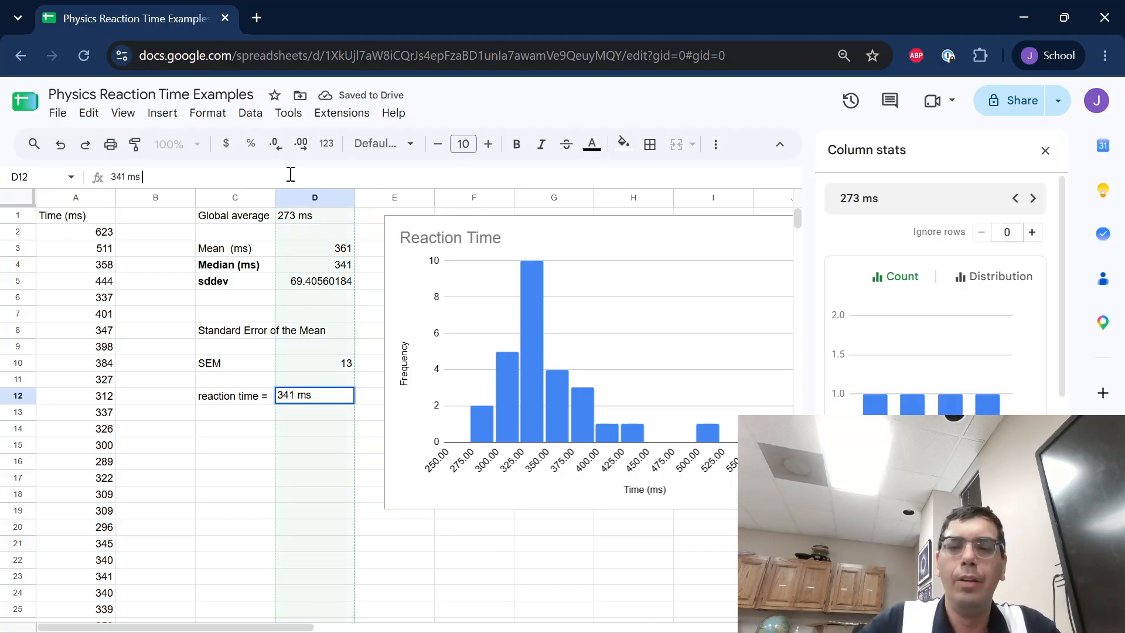
text(+/- 13)
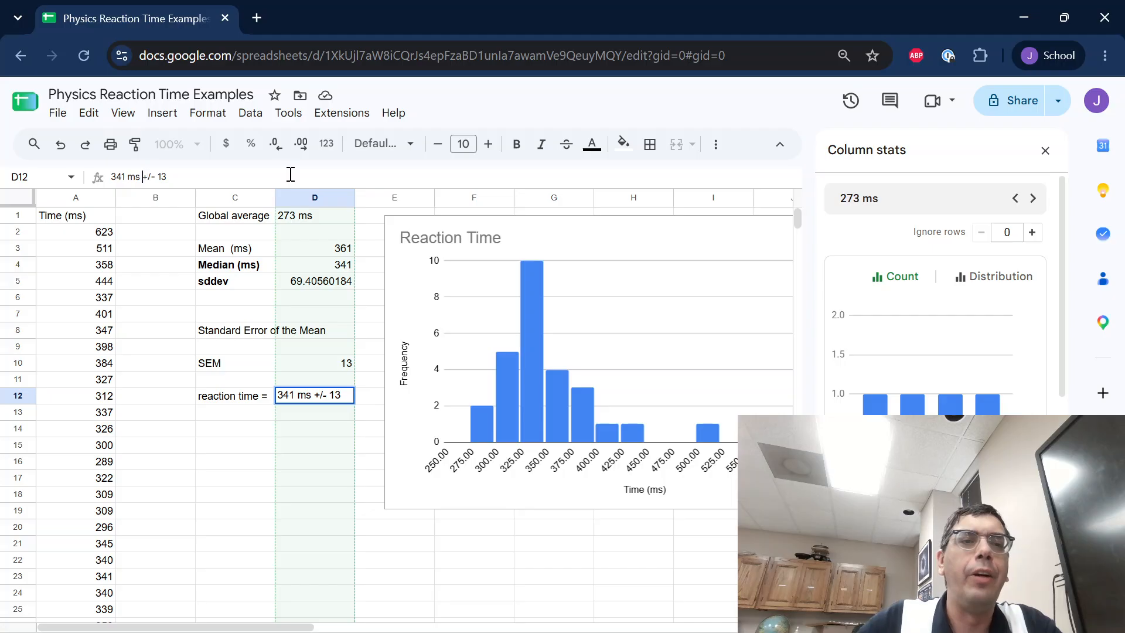
key(BackSpace)
key(BackSpace)
key(BackSpace)
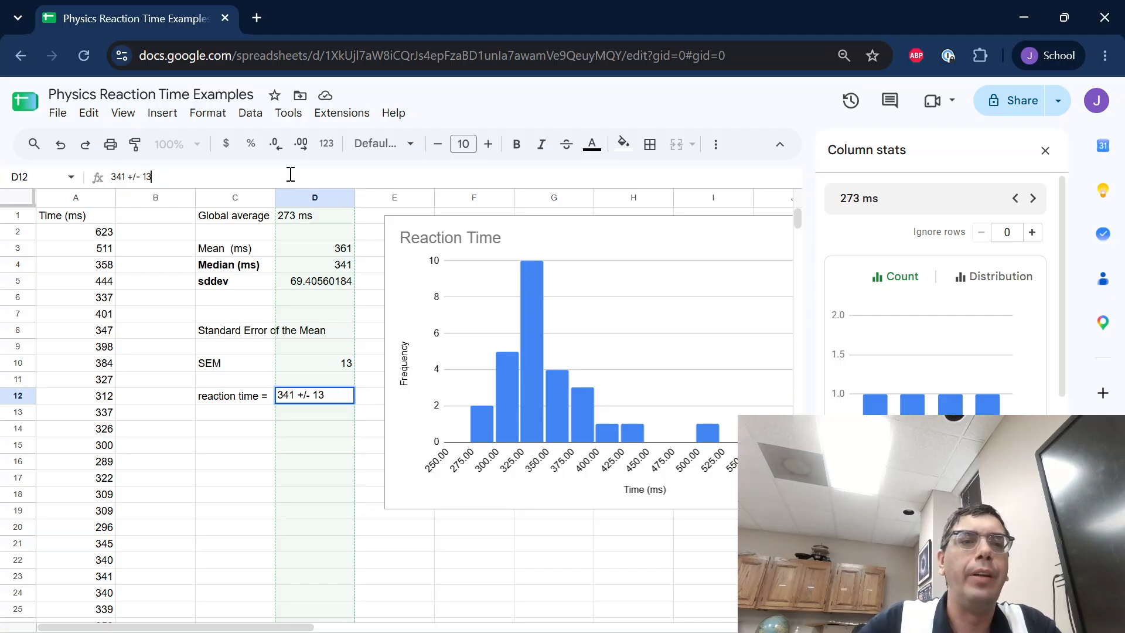
key(Return)
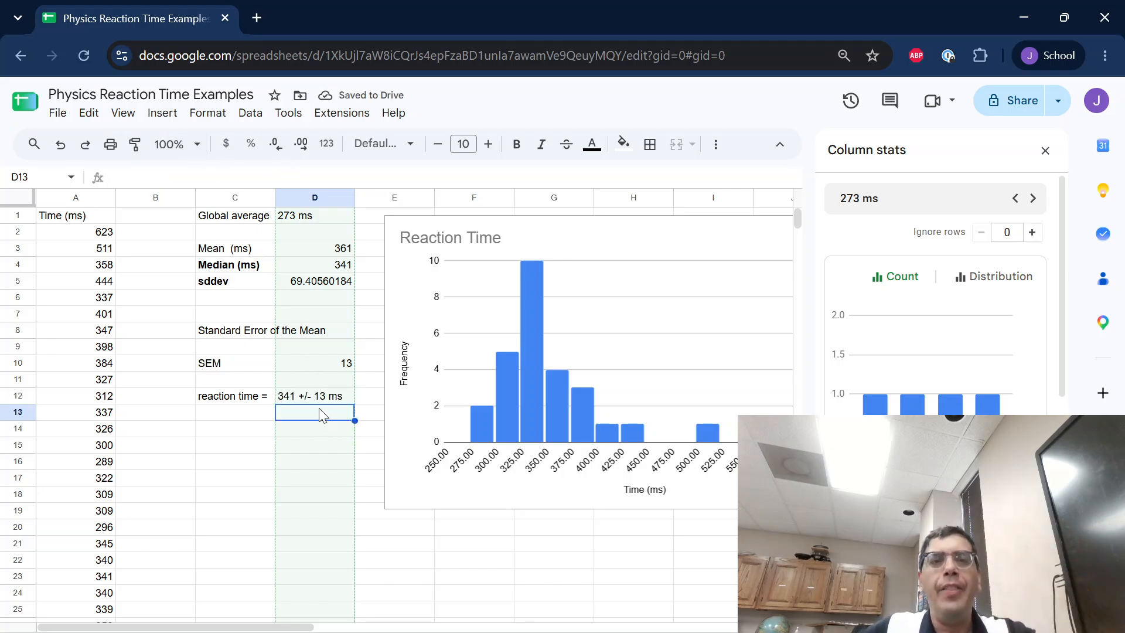
Add the label Compare in C15
click(241, 447)
text(Oomp)
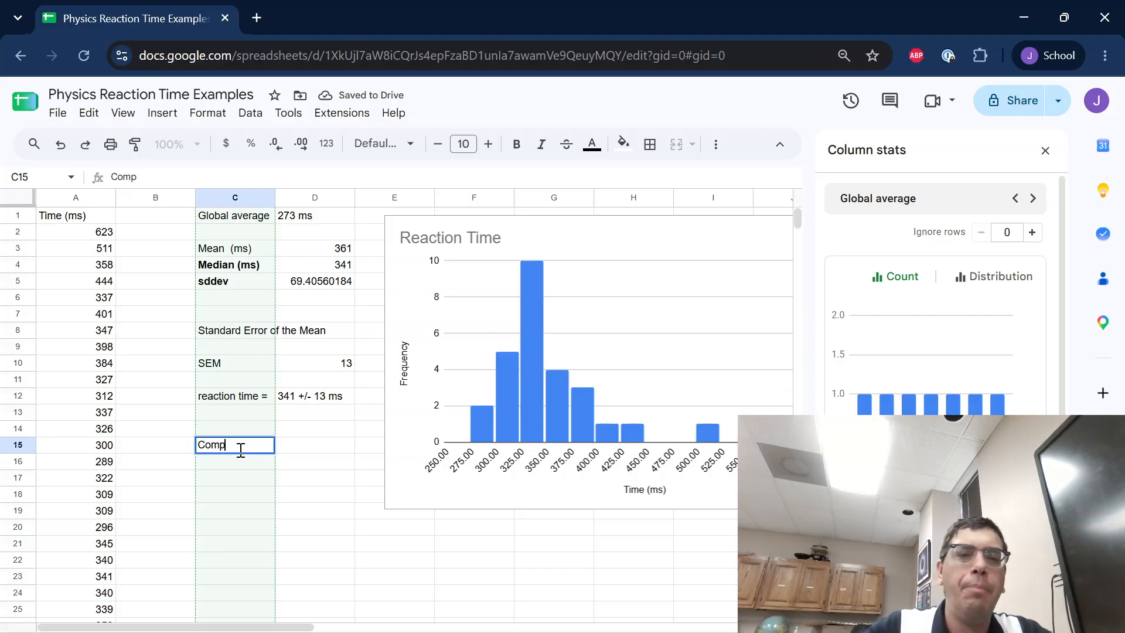
key(Return)
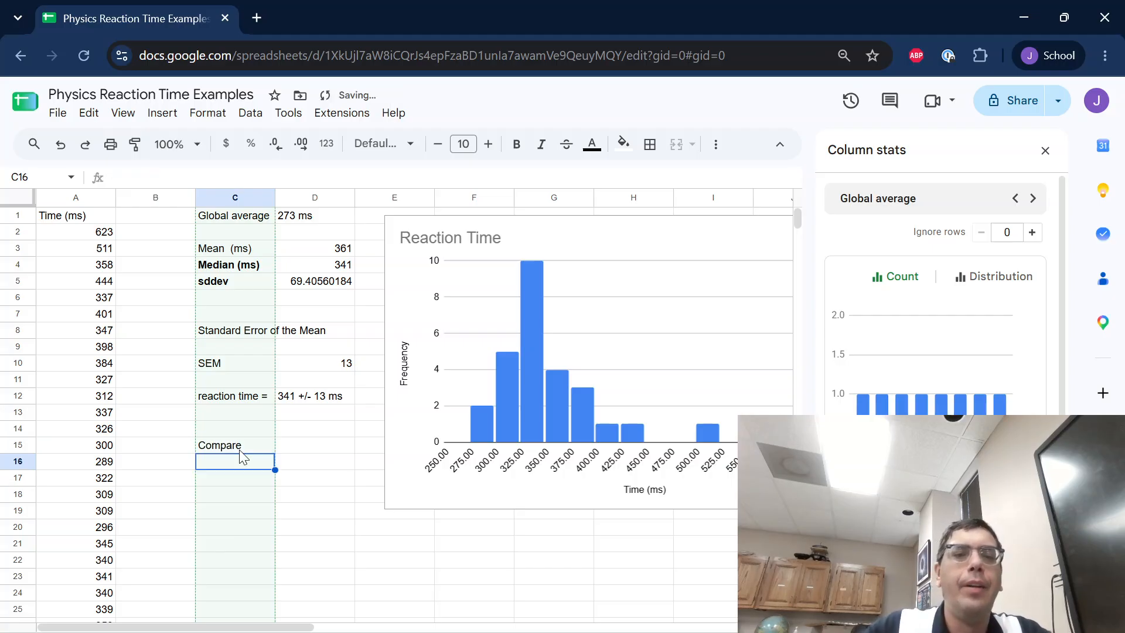
Calculate the upper limit of the reaction time in D15 with =341+2*13
click(296, 398)
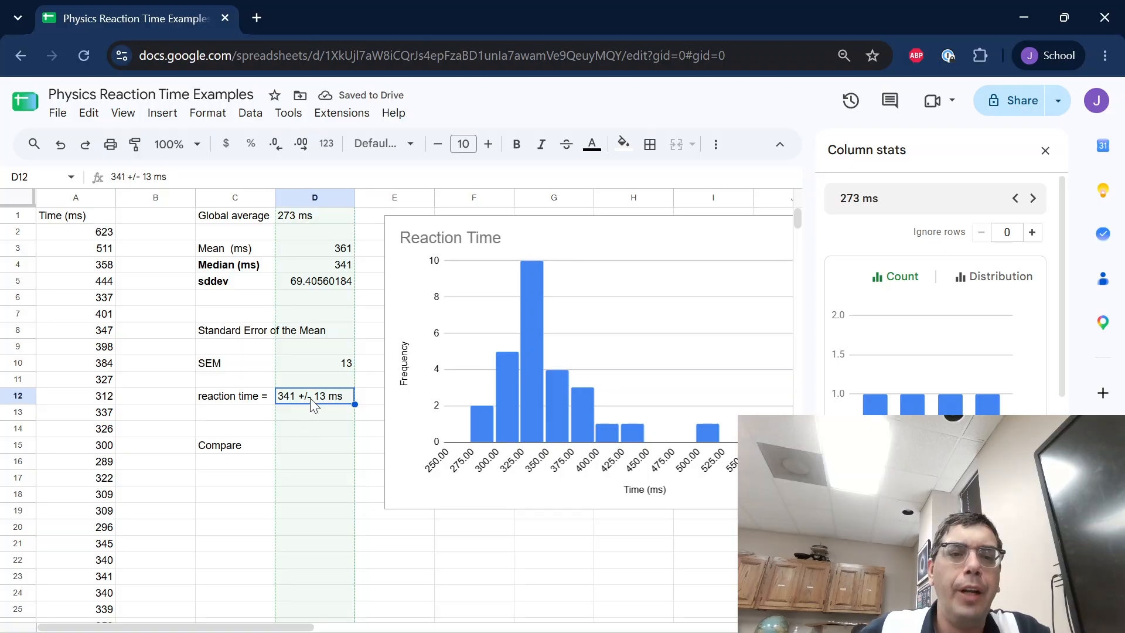
click(332, 447)
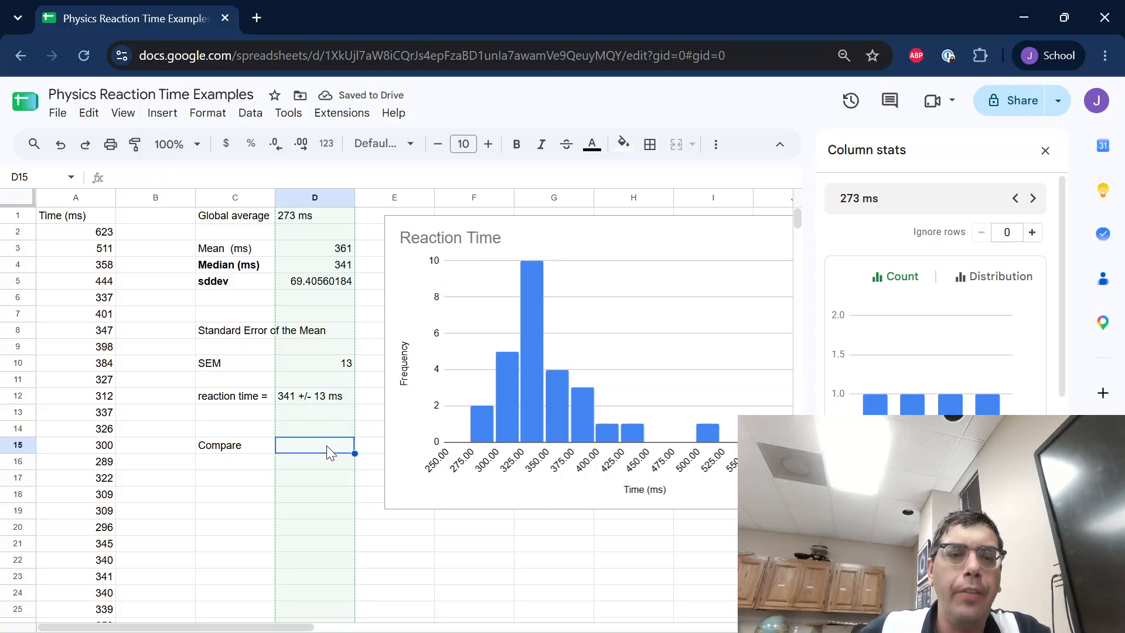
text(=3)
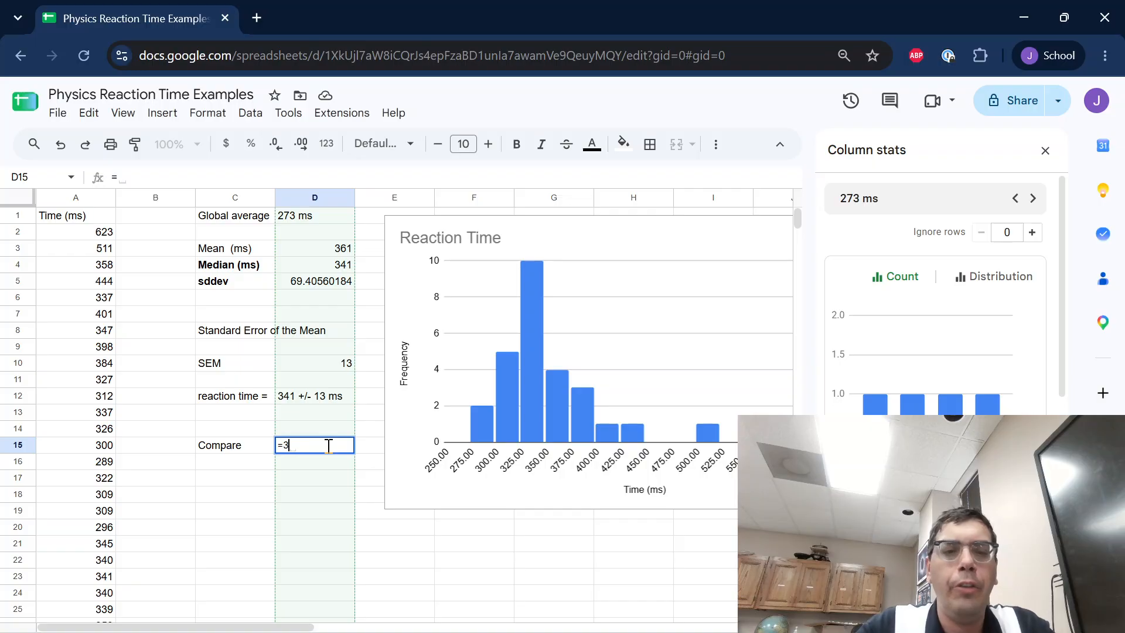
text(41+2*13)
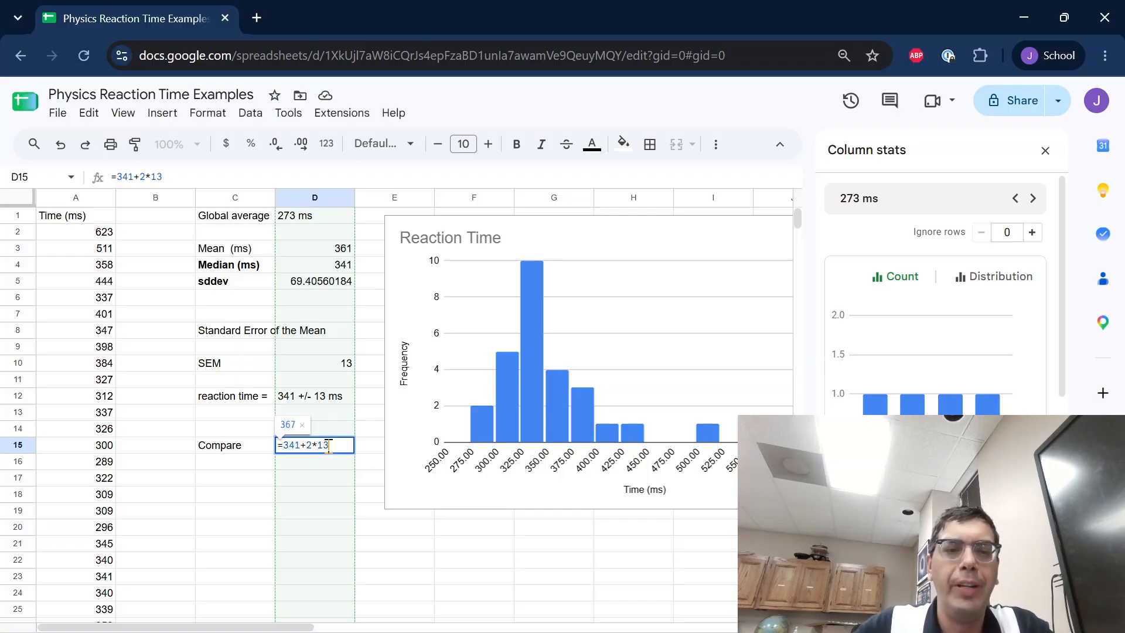
key(Return)
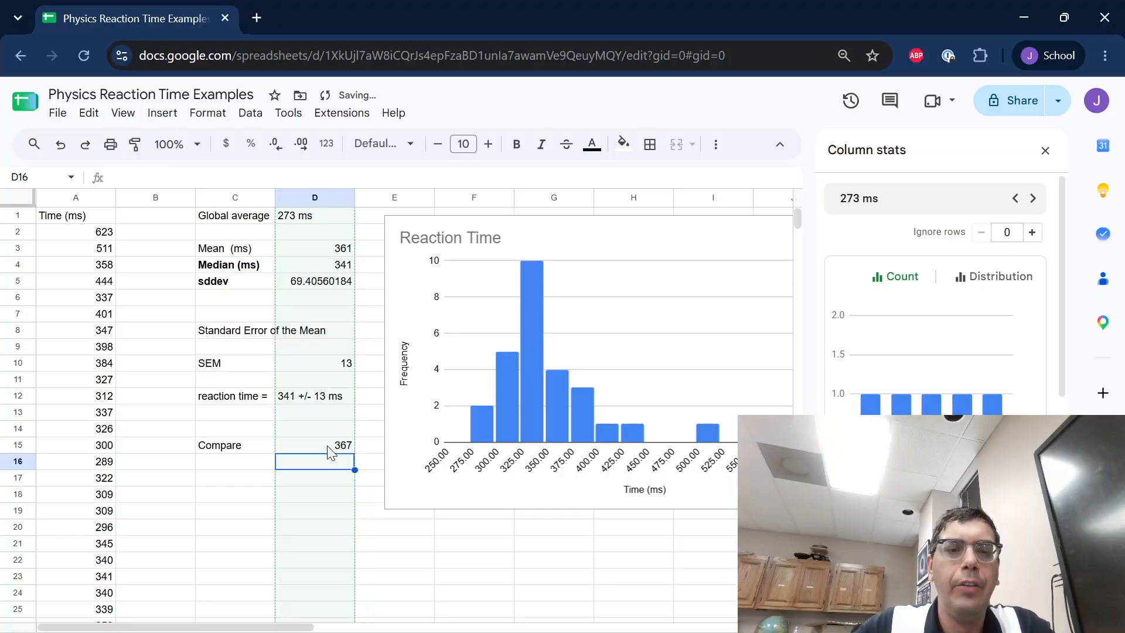
Calculate the lower limit of the reaction time in D16 with =341-2*13
key(Up)
key(Right)
key(Left)
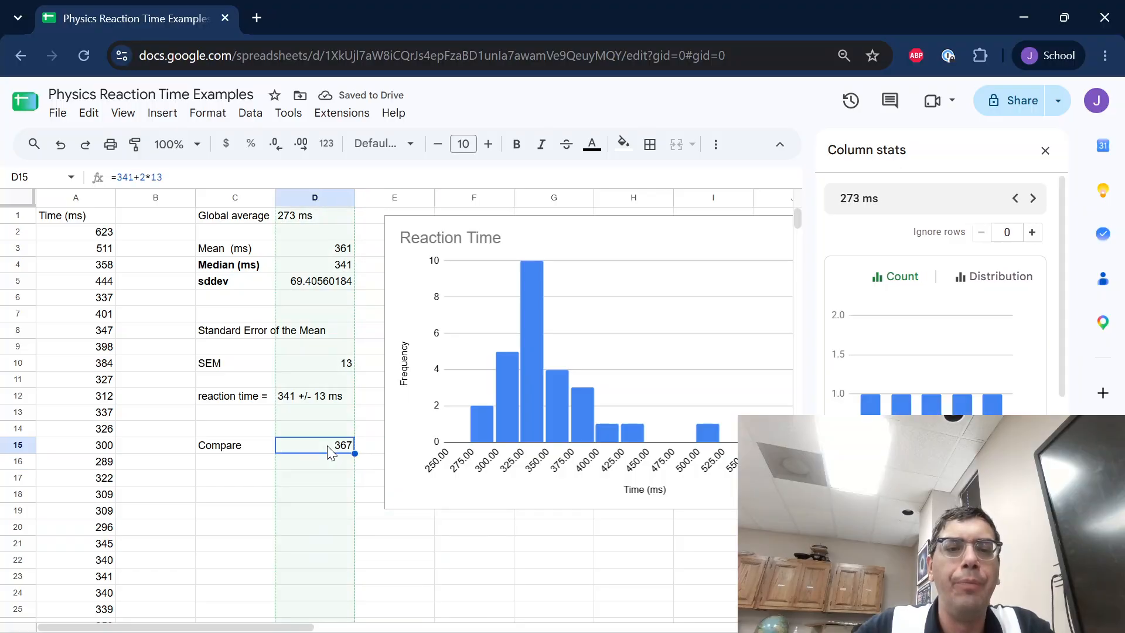
key(Down)
key(Left)
key(Right)
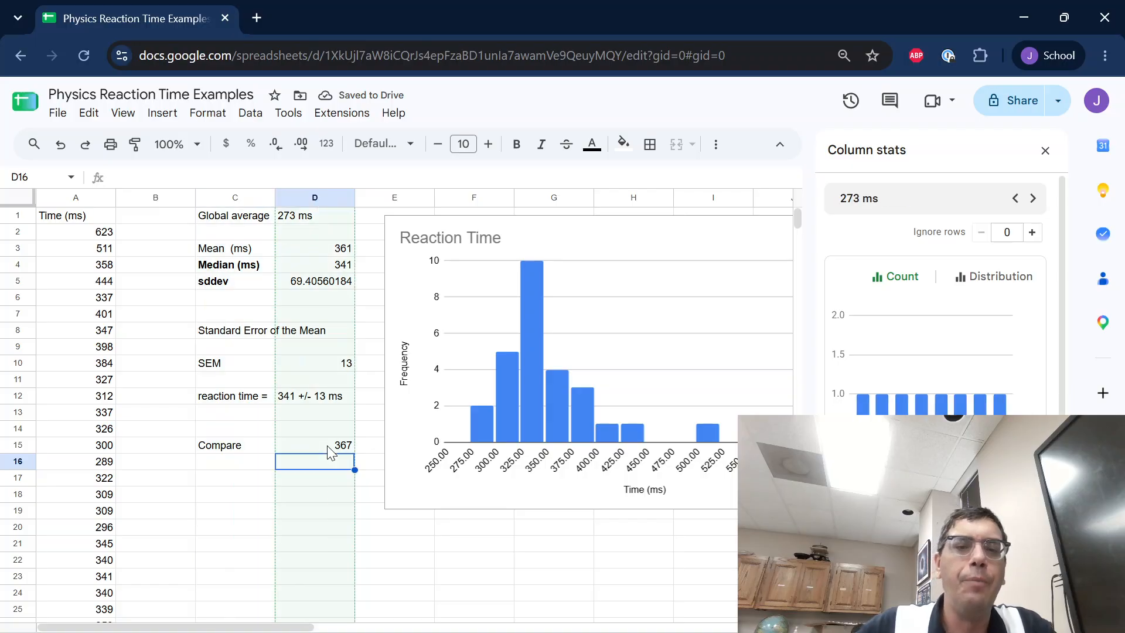
text(=)
key(Up)
key(BackSpace)
key(BackSpace)
key(BackSpace)
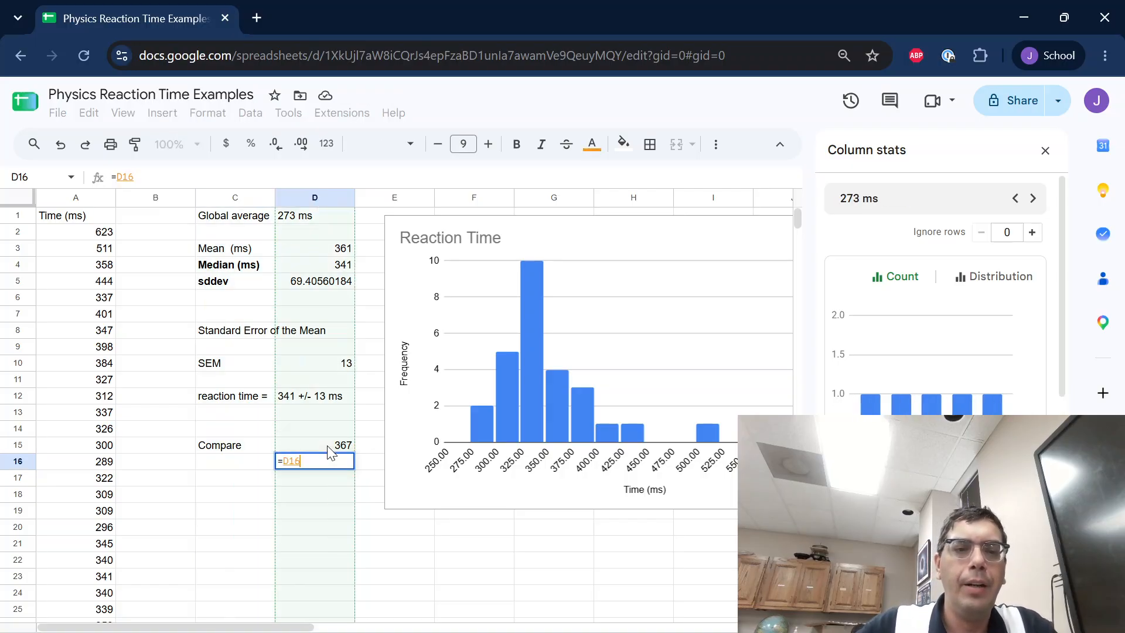
text(341)
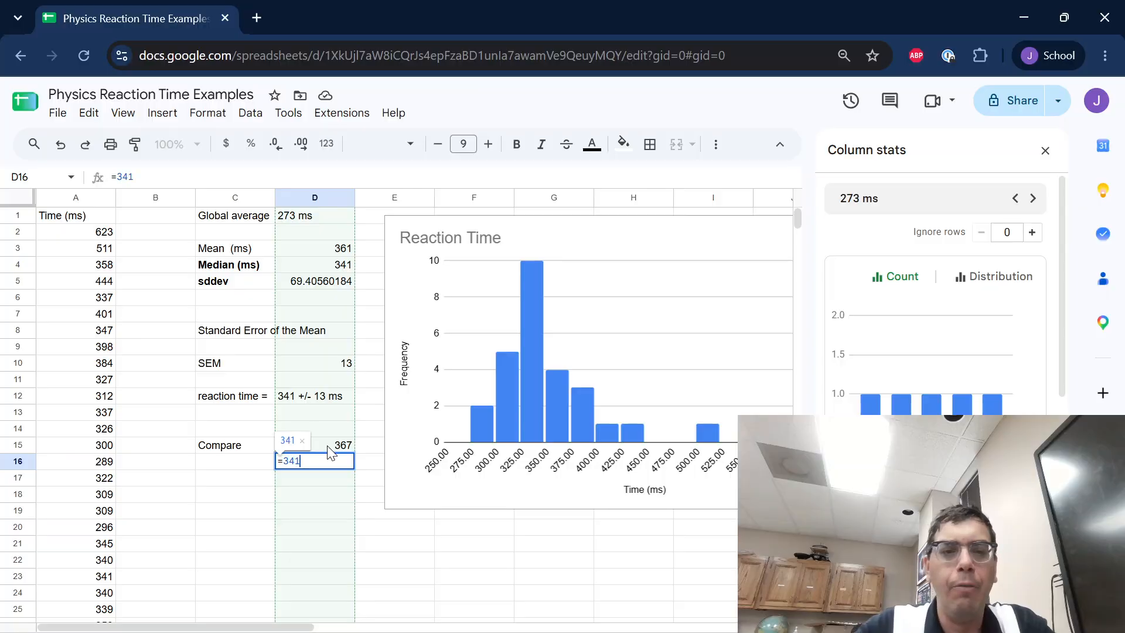
text(-2*)
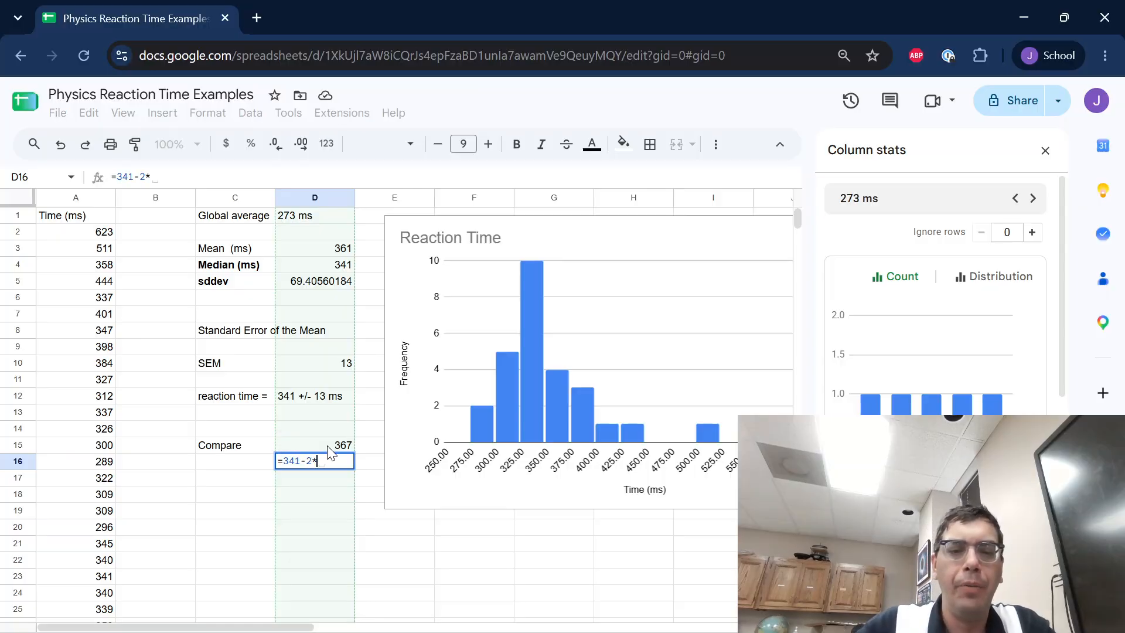
text(13)
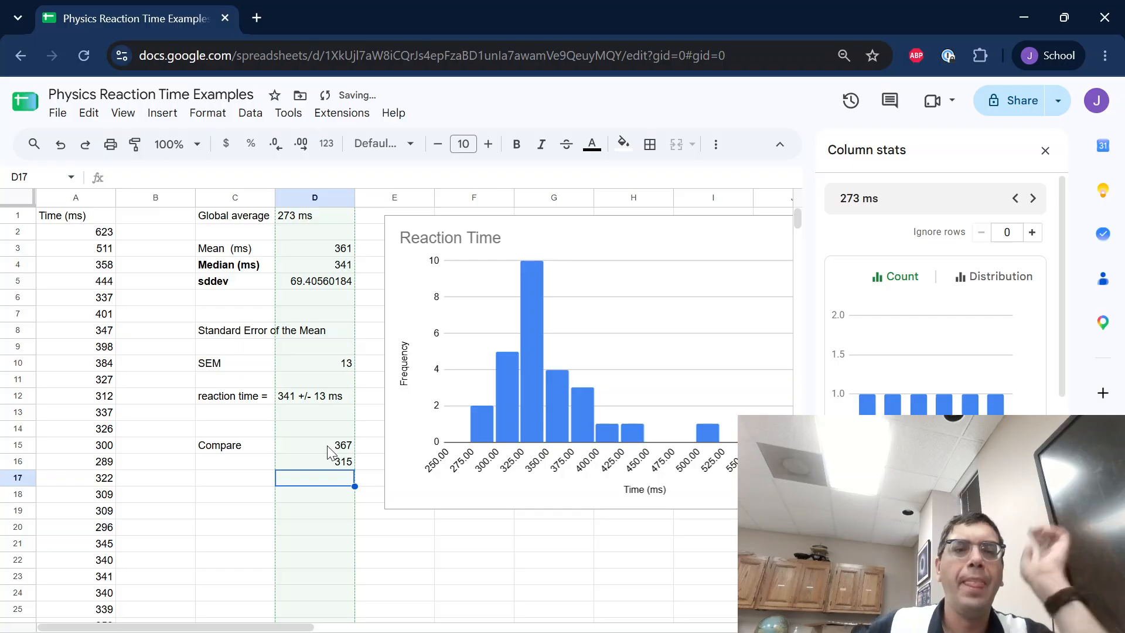
Compare the global average in D1 with the limits in D15:D16 and examine the multiplier in the D15 formula
click(308, 232)
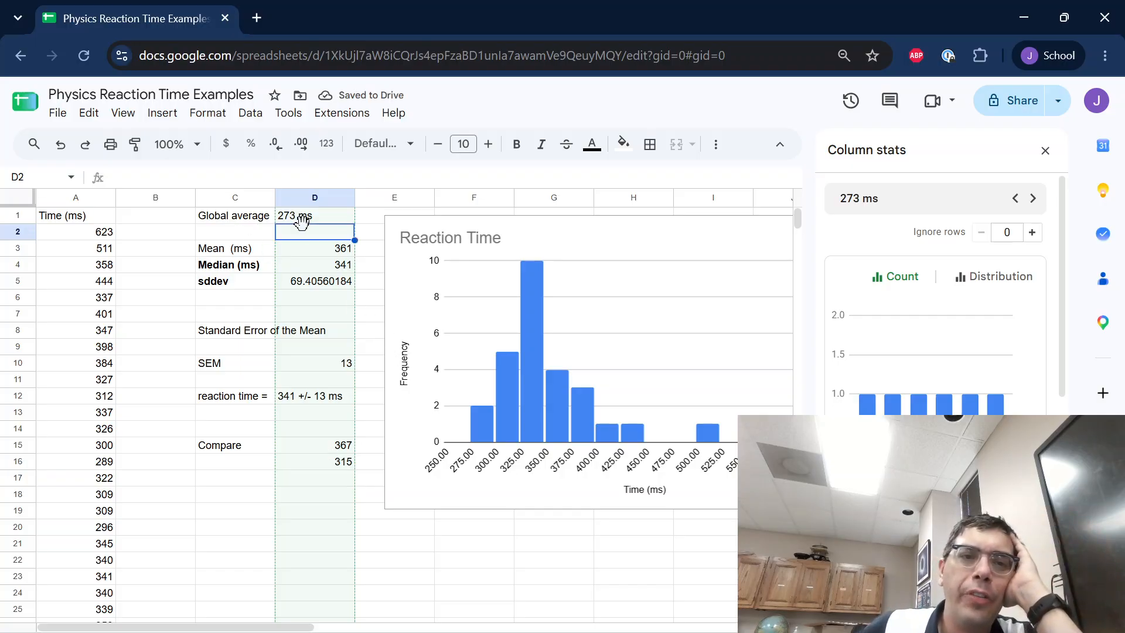
click(312, 221)
drag(335, 452, 334, 460)
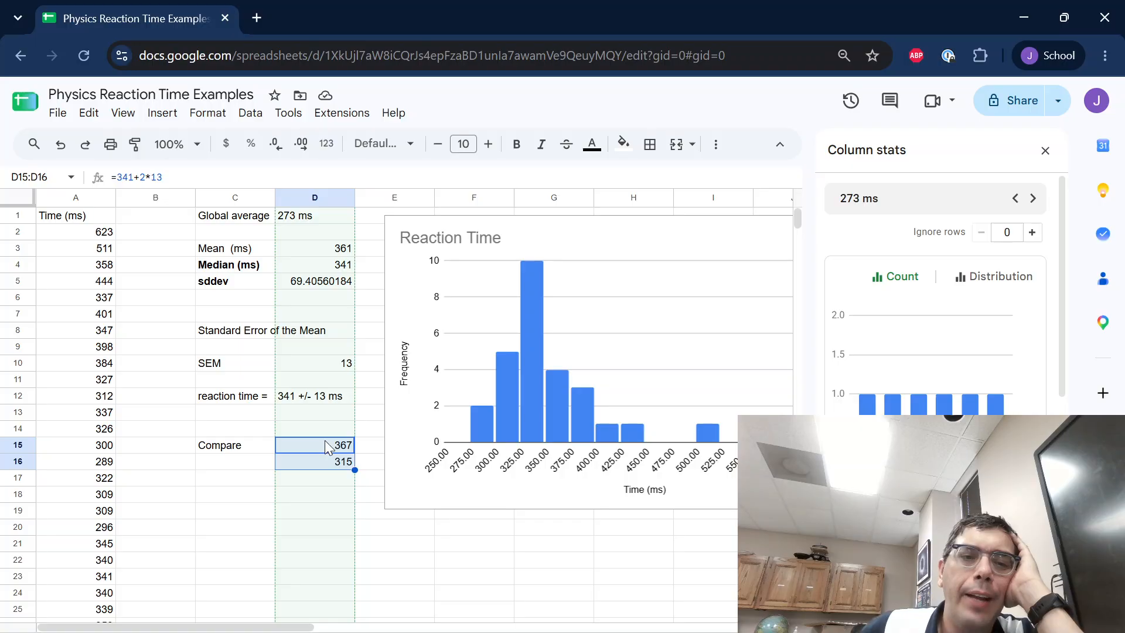
click(324, 442)
shift+click(333, 461)
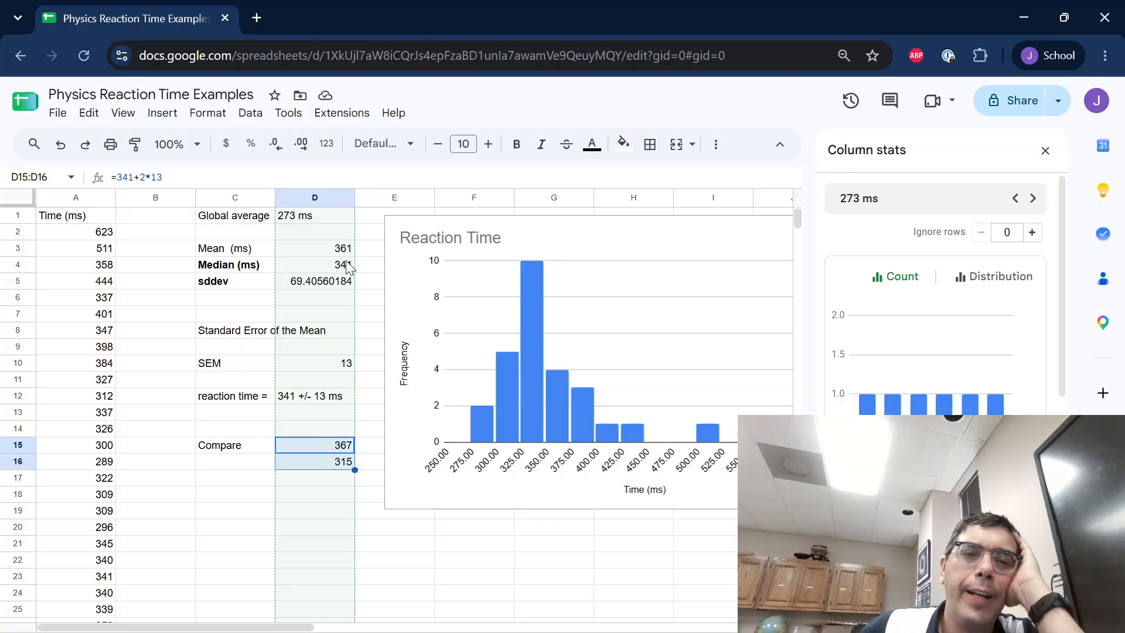
click(305, 455)
click(302, 440)
shift+click(317, 467)
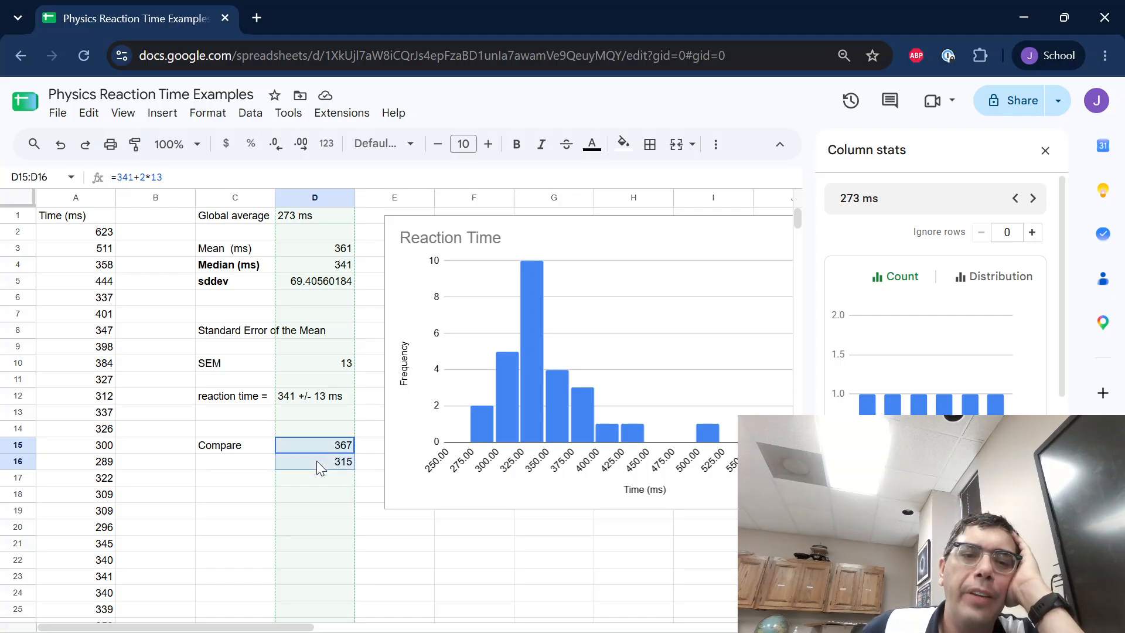
click(319, 466)
click(314, 219)
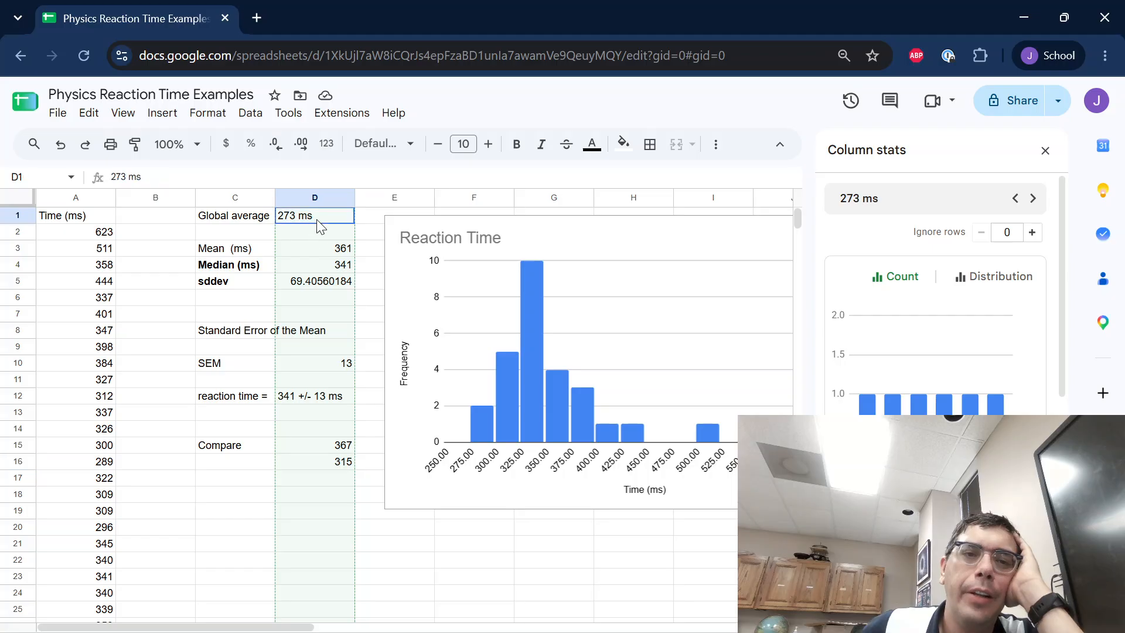
click(301, 448)
shift+click(306, 455)
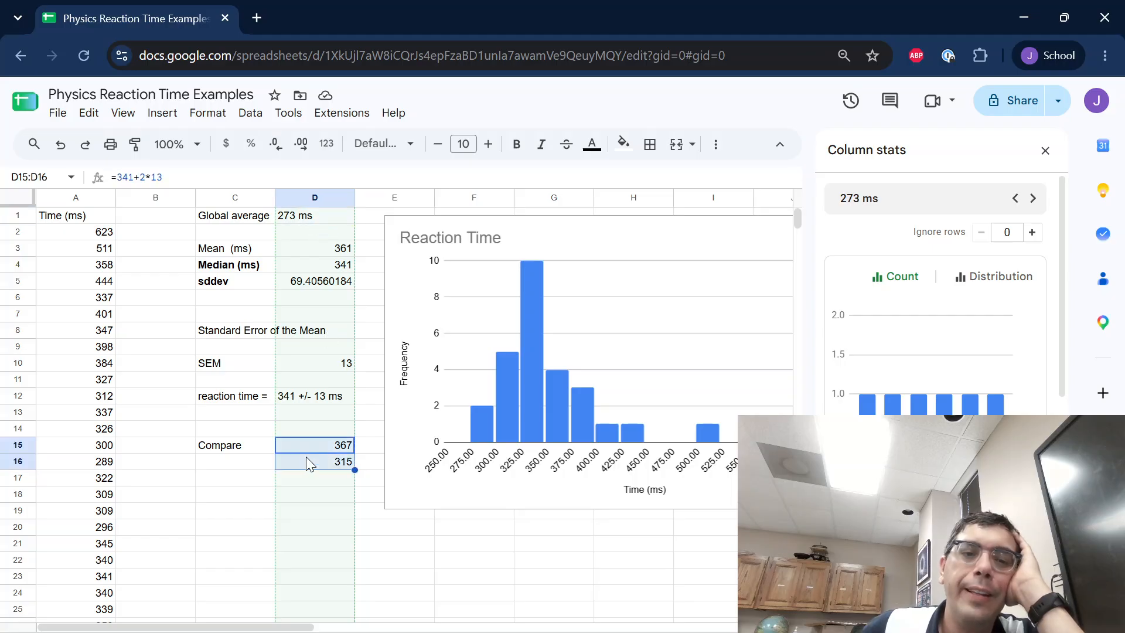
click(306, 457)
drag(309, 446, 313, 460)
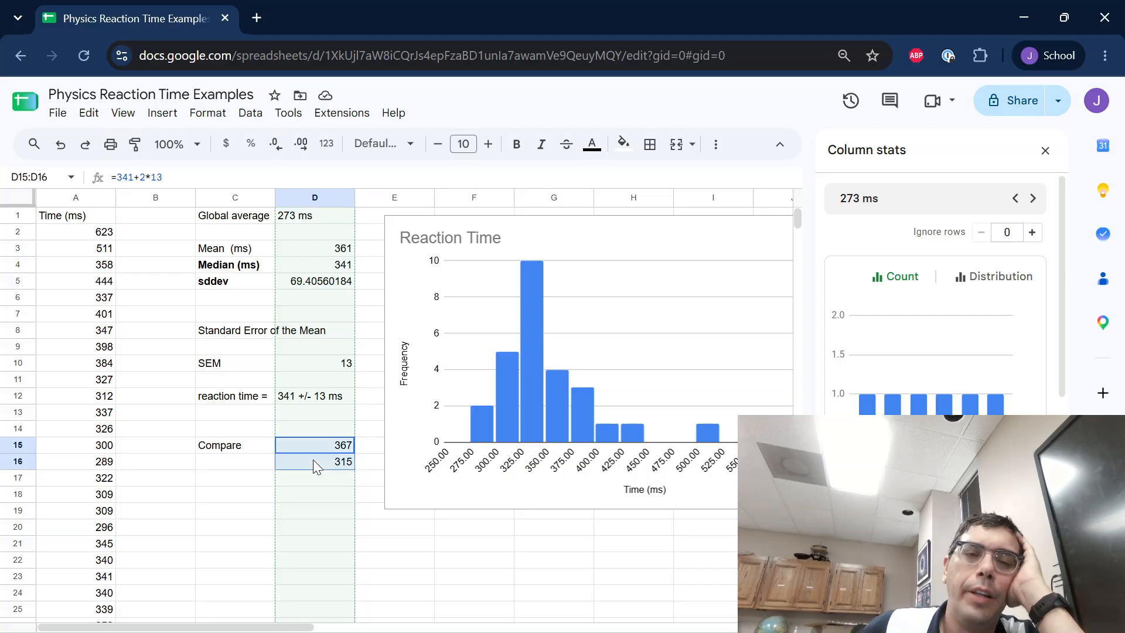
click(308, 463)
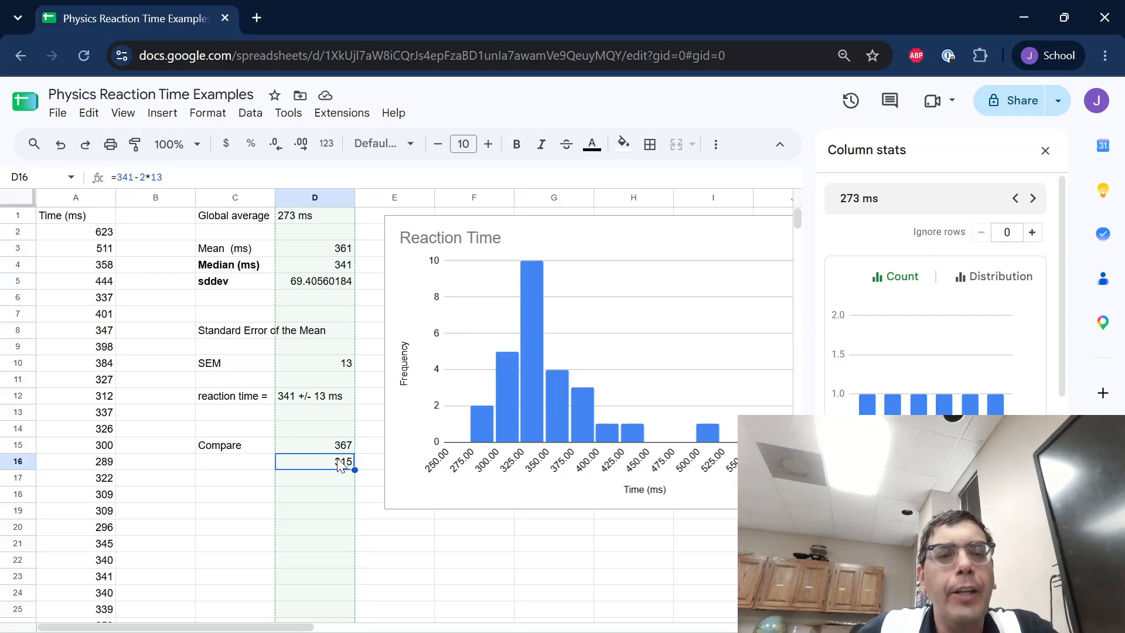
click(343, 446)
double_click(140, 177)
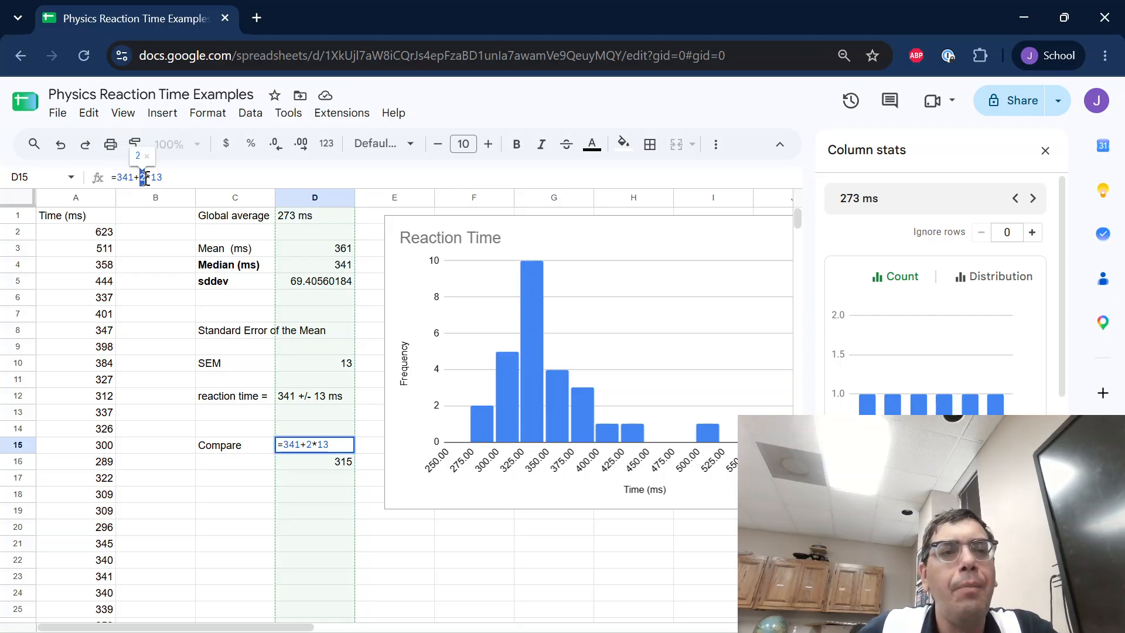
click(333, 197)
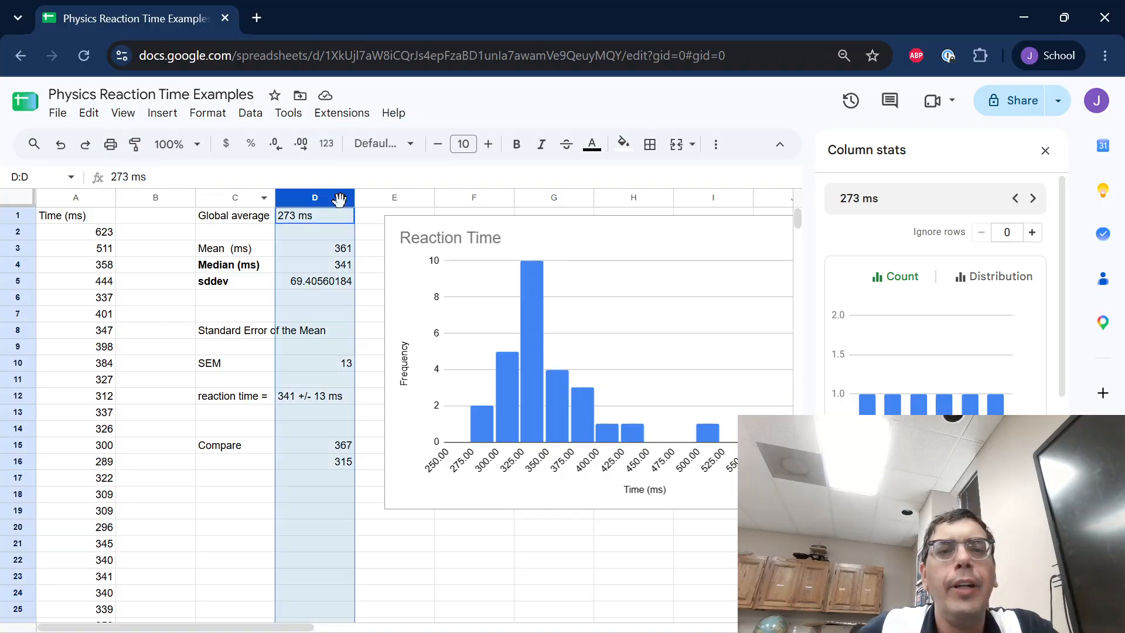
Remove the Reaction Time histogram from the cells beside the summary statistics
click(470, 254)
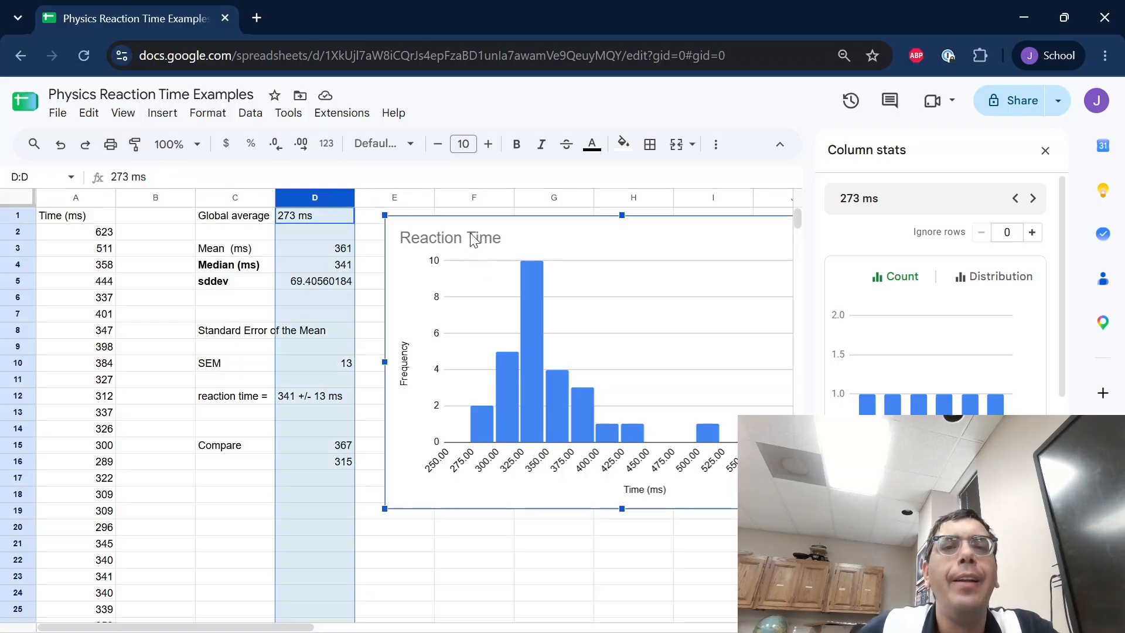
drag(472, 238, 484, 381)
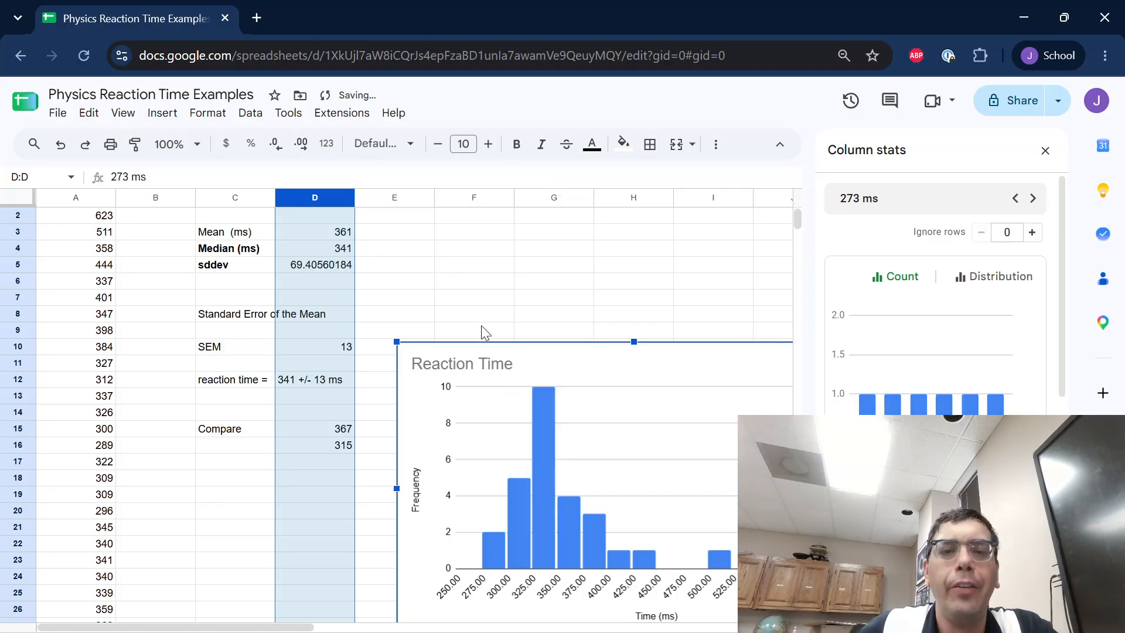
scroll(485, 329, up, 1)
click(538, 354)
click(549, 367)
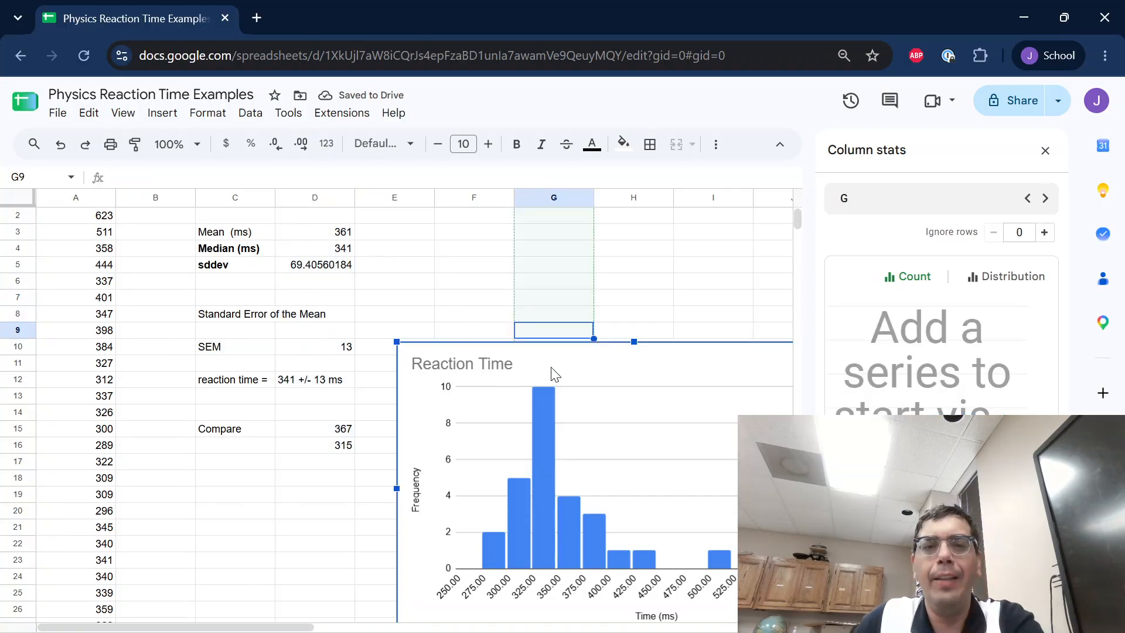
scroll(554, 374, up, 1)
key(Delete)
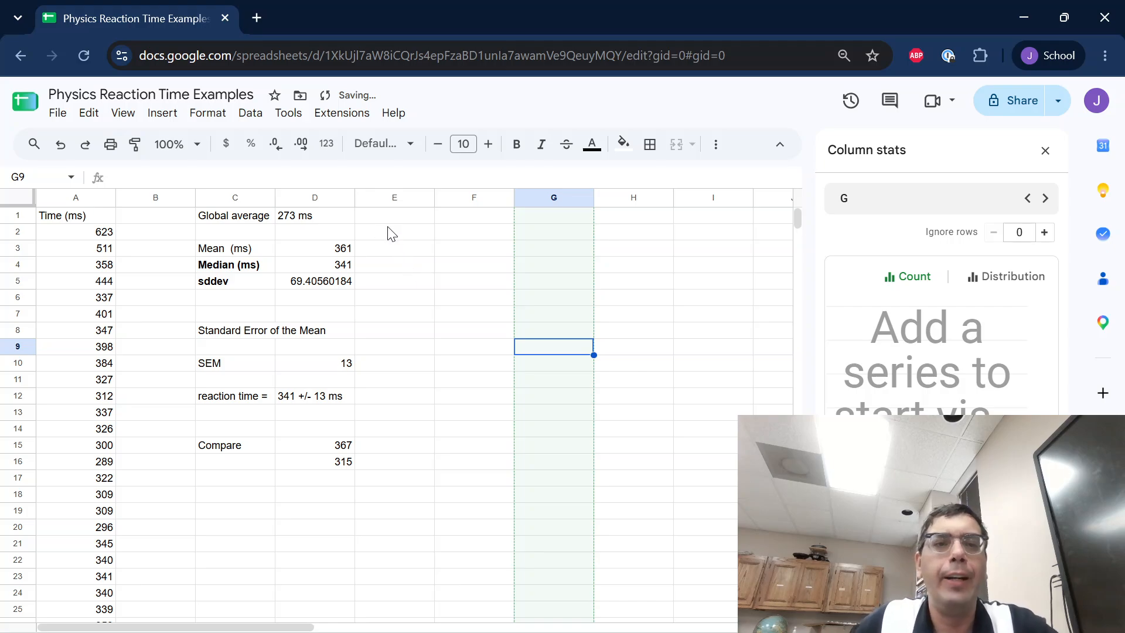
Enter the global average with an uncertainty as 273 +/- 50 in E1
click(331, 221)
click(395, 219)
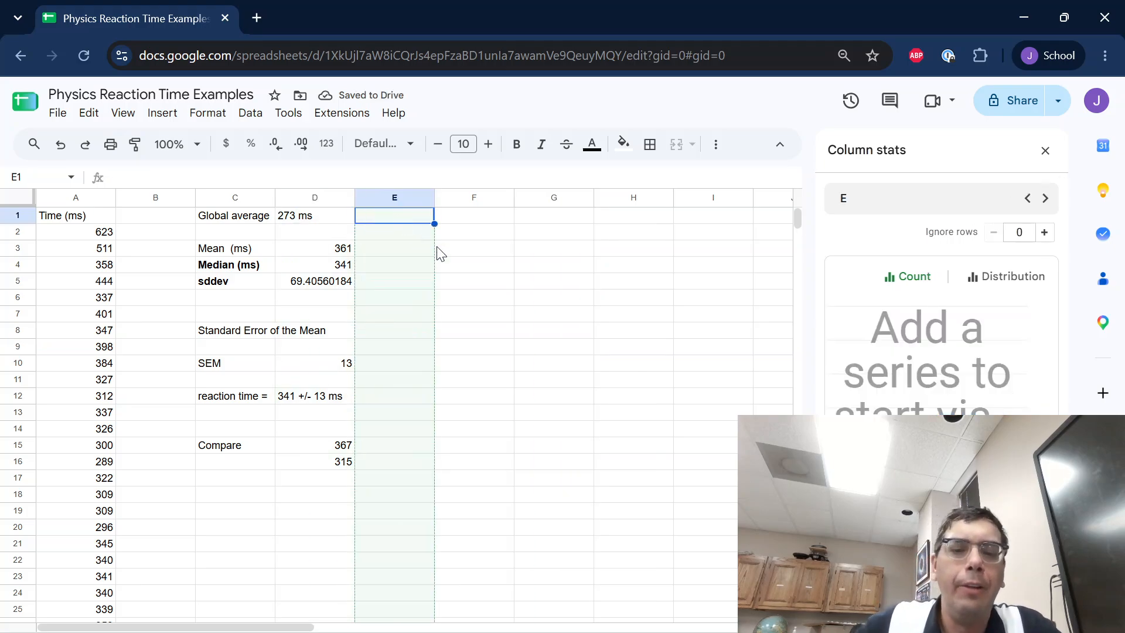
text(273)
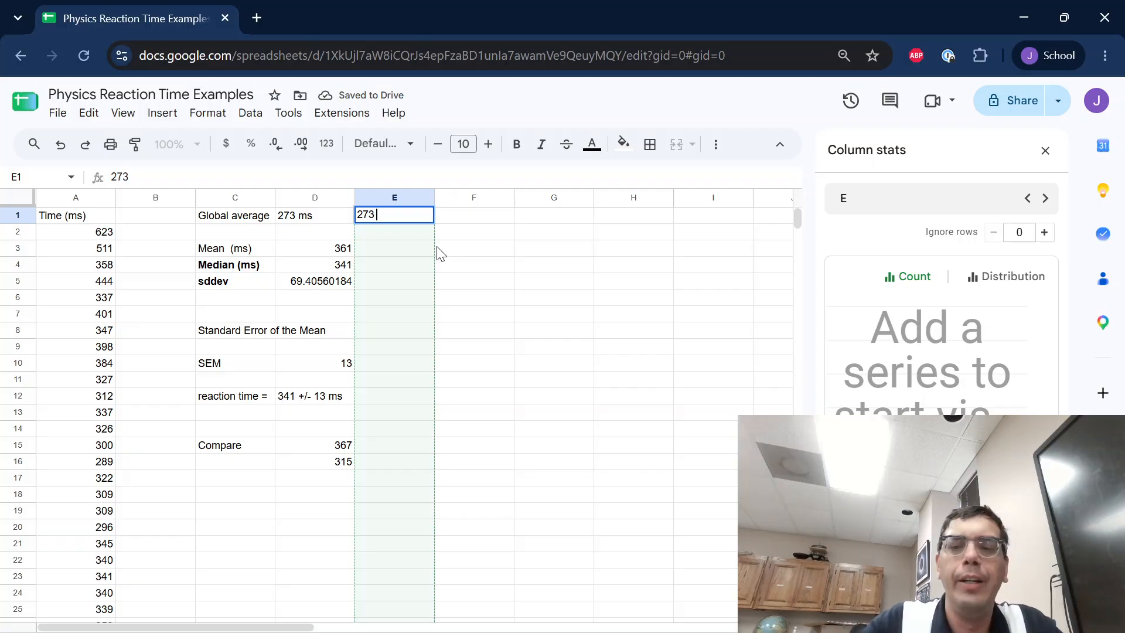
text( +/-)
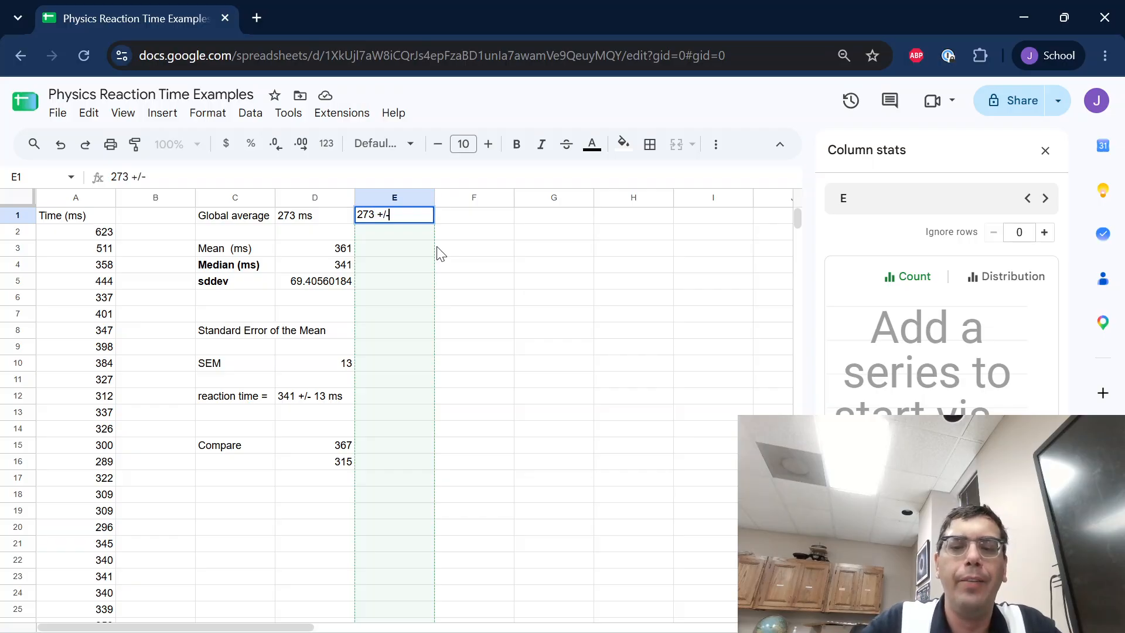
text( 50)
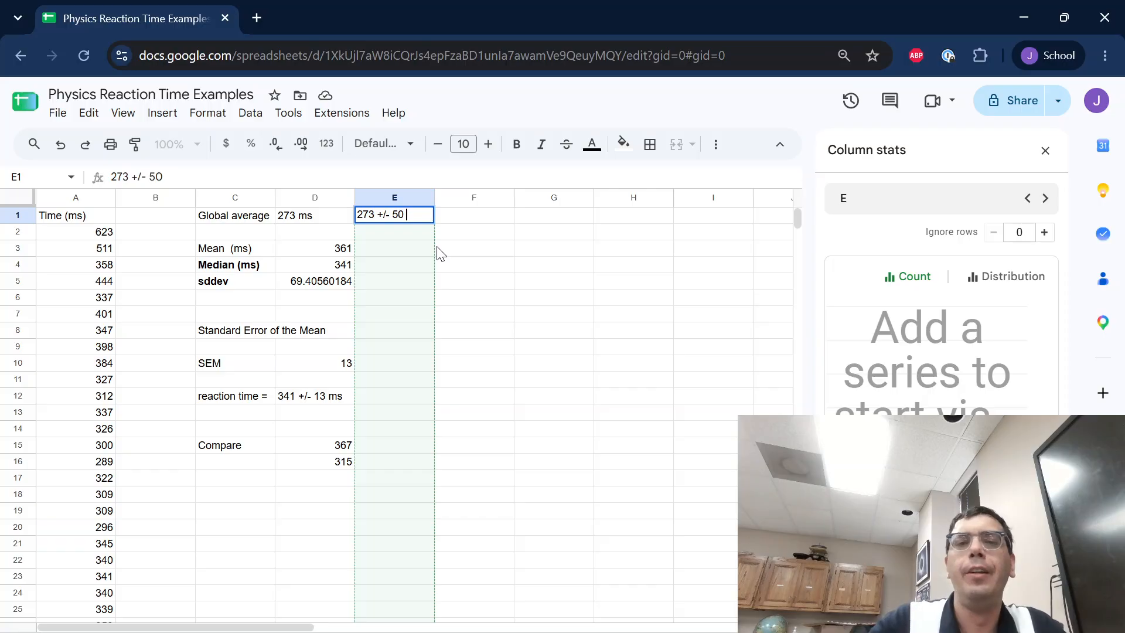
key(Left)
key(Left)
key(Left)
key(Right)
key(Right)
key(Right)
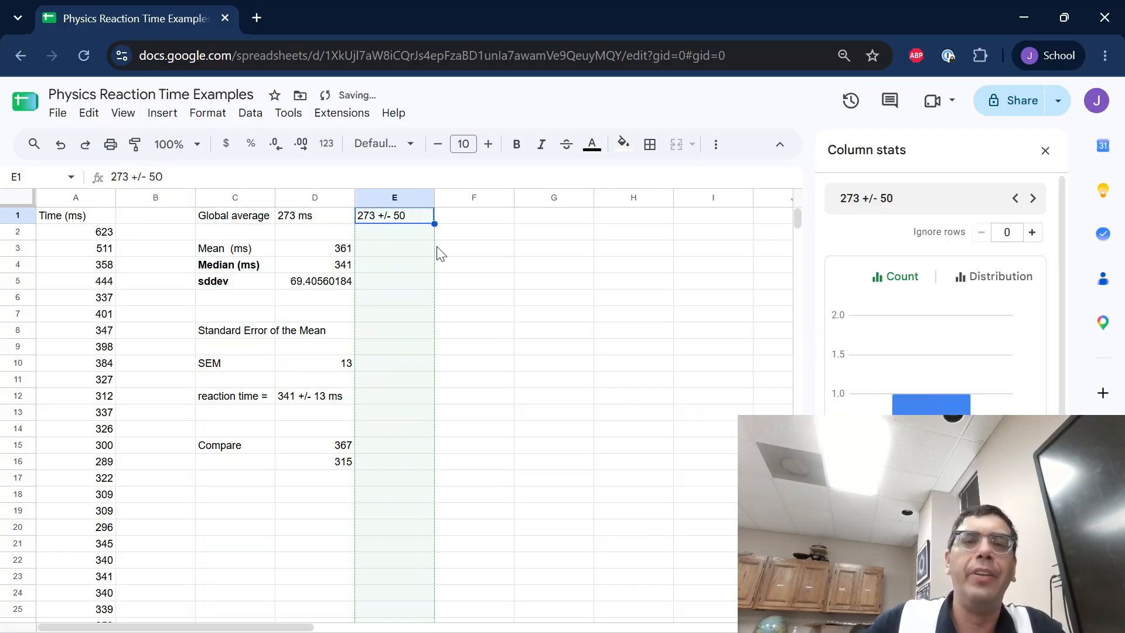
Round the average in E1 to 270 and append the unit so the entry reads 270 +/- 50 ms
drag(127, 181, 123, 174)
text(0)
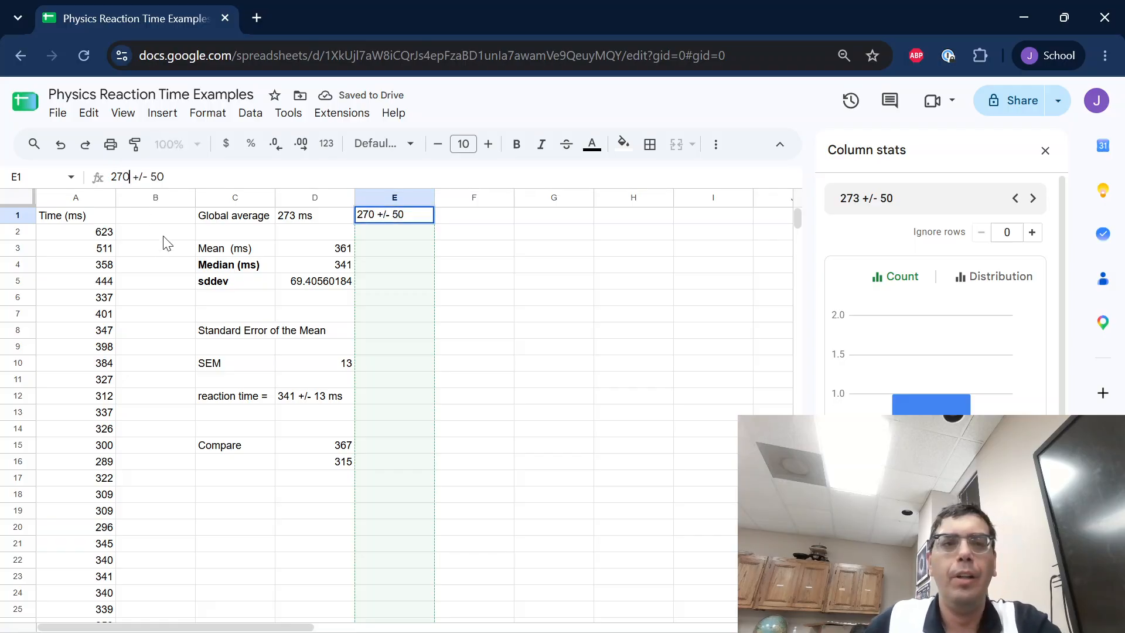
click(429, 216)
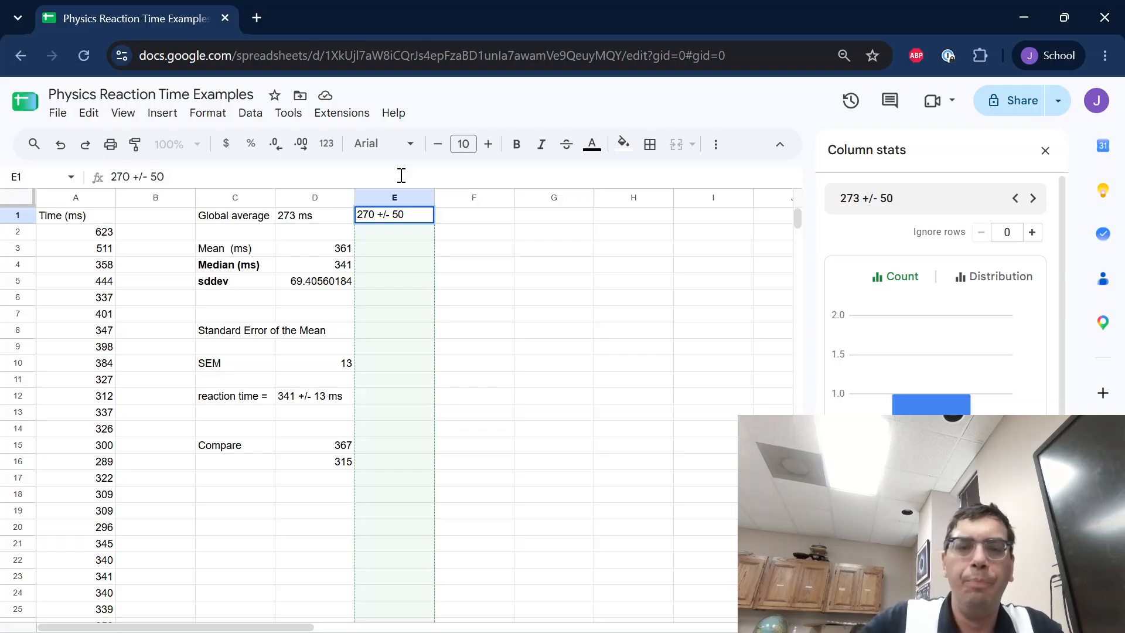
text(ms)
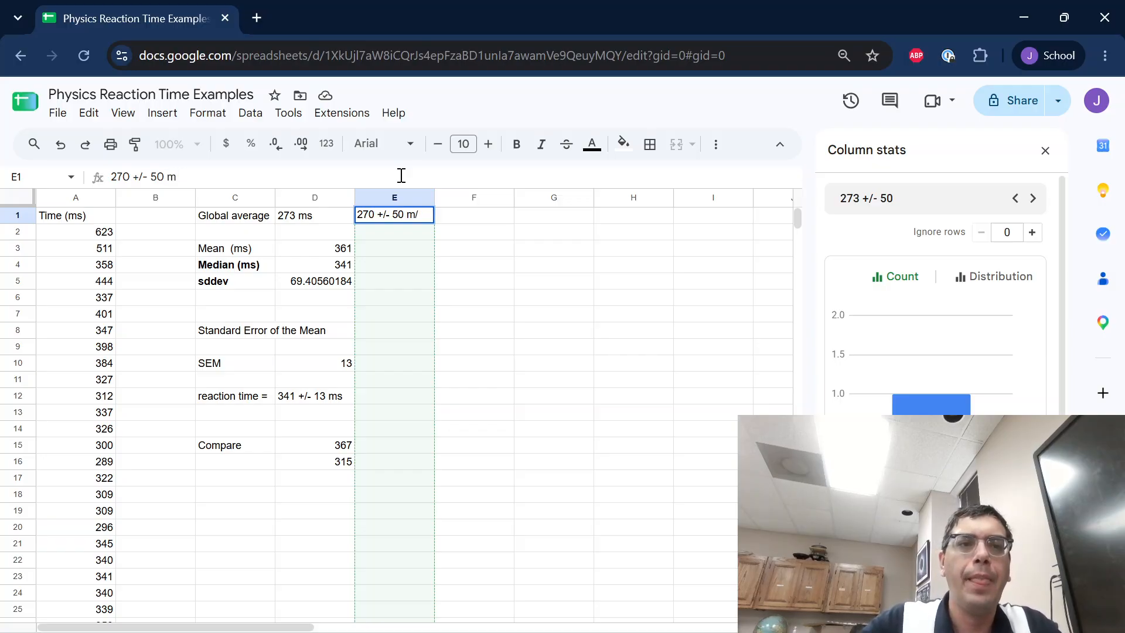
key(Return)
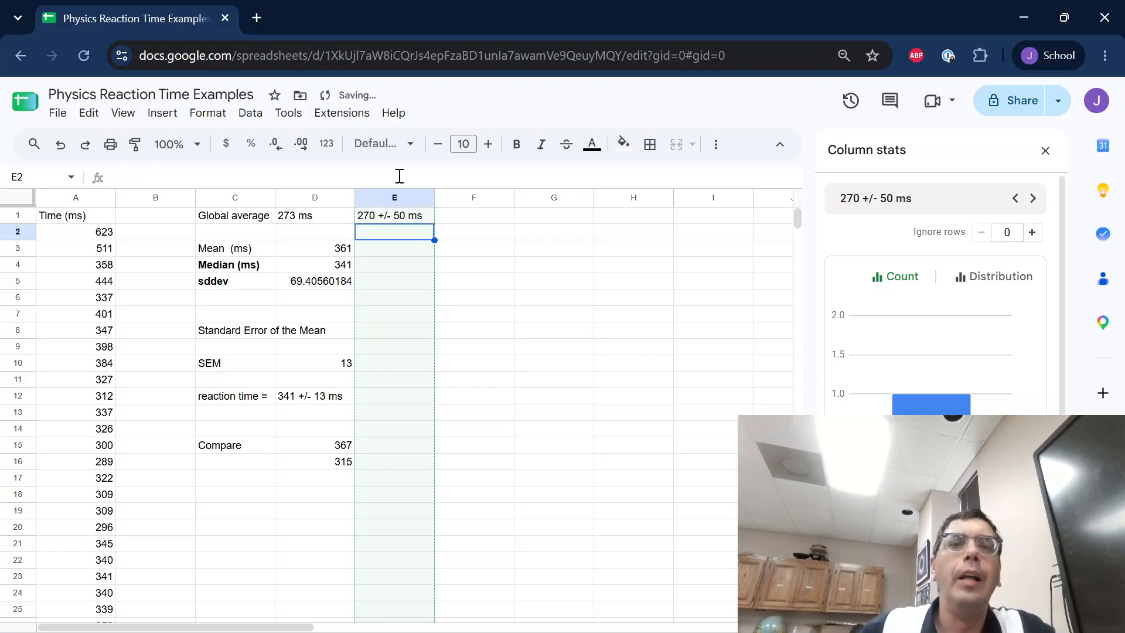
Enter the limits of the global average's range, 320 in F3 and 220 in F4
click(418, 219)
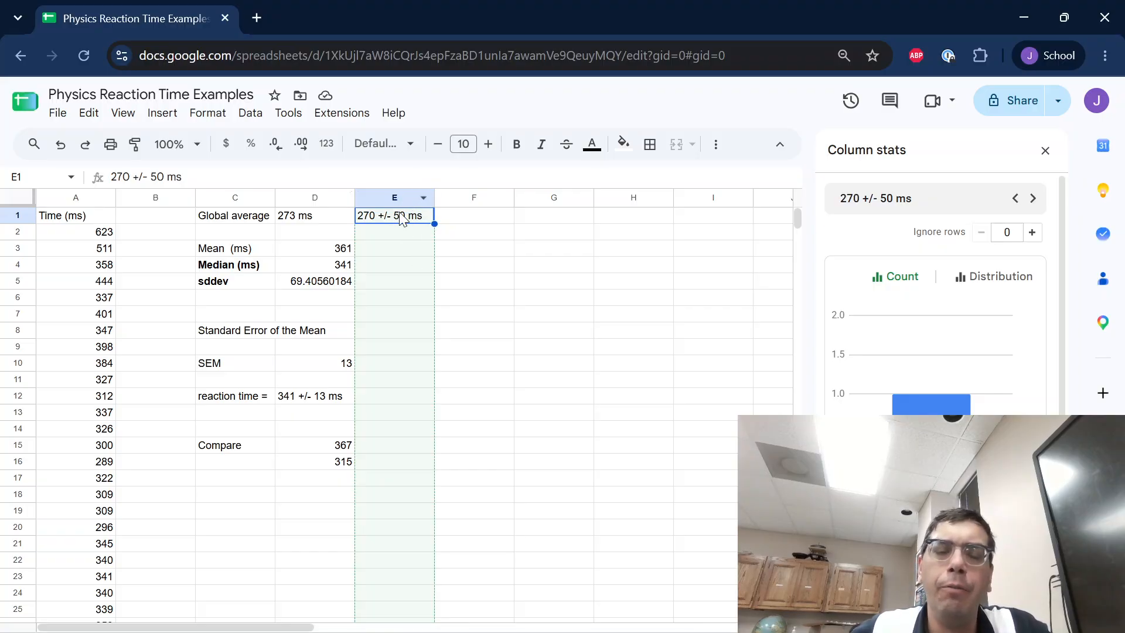
click(512, 250)
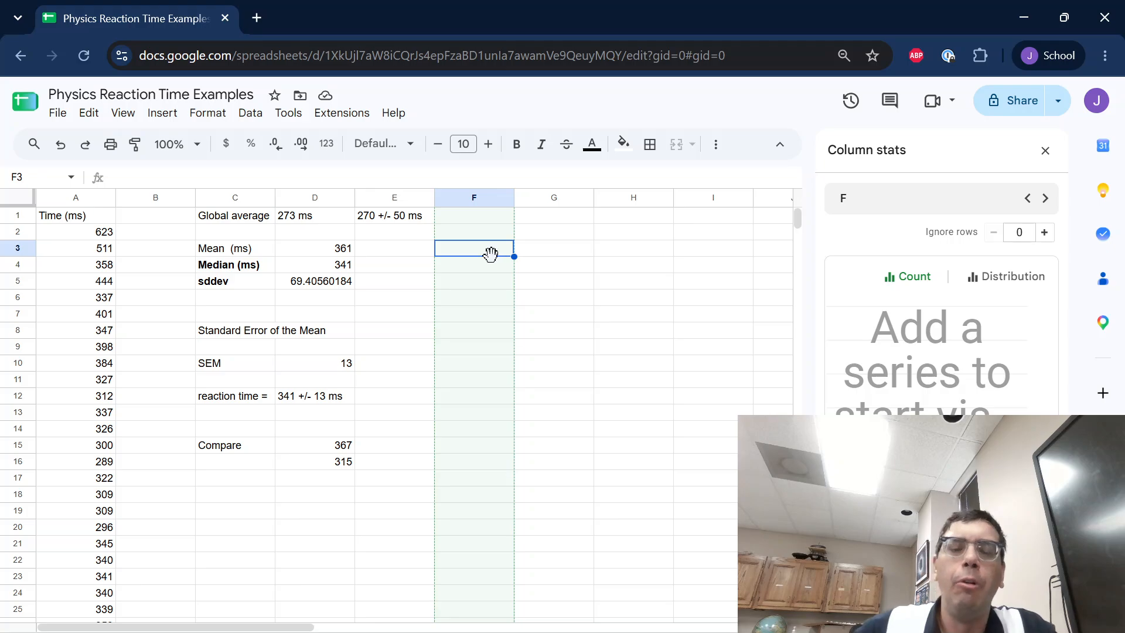
text(320)
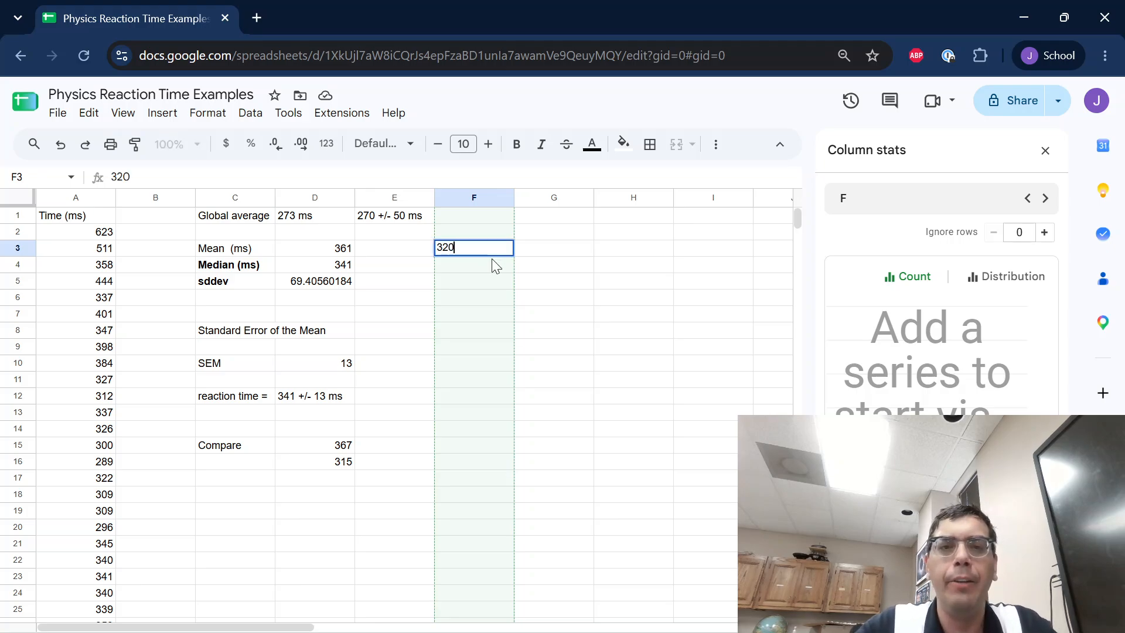
key(Return)
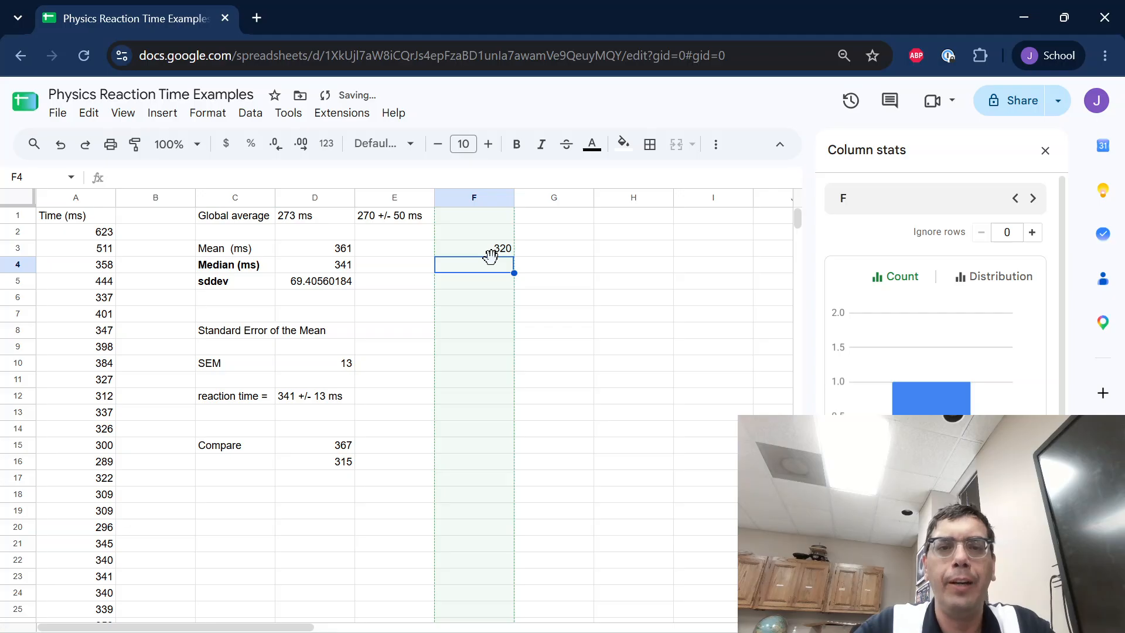
text(22)
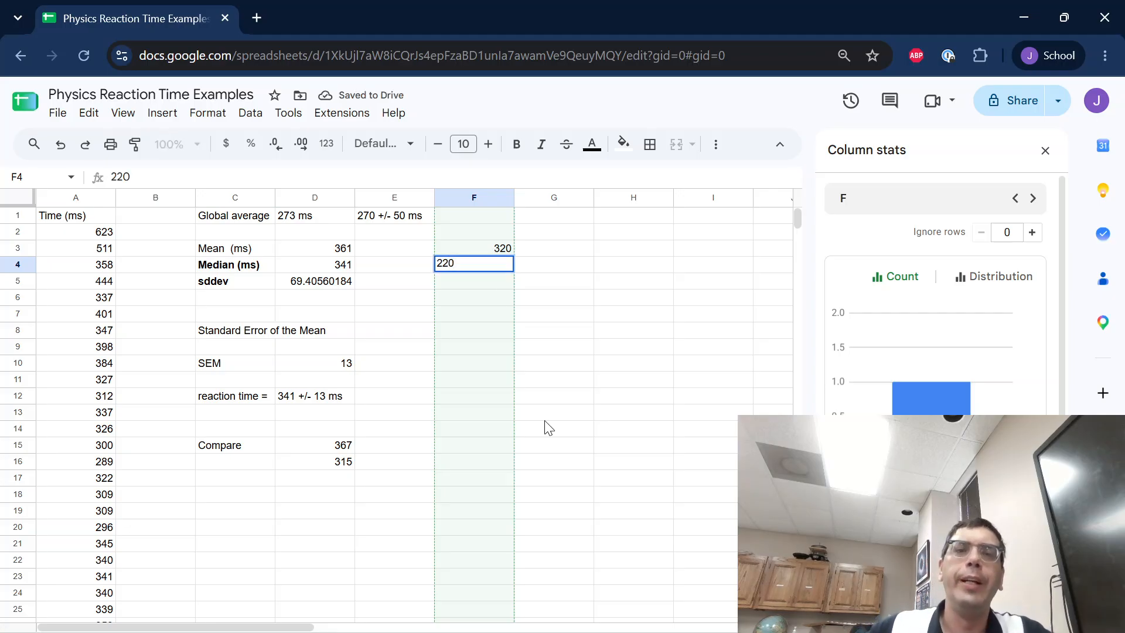
text(0)
click(532, 403)
click(487, 249)
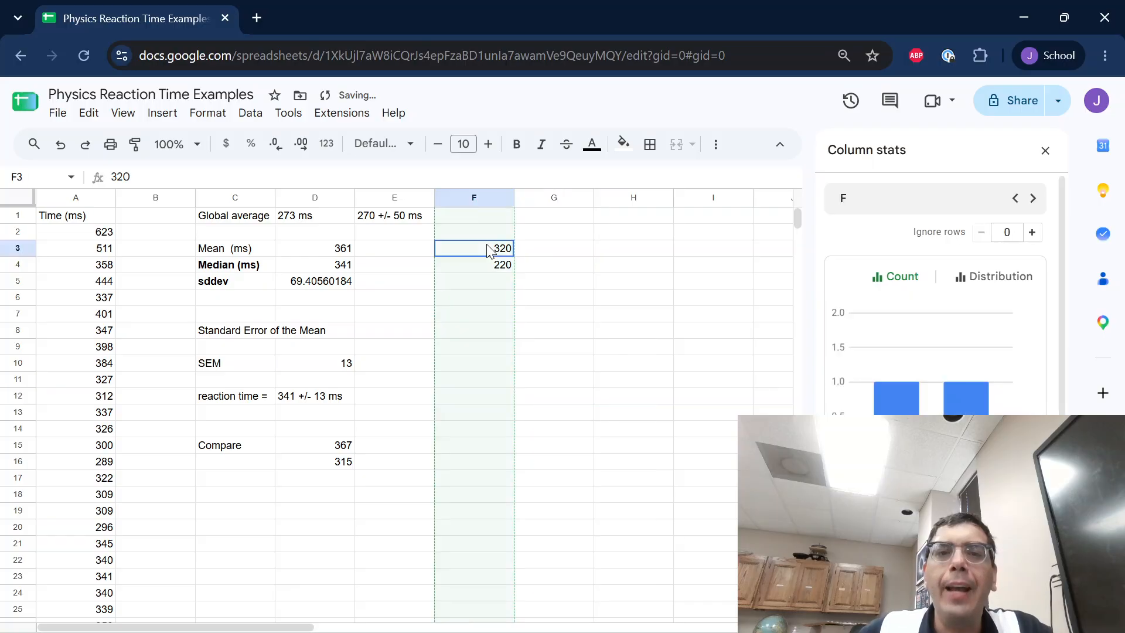
Label the global average's range with the heading Target in F2
drag(486, 244, 482, 254)
click(477, 233)
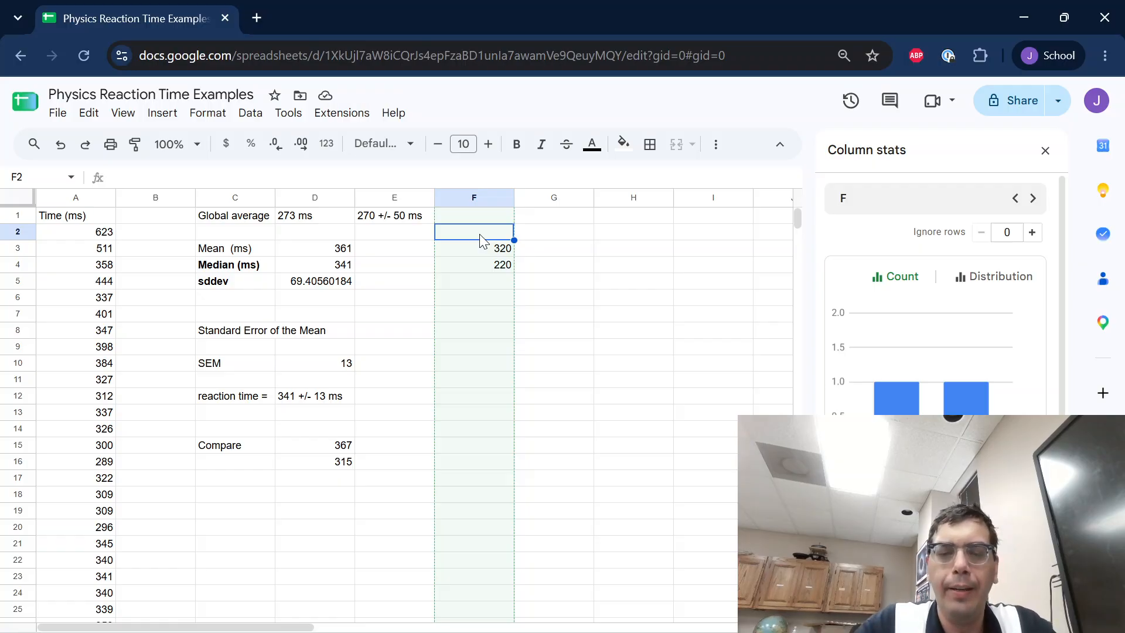
text(Target)
key(Return)
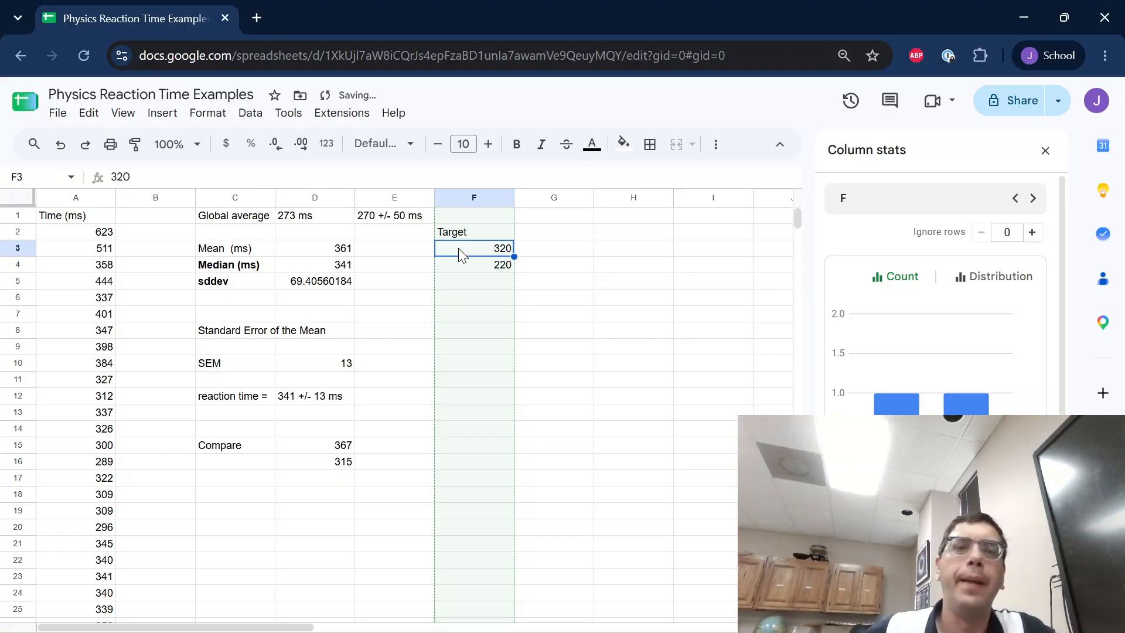
Change the upper reaction-time limit in D15 to a single standard error with =341+13
click(297, 380)
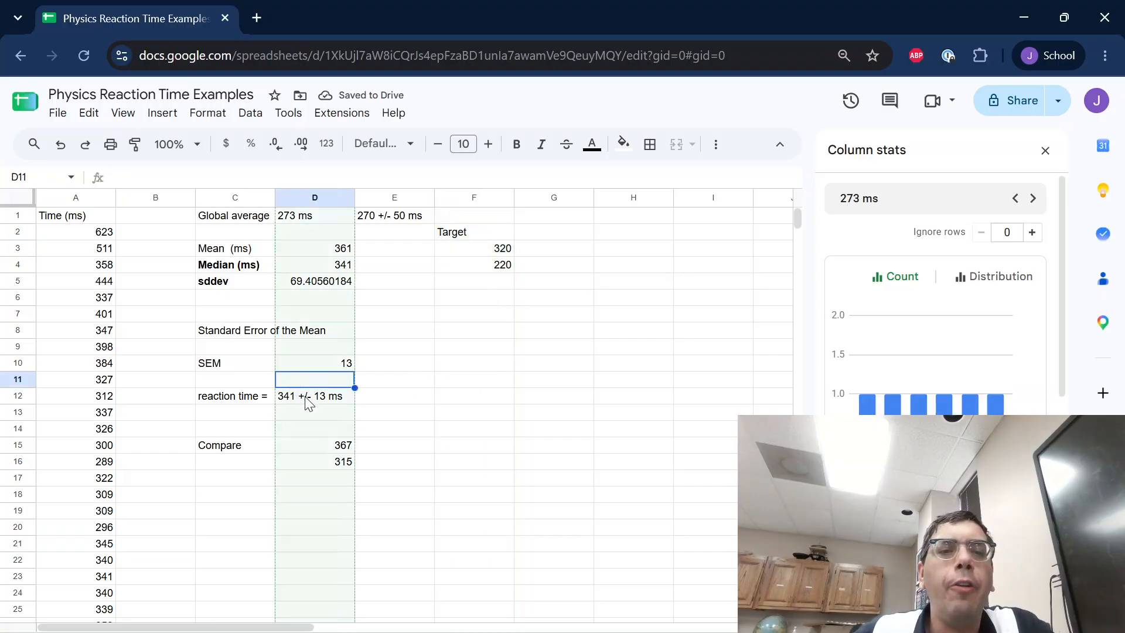
click(310, 404)
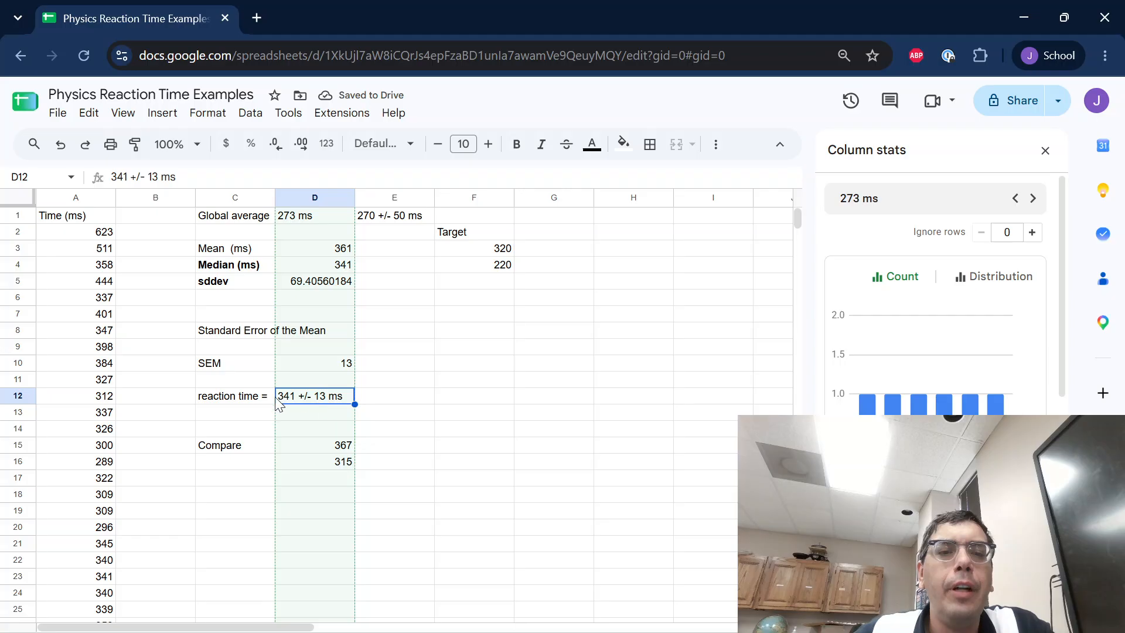
click(272, 404)
click(312, 403)
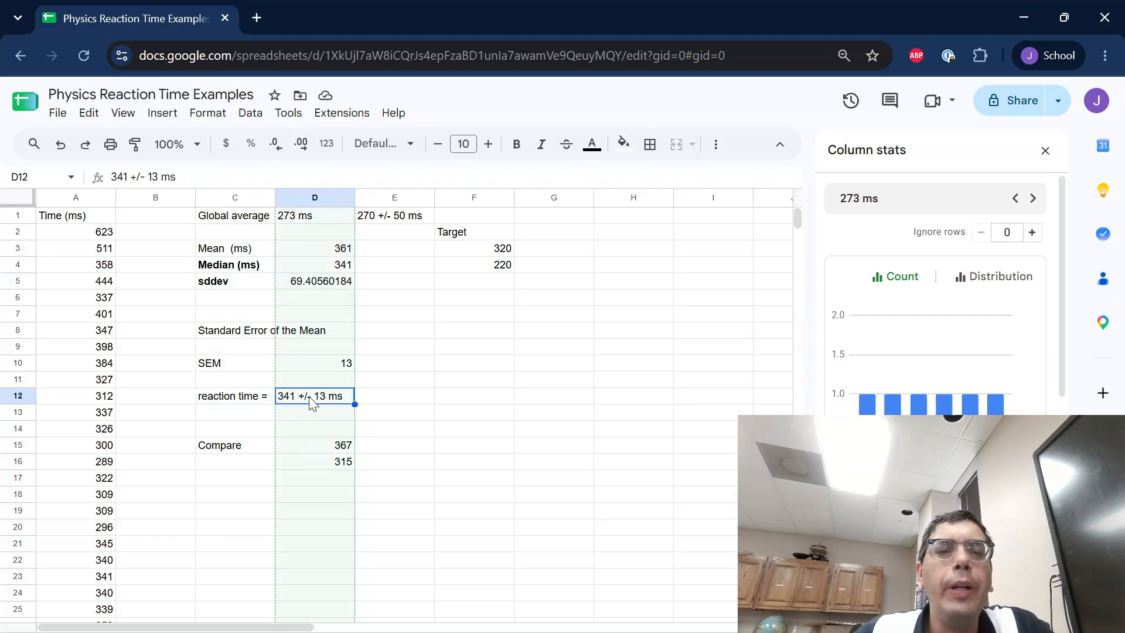
click(317, 432)
click(319, 443)
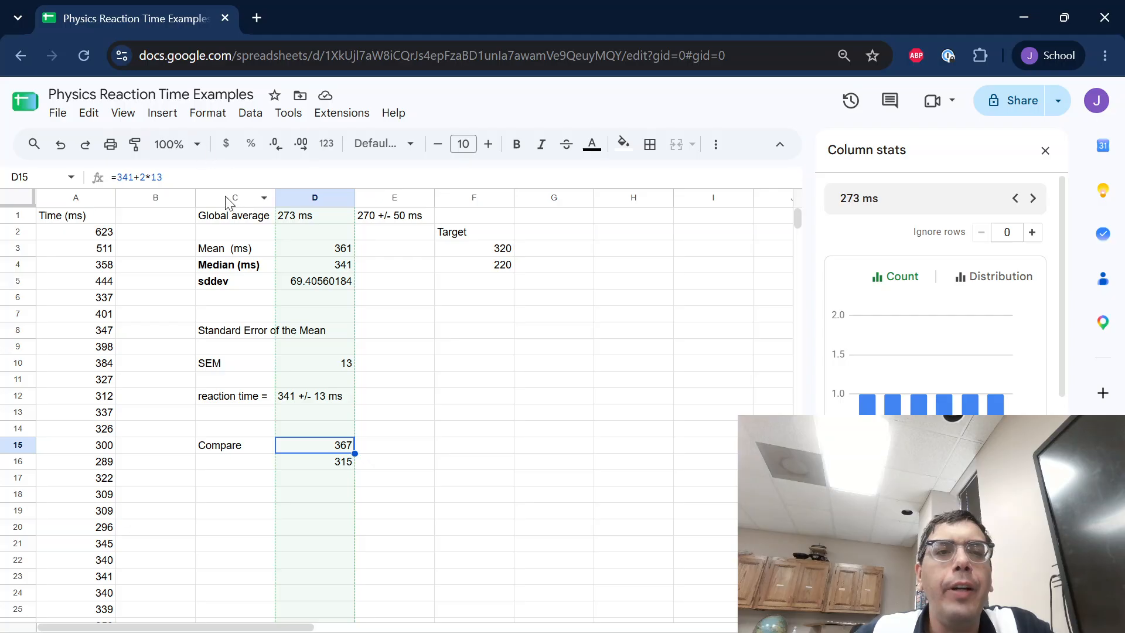
click(147, 178)
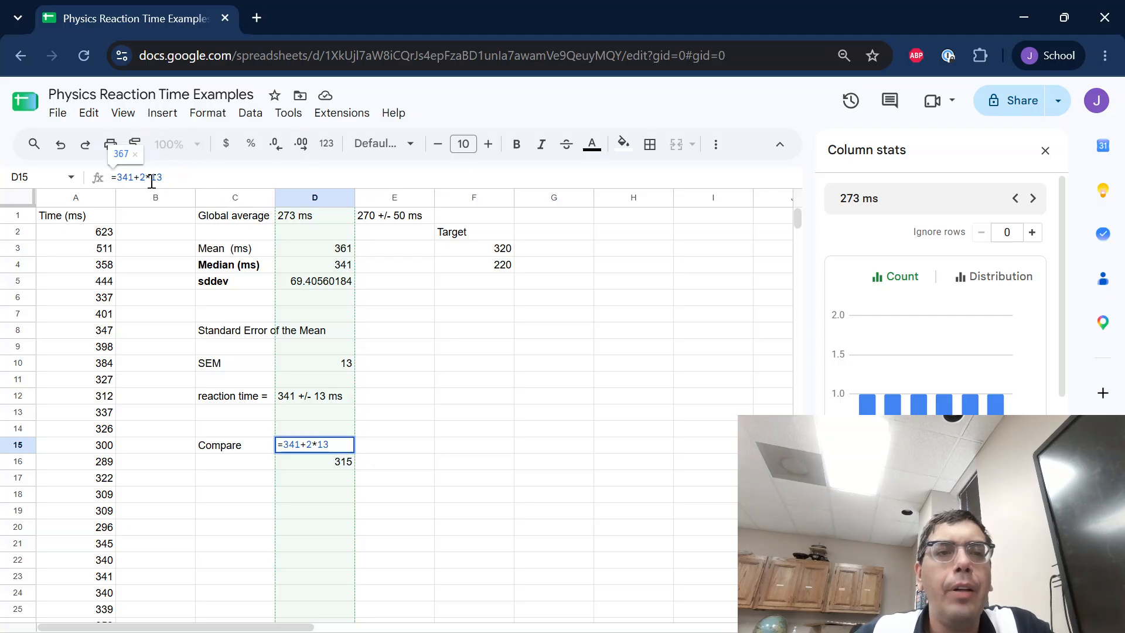
key(BackSpace)
key(BackSpace)
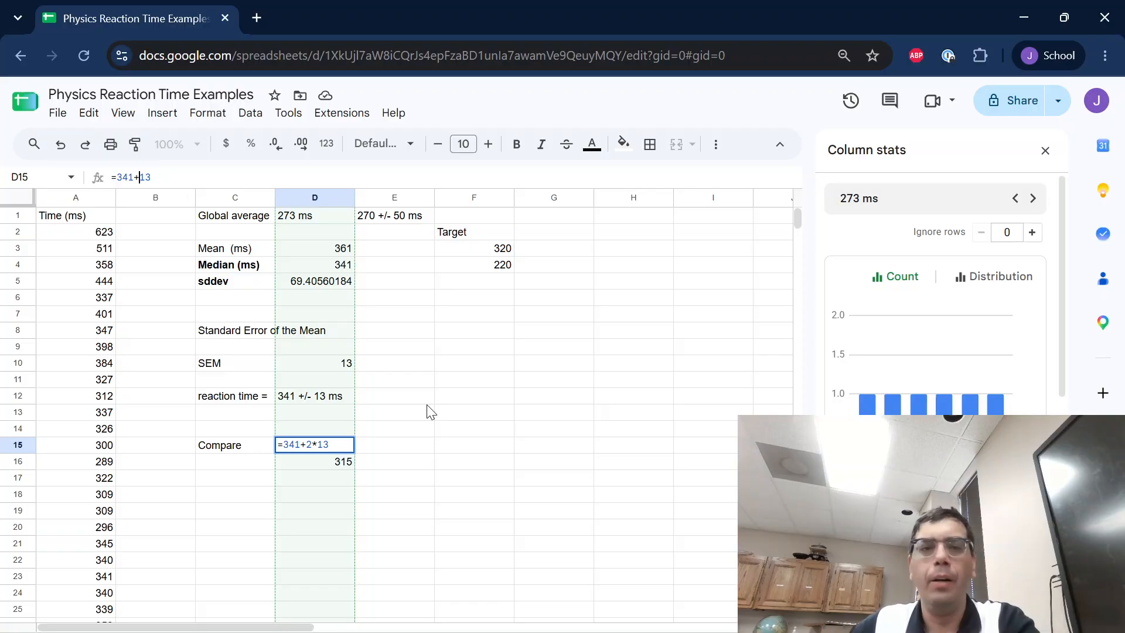
key(Return)
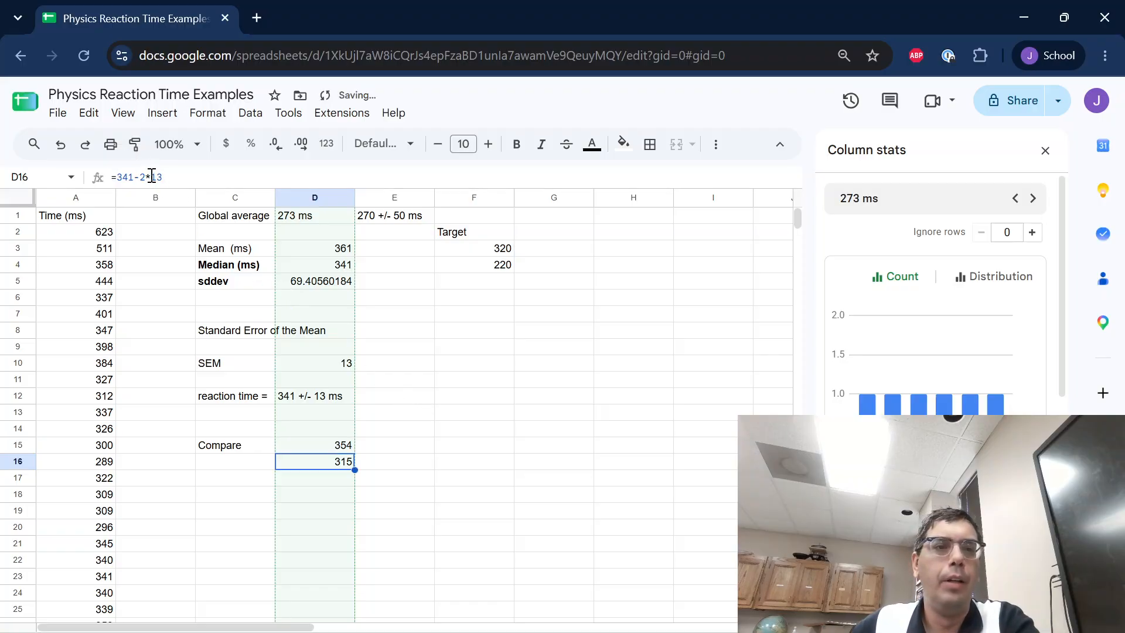
Change the lower reaction-time limit in D16 to a single standard error with =341-13
drag(151, 176, 140, 177)
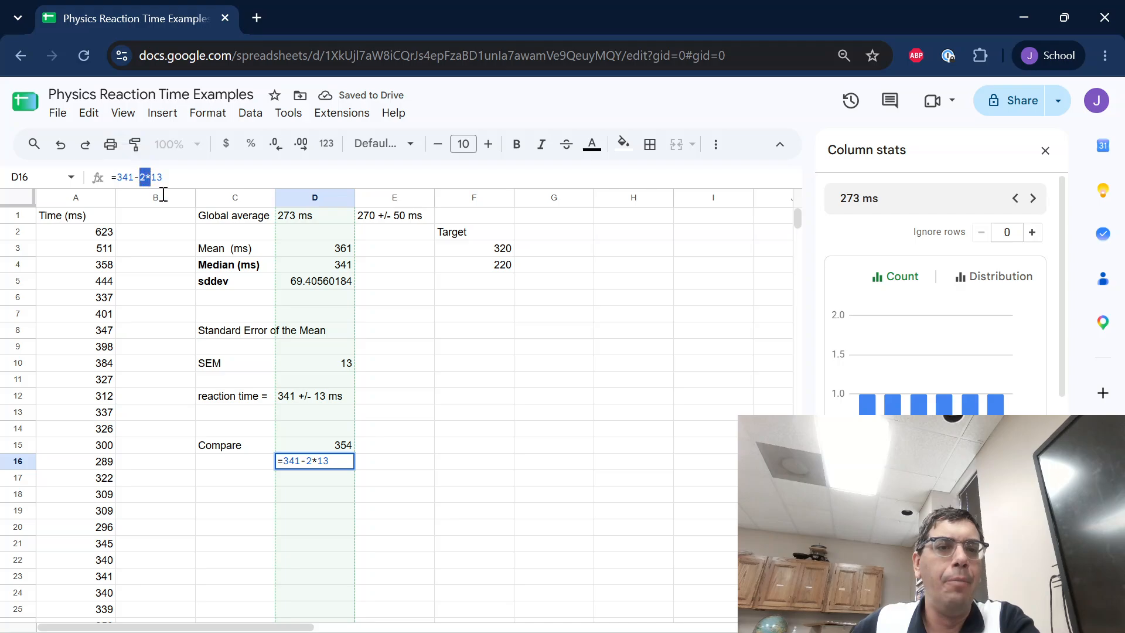
key(BackSpace)
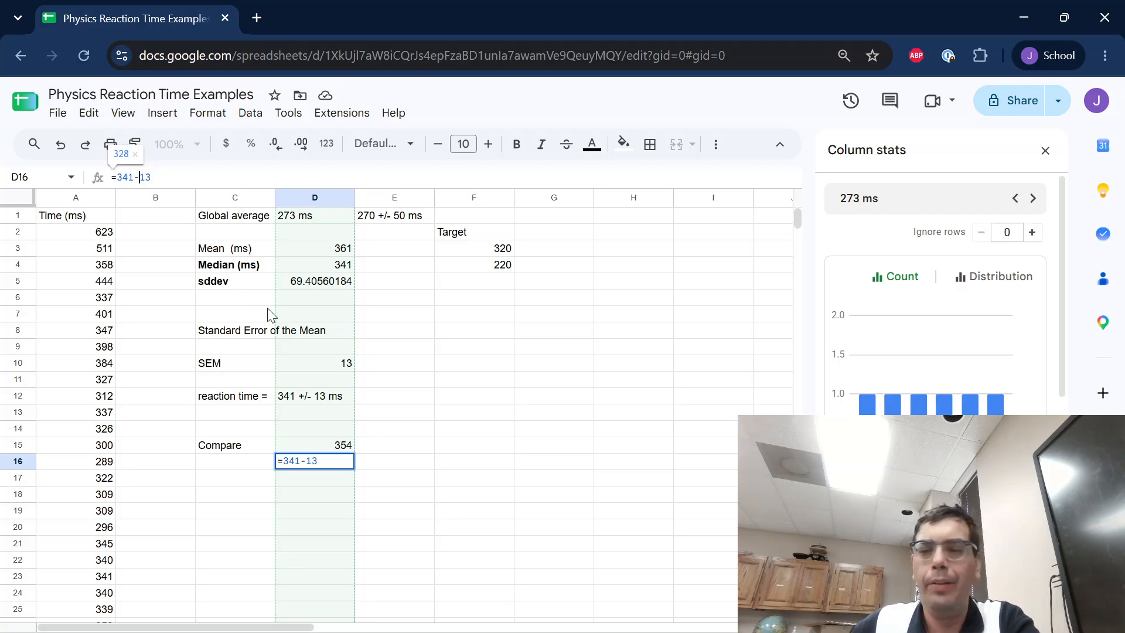
key(Return)
click(475, 468)
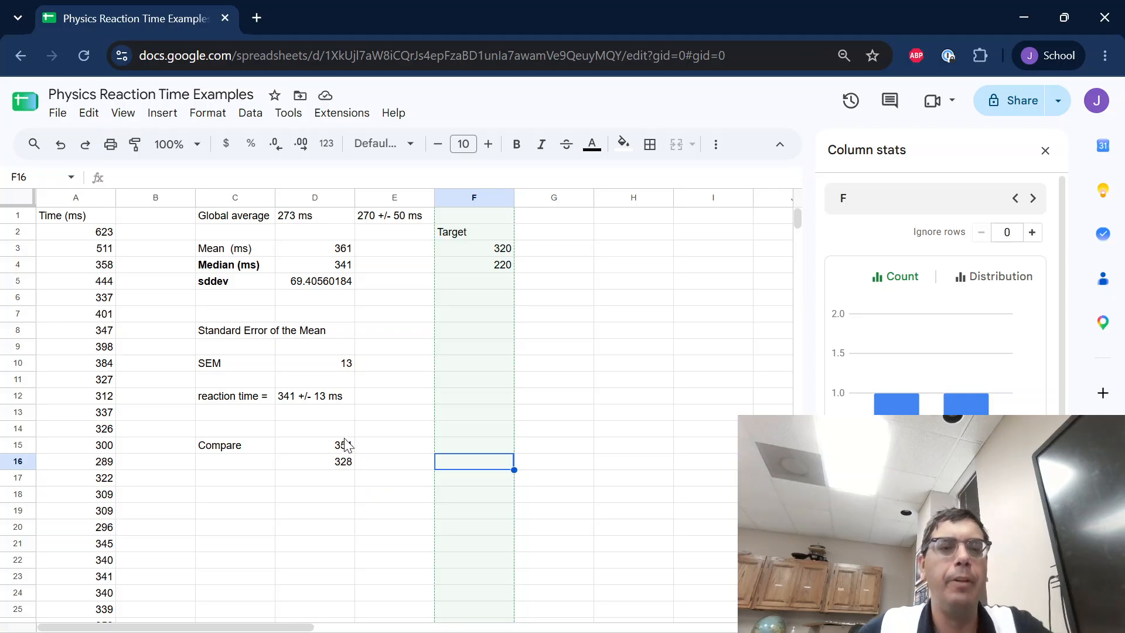
Compare the reaction-time limits in D15:D16 with the Target limits in F3:F4 to check whether the two ranges overlap
drag(335, 444, 338, 457)
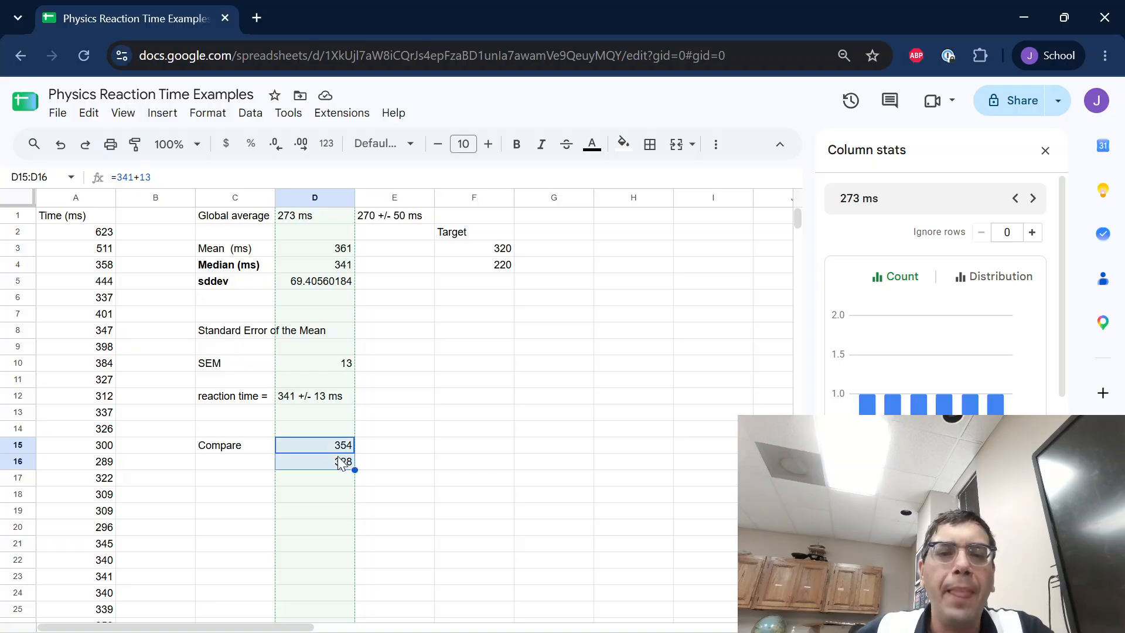
click(338, 458)
click(338, 449)
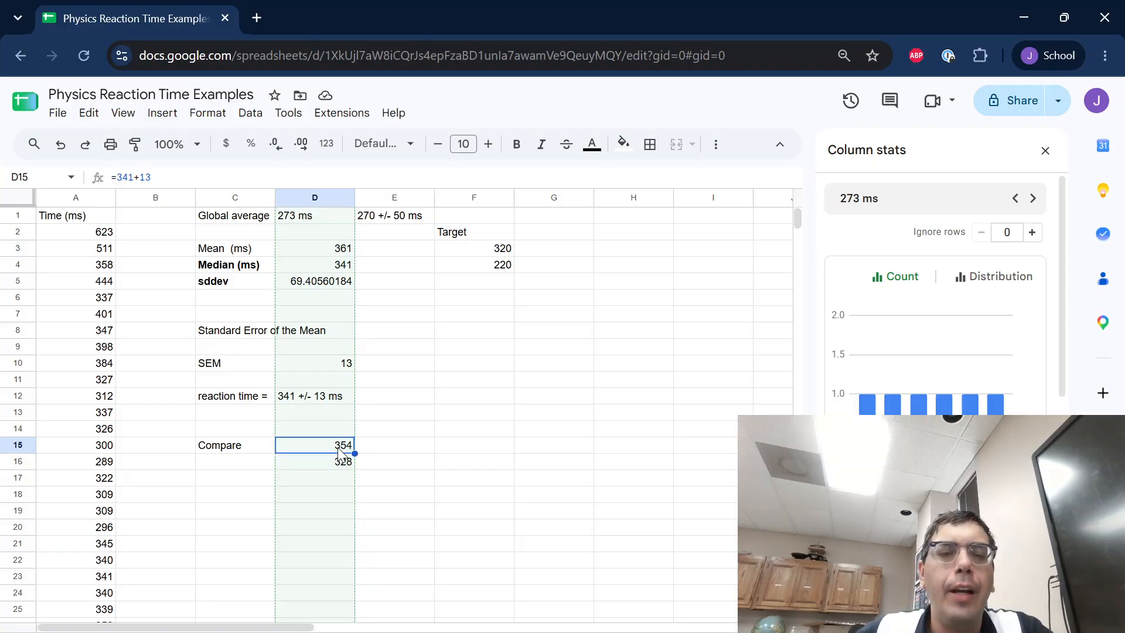
click(332, 466)
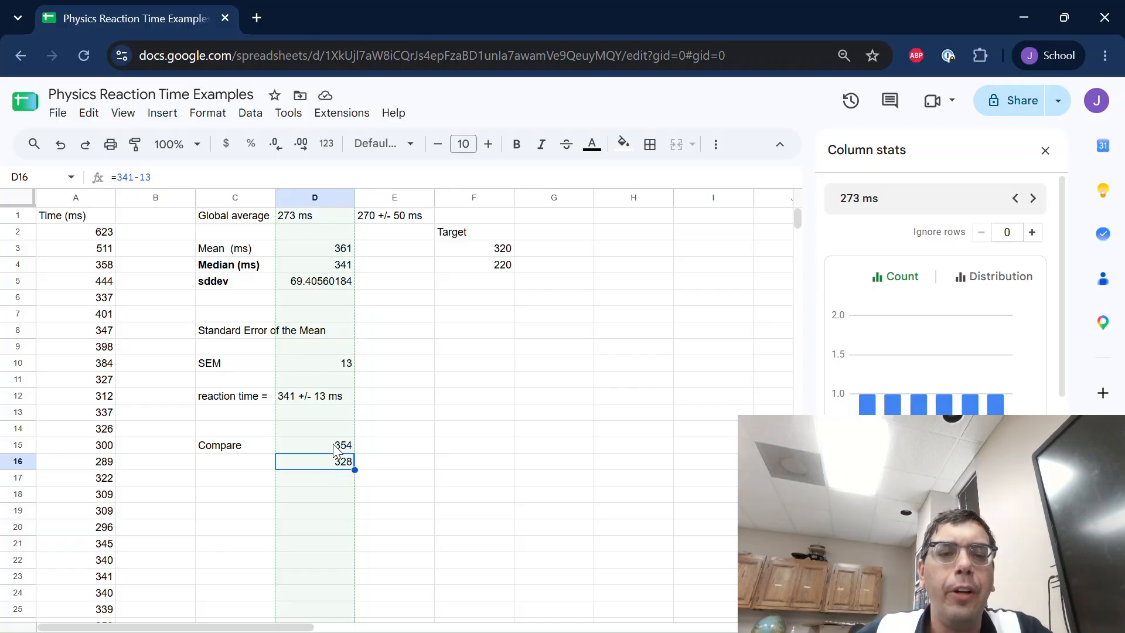
drag(336, 447, 336, 467)
click(337, 467)
click(334, 449)
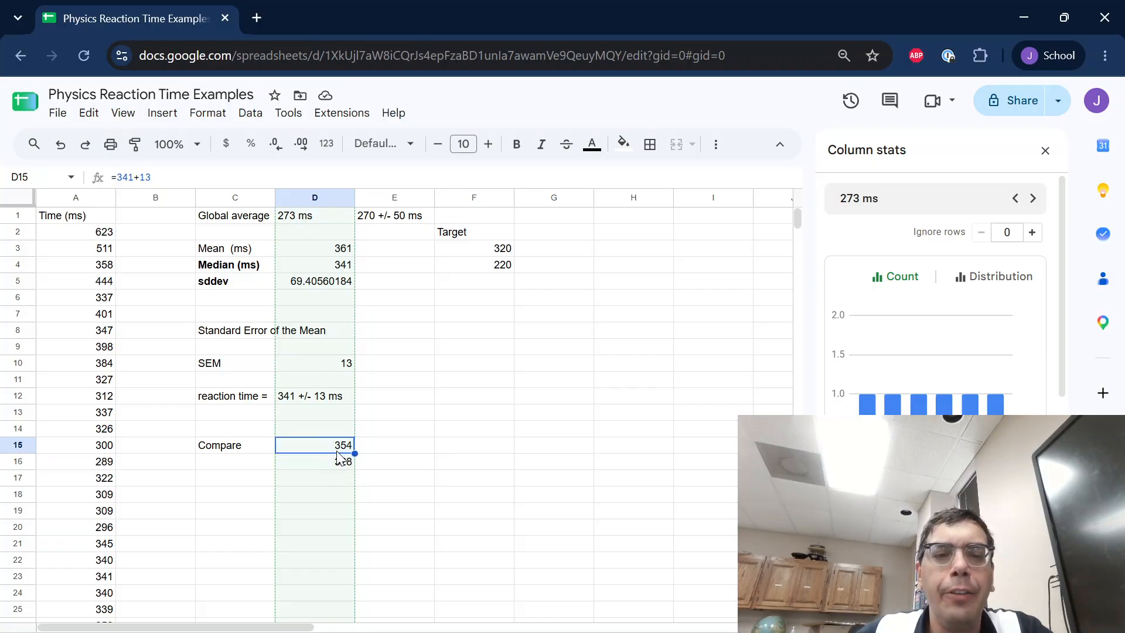
click(338, 466)
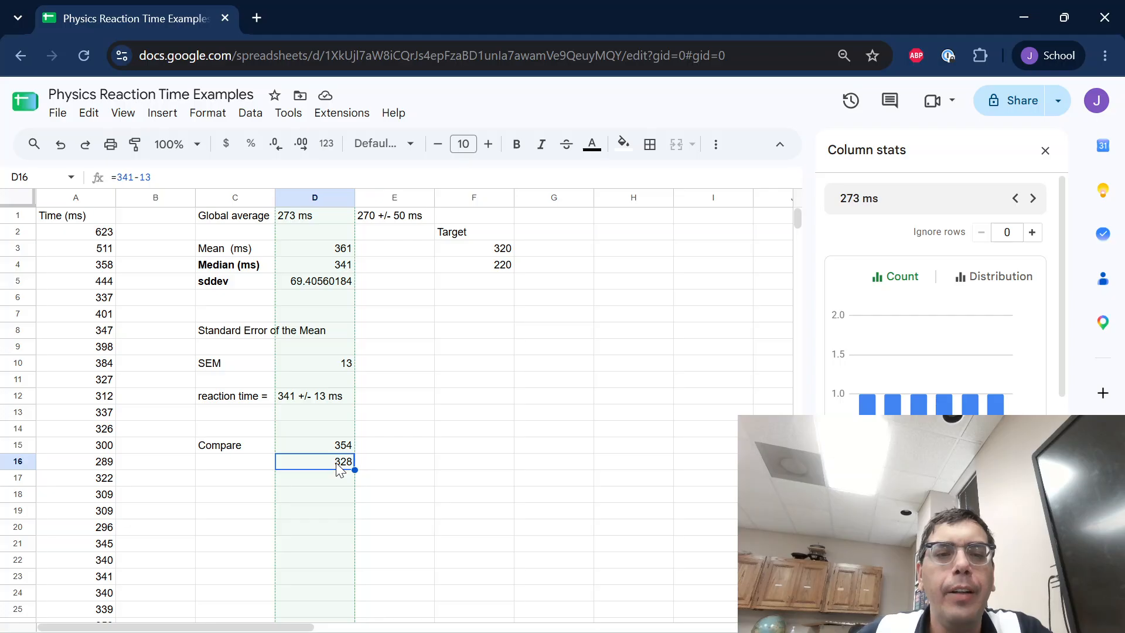
click(507, 251)
click(503, 266)
click(496, 253)
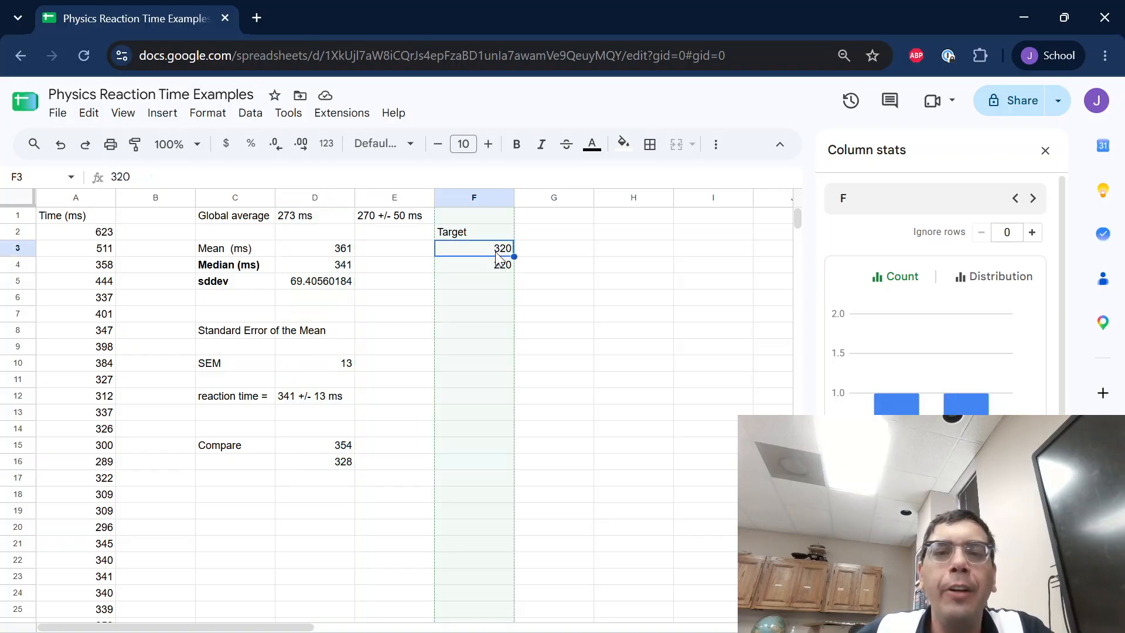
click(497, 266)
click(496, 252)
click(492, 269)
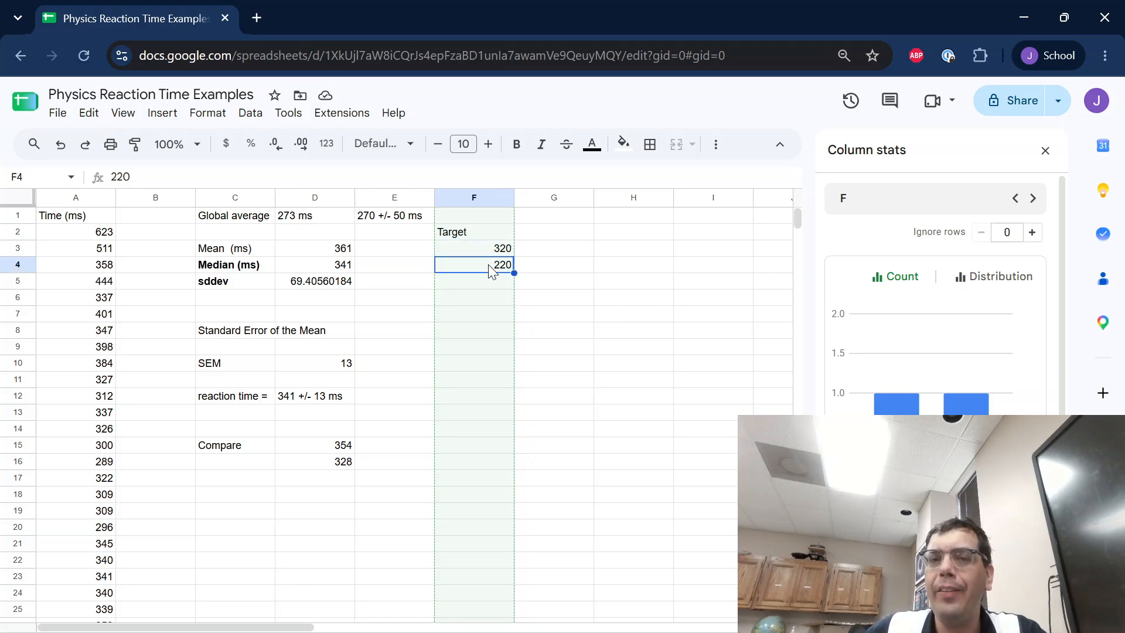
click(493, 251)
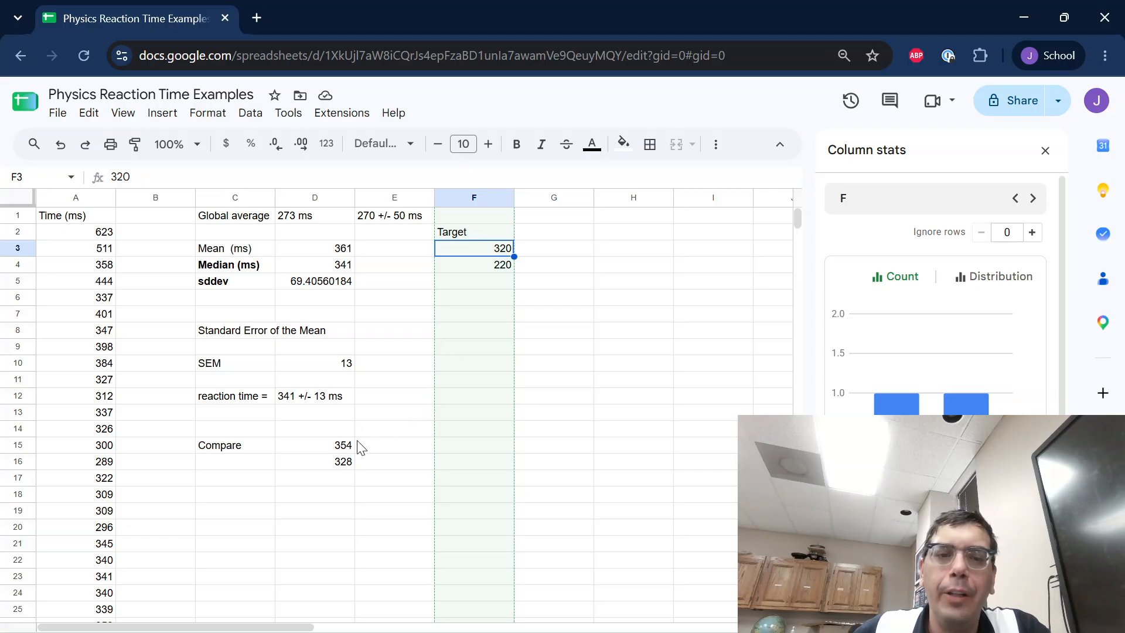
Check the lower reaction-time limit in D16 against the Target limits in F3:F4 and the global average's range in E1
click(345, 462)
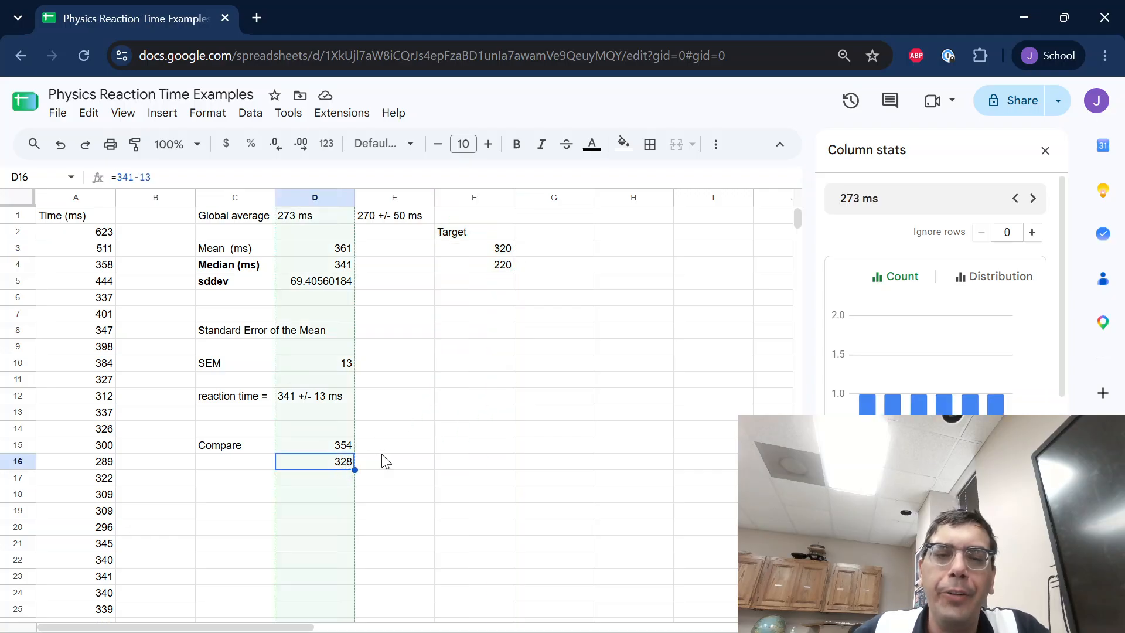
click(501, 249)
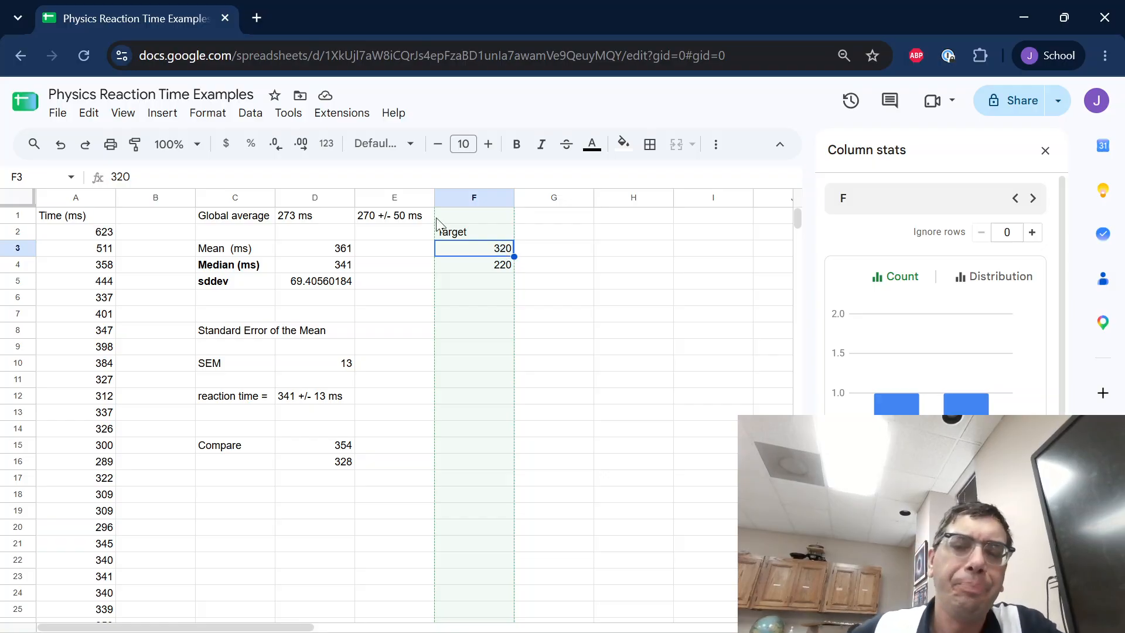
click(401, 221)
click(463, 240)
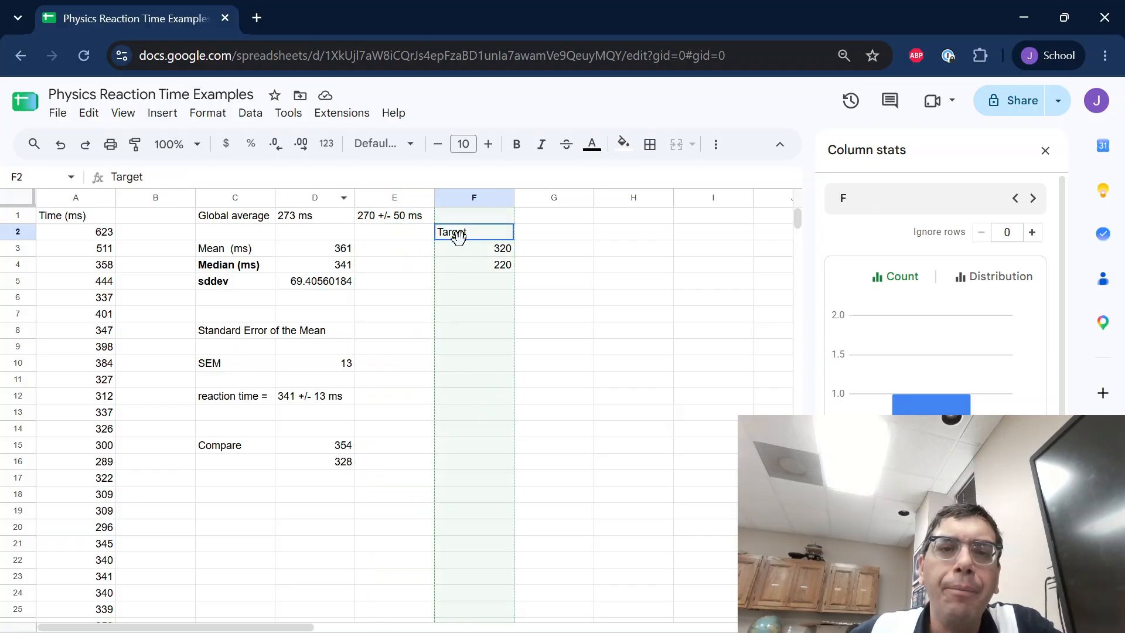
click(470, 269)
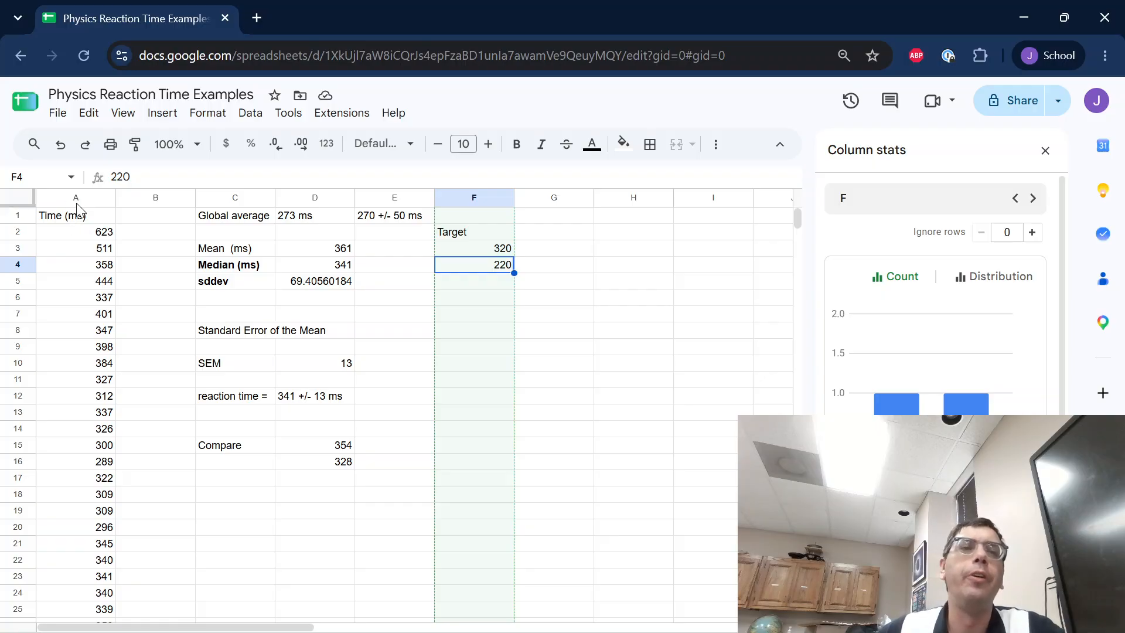
drag(78, 210, 484, 545)
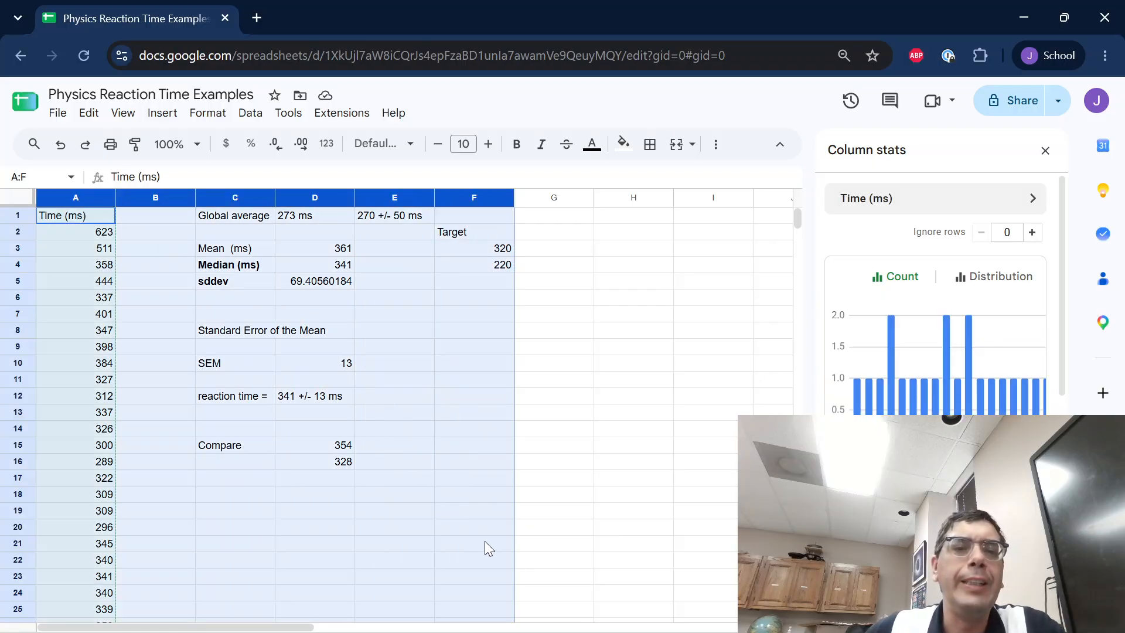
click(321, 497)
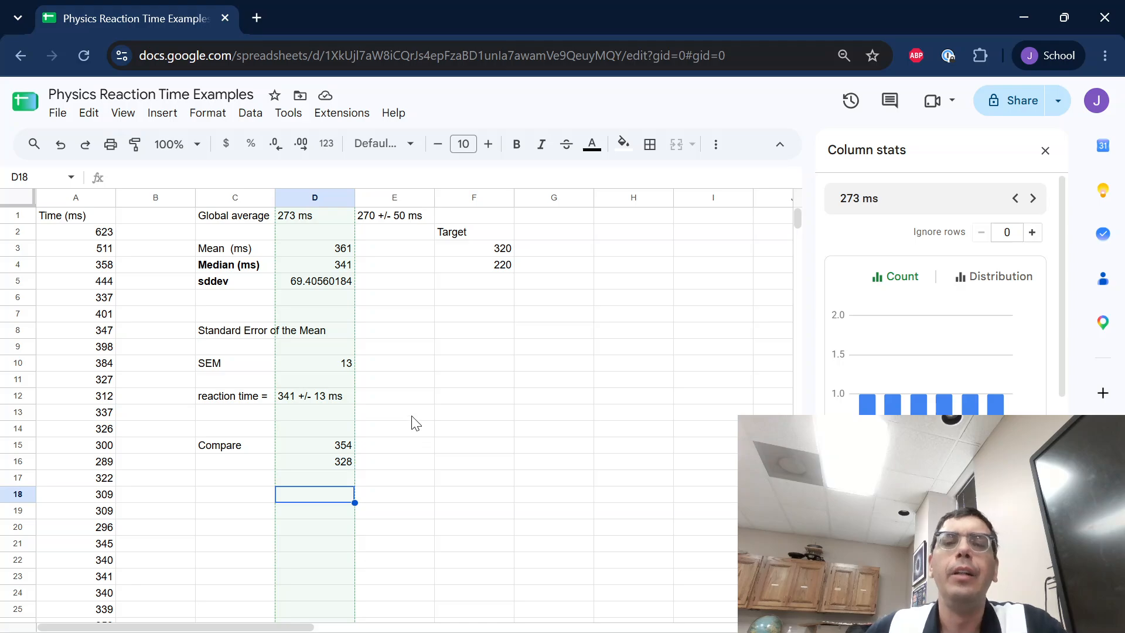
click(494, 335)
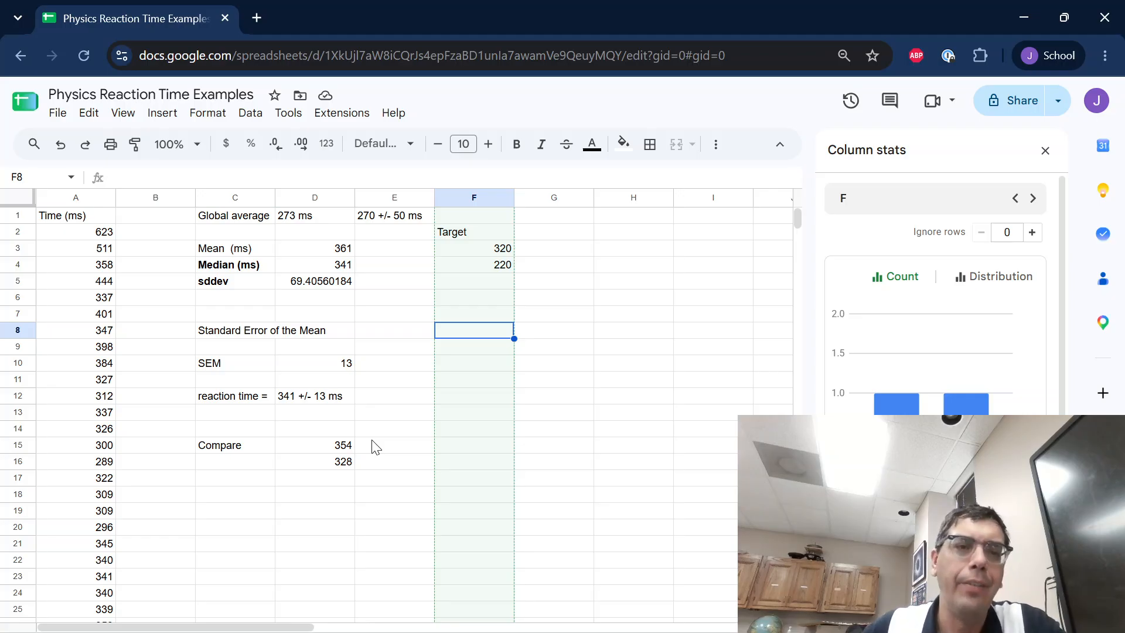
drag(175, 251, 344, 464)
click(347, 462)
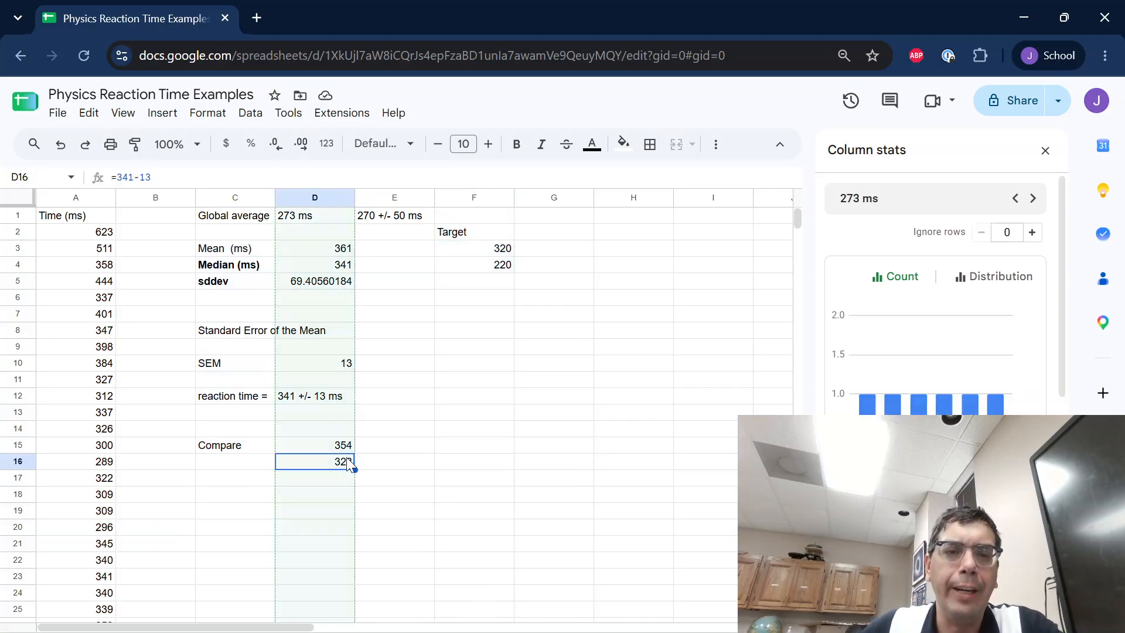
drag(497, 461, 62, 216)
click(604, 446)
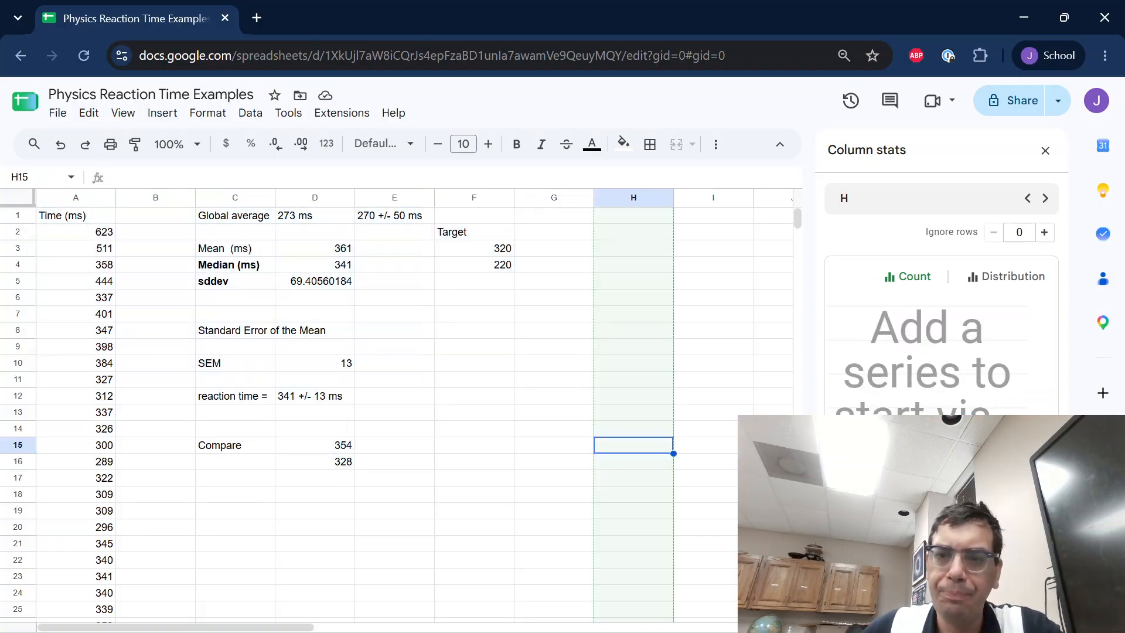